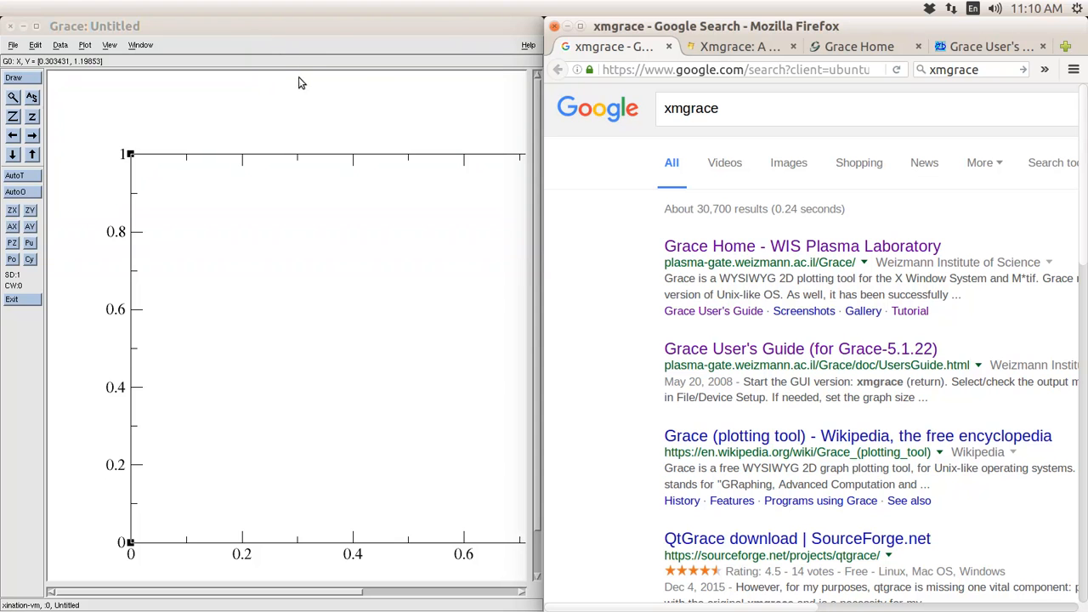
- Resize the Grace window and snap it to the left half, then focus Firefox's xmgrace results
{"action": "left_click_drag", "start_coordinate": [330, 27], "coordinate": [289, 48]}
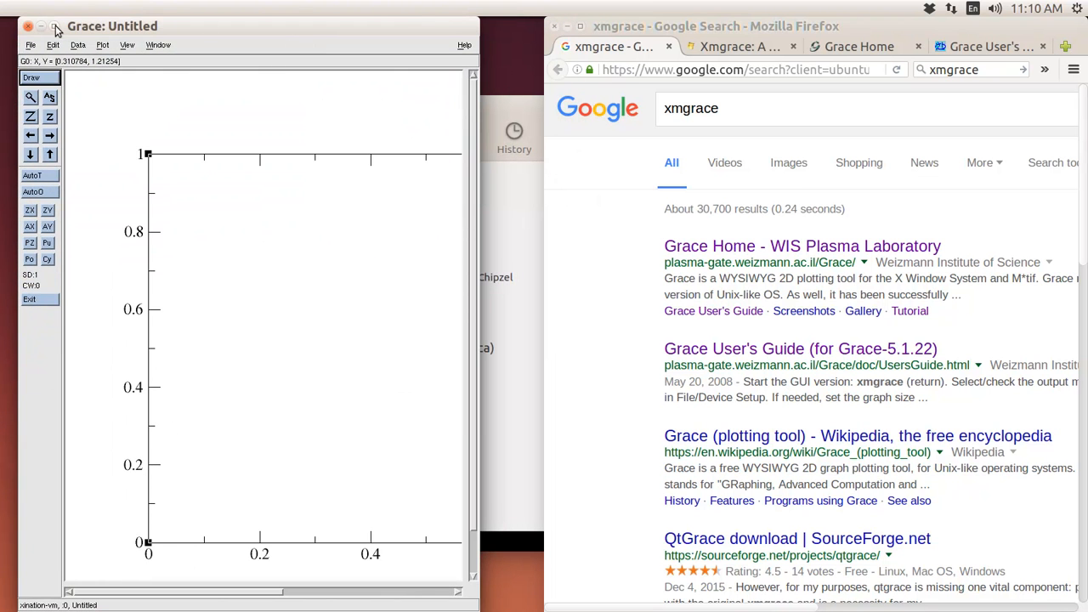
{"action": "left_click", "coordinate": [56, 27]}
{"action": "left_click", "coordinate": [55, 50]}
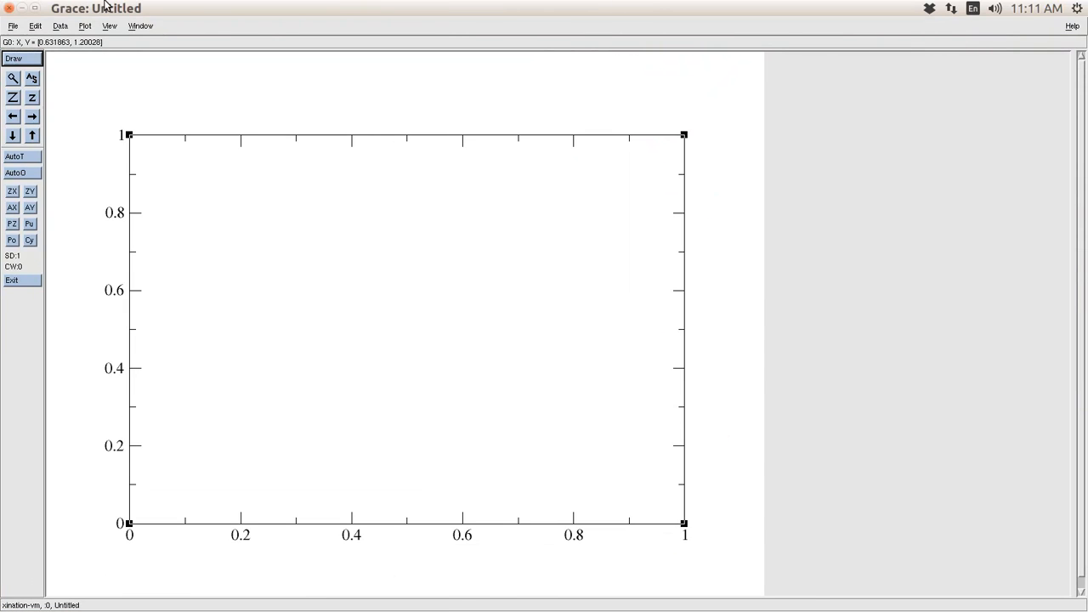
{"action": "left_click", "coordinate": [35, 8]}
{"action": "left_click_drag", "start_coordinate": [149, 58], "coordinate": [1, 38]}
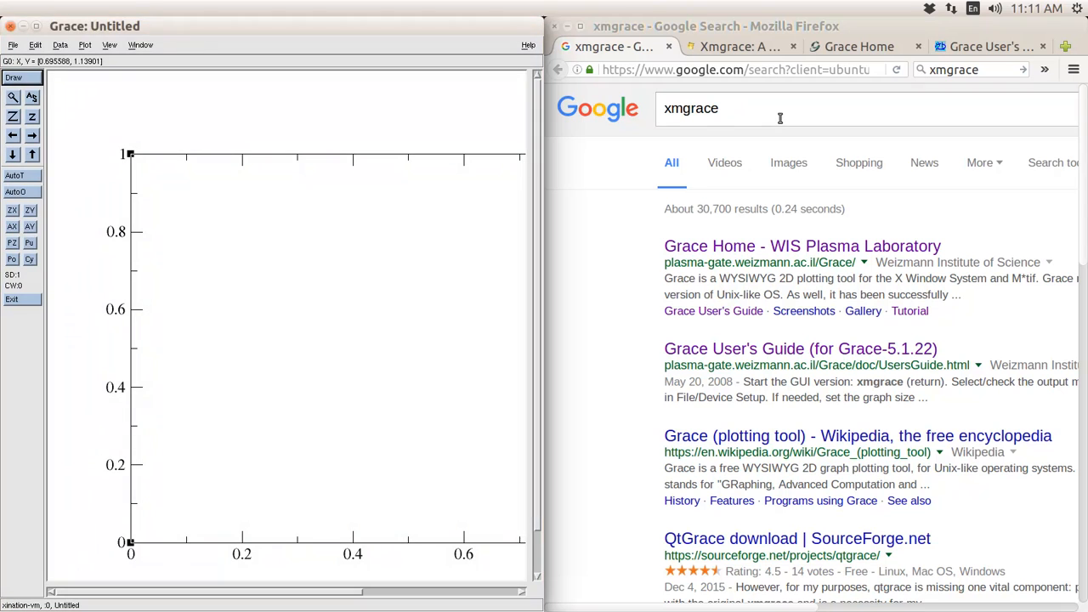
{"action": "left_click", "coordinate": [780, 116]}
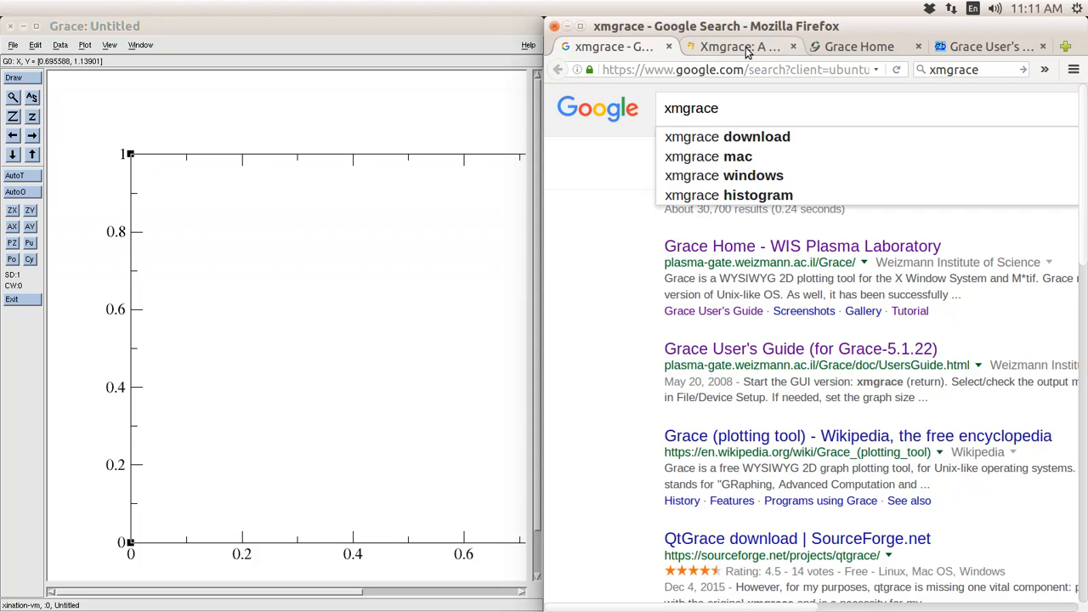
- Browse the Grace Home and Xmgrace Quickstart pages, then return to the xmgrace search results
{"action": "left_click", "coordinate": [857, 53]}
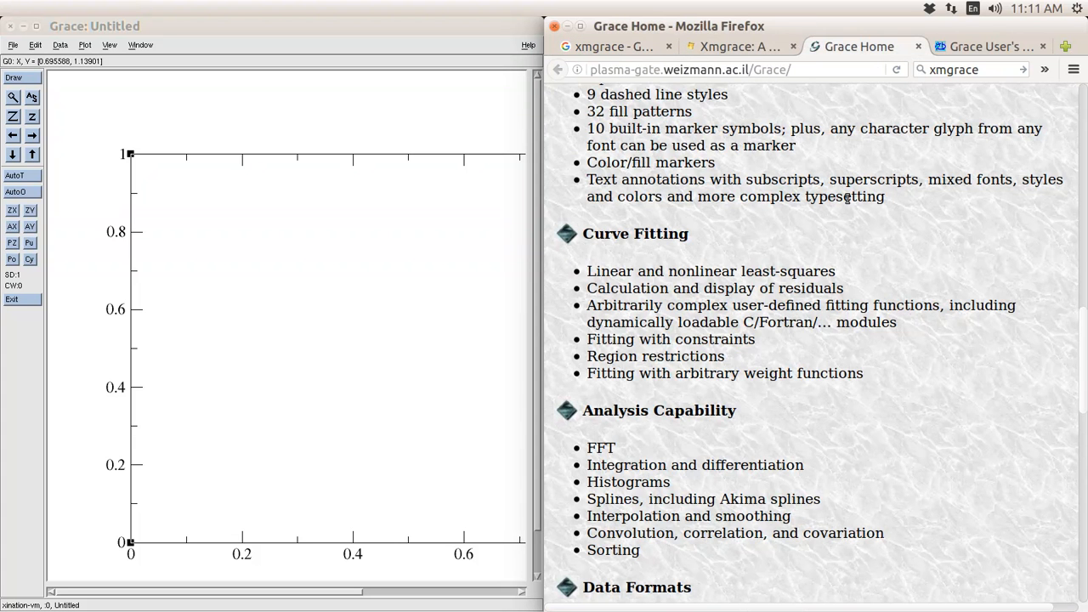
{"action": "scroll", "coordinate": [846, 199], "scroll_direction": "down", "scroll_amount": 8}
{"action": "scroll", "coordinate": [846, 204], "scroll_direction": "up", "scroll_amount": 10}
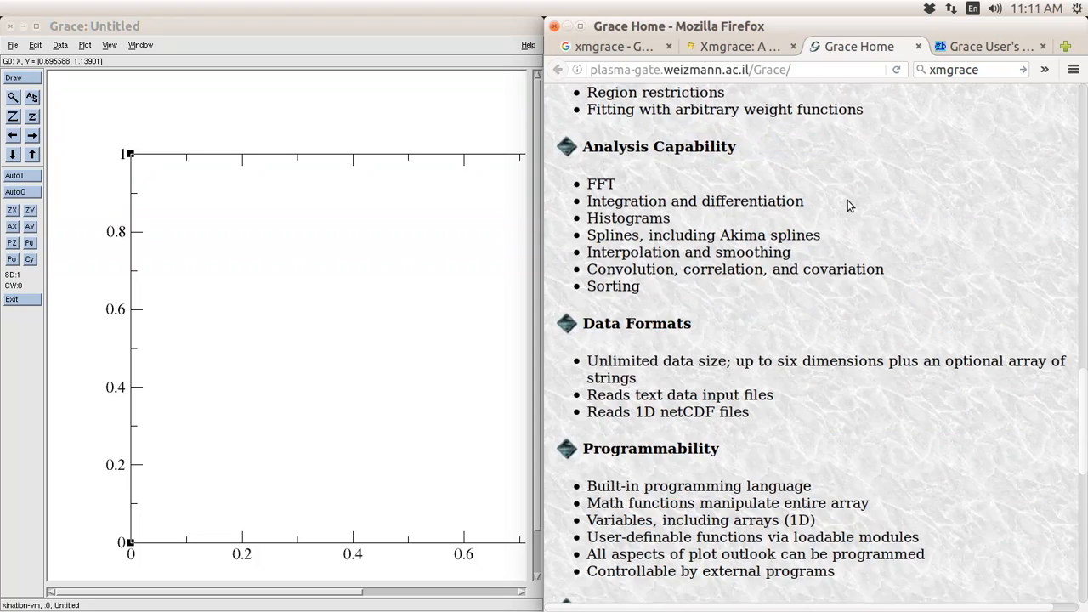
{"action": "left_click", "coordinate": [758, 53]}
{"action": "scroll", "coordinate": [730, 201], "scroll_direction": "down", "scroll_amount": 7}
{"action": "scroll", "coordinate": [729, 201], "scroll_direction": "up", "scroll_amount": 6}
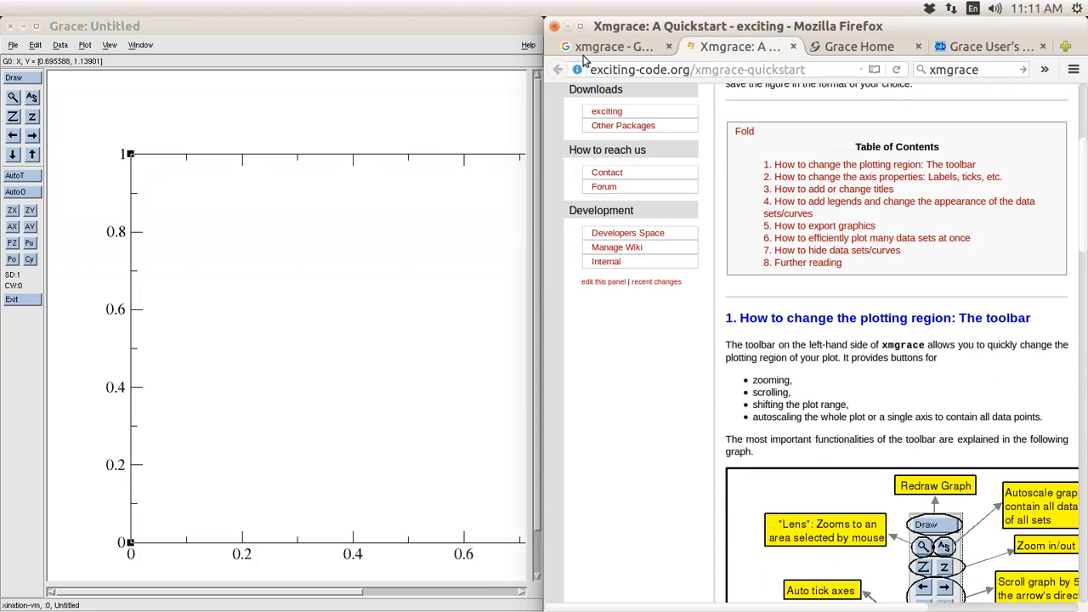
{"action": "left_click", "coordinate": [596, 49]}
{"action": "left_click", "coordinate": [455, 41]}
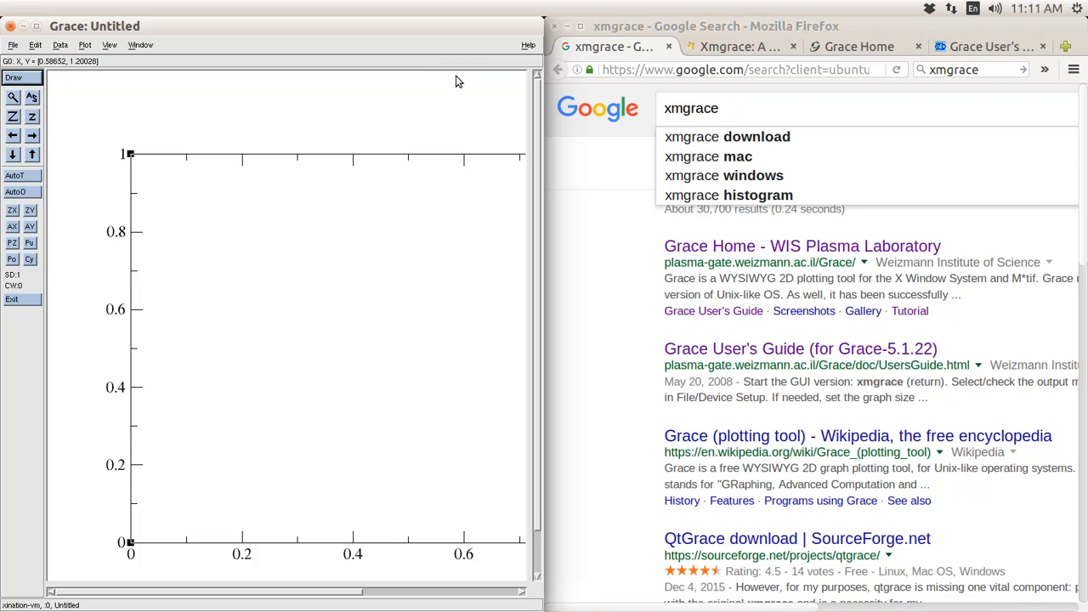
- Revisit the Quickstart and Home tabs and open the Grace User's Guide
{"action": "left_click", "coordinate": [738, 47]}
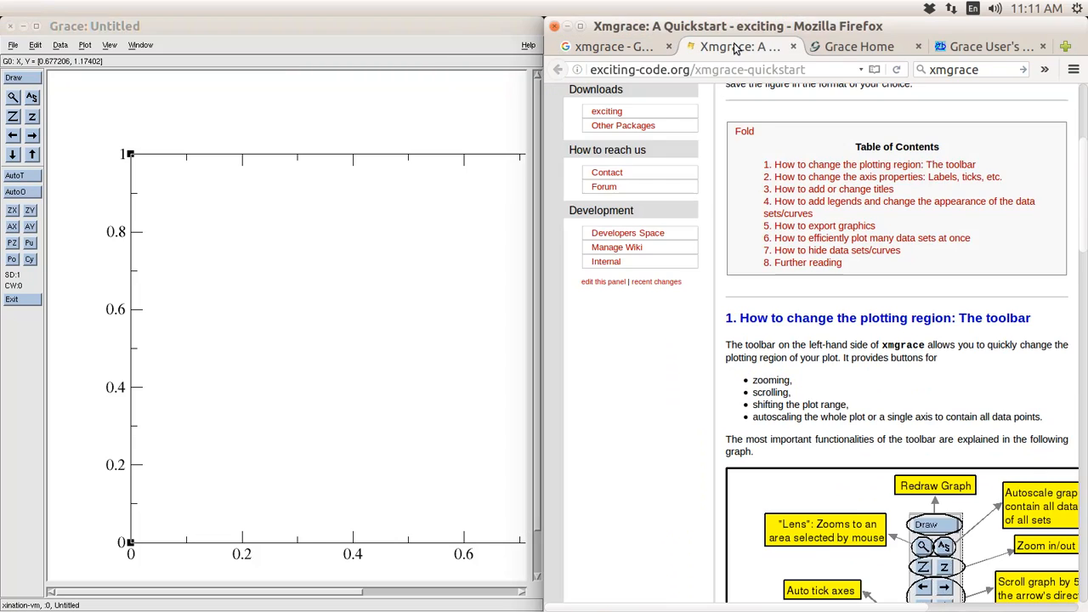
{"action": "left_click", "coordinate": [880, 50]}
{"action": "left_click", "coordinate": [991, 50]}
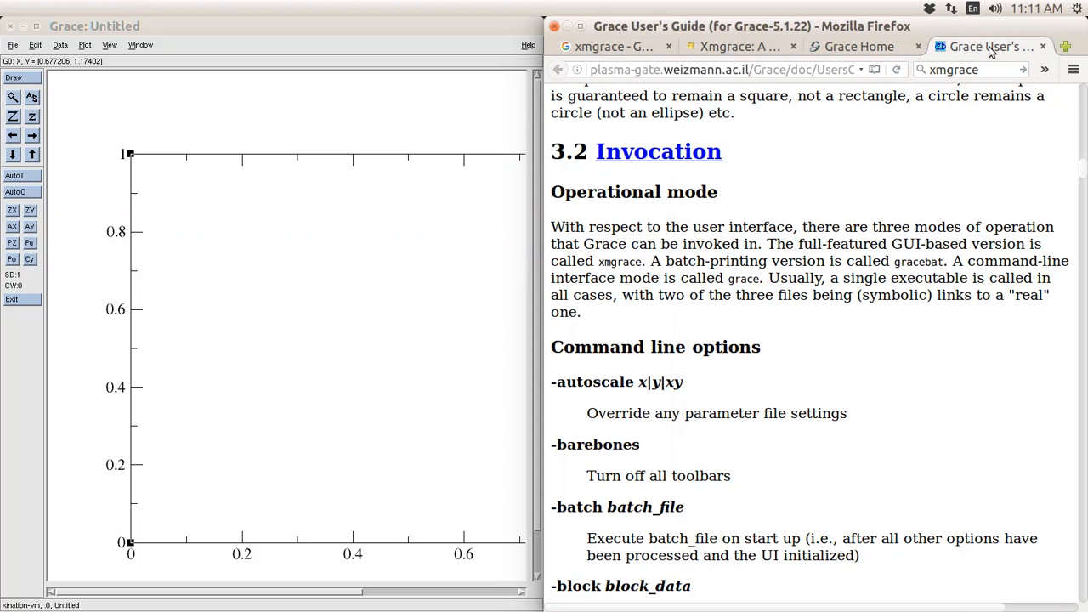
{"action": "scroll", "coordinate": [901, 205], "scroll_direction": "down", "scroll_amount": 5}
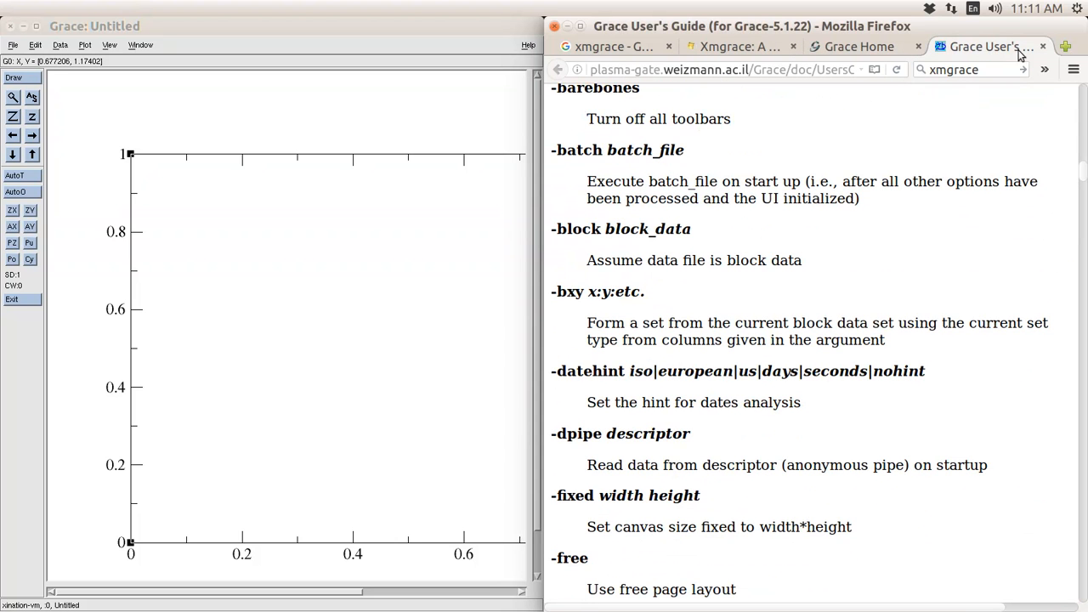
- Read the User's Guide full-screen, snap Firefox to the right half, and switch workspace
{"action": "left_click", "coordinate": [580, 30]}
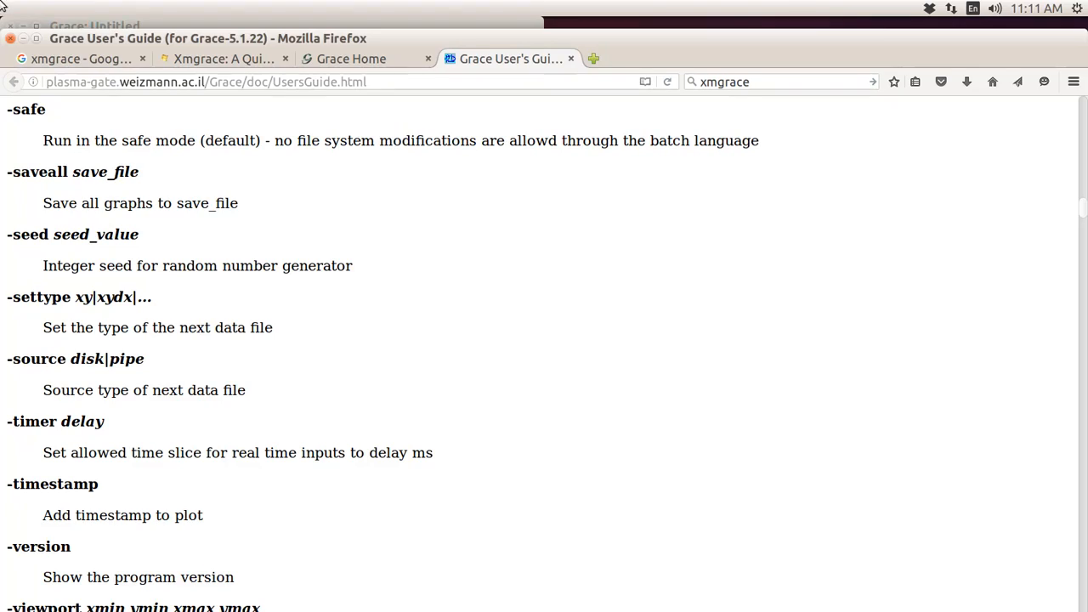
{"action": "left_click", "coordinate": [35, 39]}
{"action": "scroll", "coordinate": [166, 129], "scroll_direction": "down", "scroll_amount": 6}
{"action": "scroll", "coordinate": [166, 129], "scroll_direction": "down", "scroll_amount": 20}
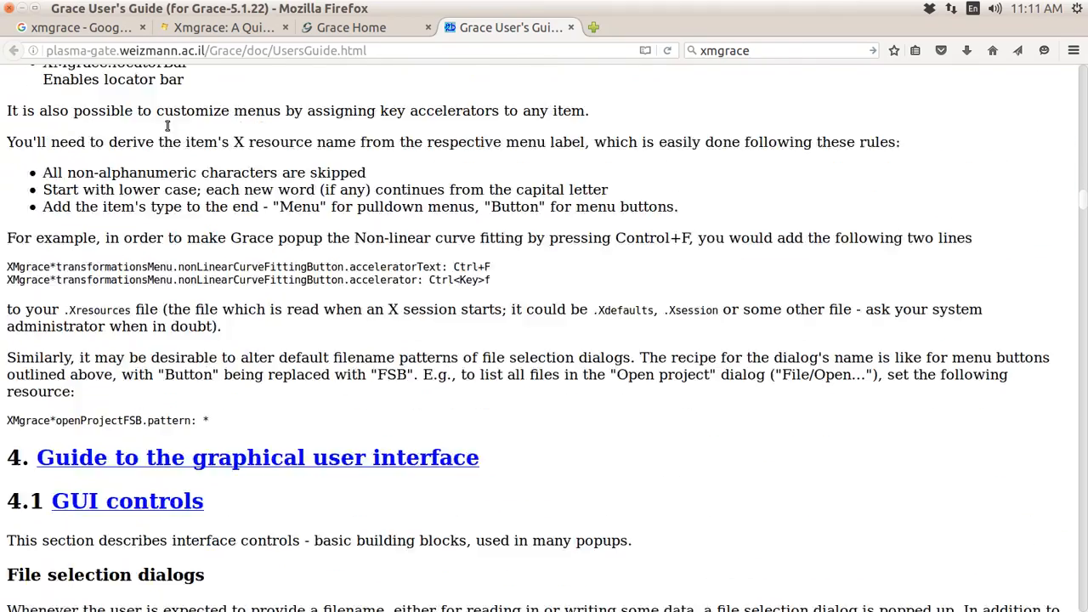
{"action": "scroll", "coordinate": [166, 124], "scroll_direction": "down", "scroll_amount": 20}
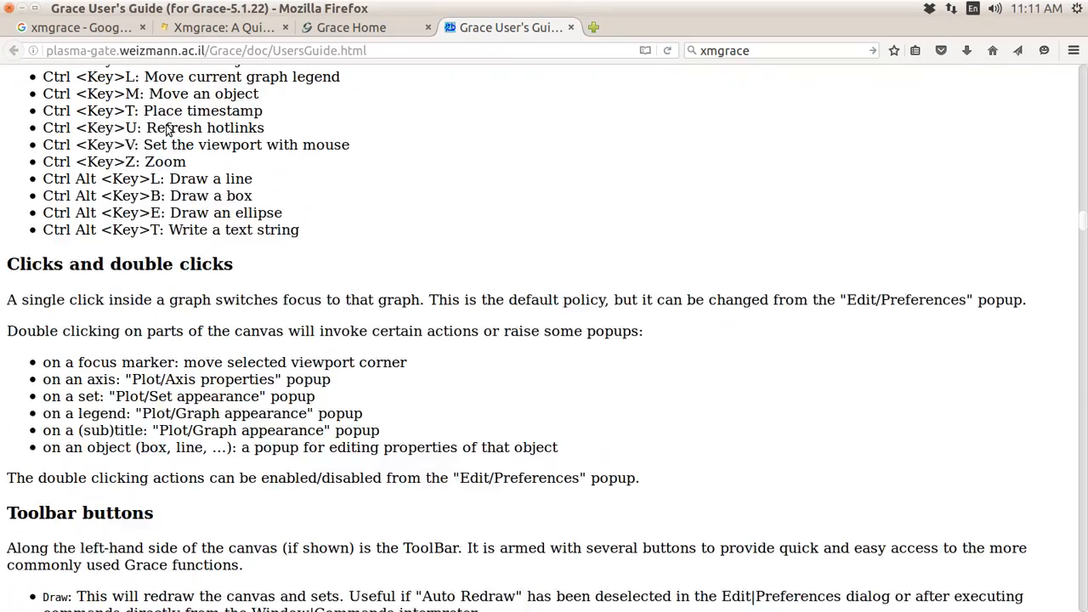
{"action": "left_click", "coordinate": [35, 8]}
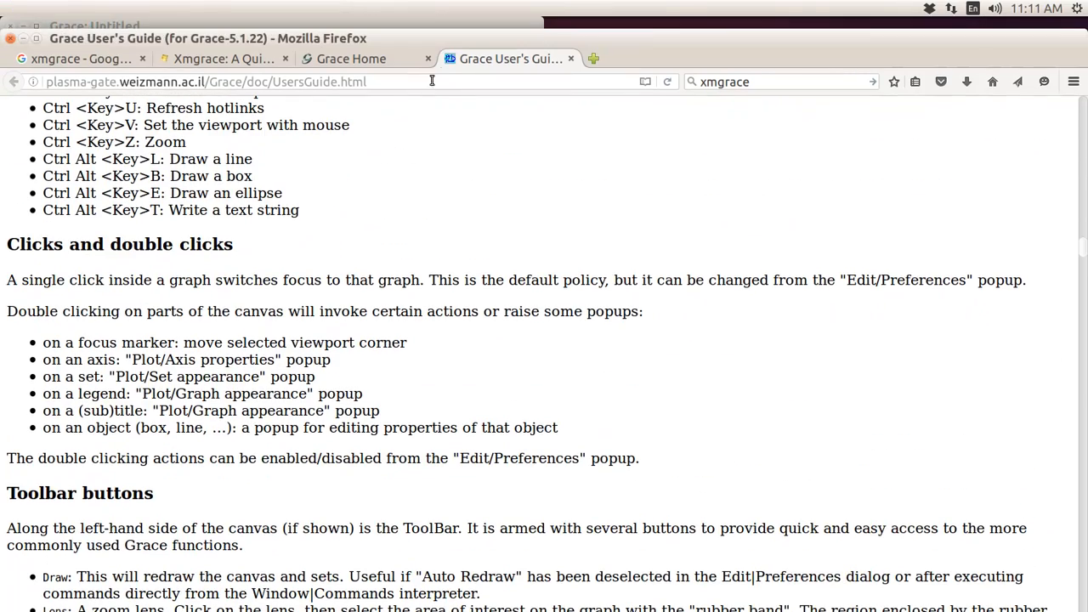
{"action": "left_click_drag", "start_coordinate": [464, 39], "coordinate": [1084, 100]}
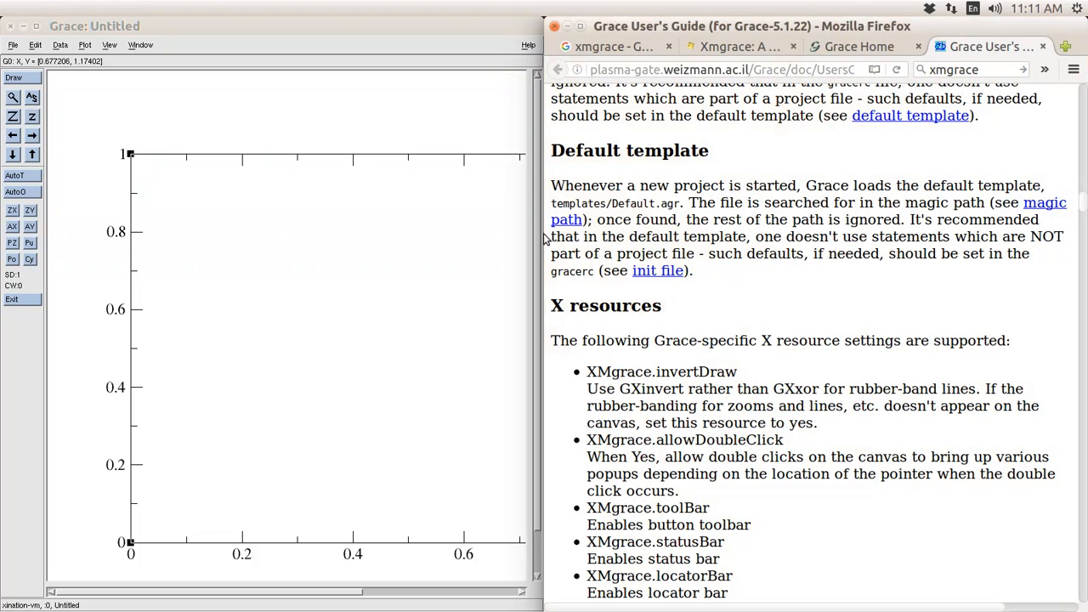
{"action": "key", "text": "ctrl+alt+Left"}
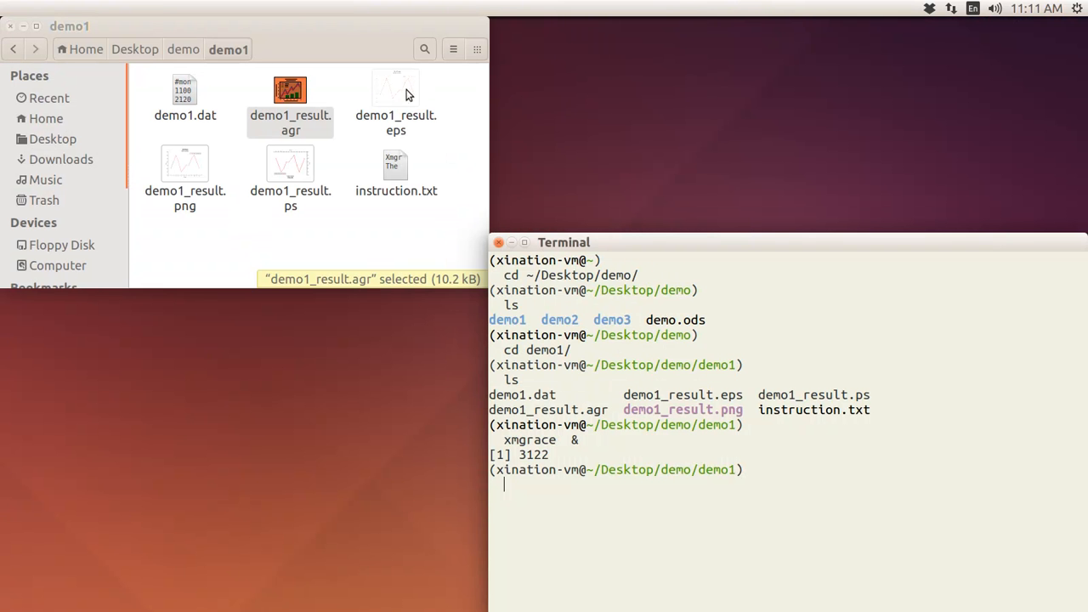
- Open demo1_result.ps in Document Viewer and rotate the page a quarter turn
{"action": "double_click", "coordinate": [291, 168]}
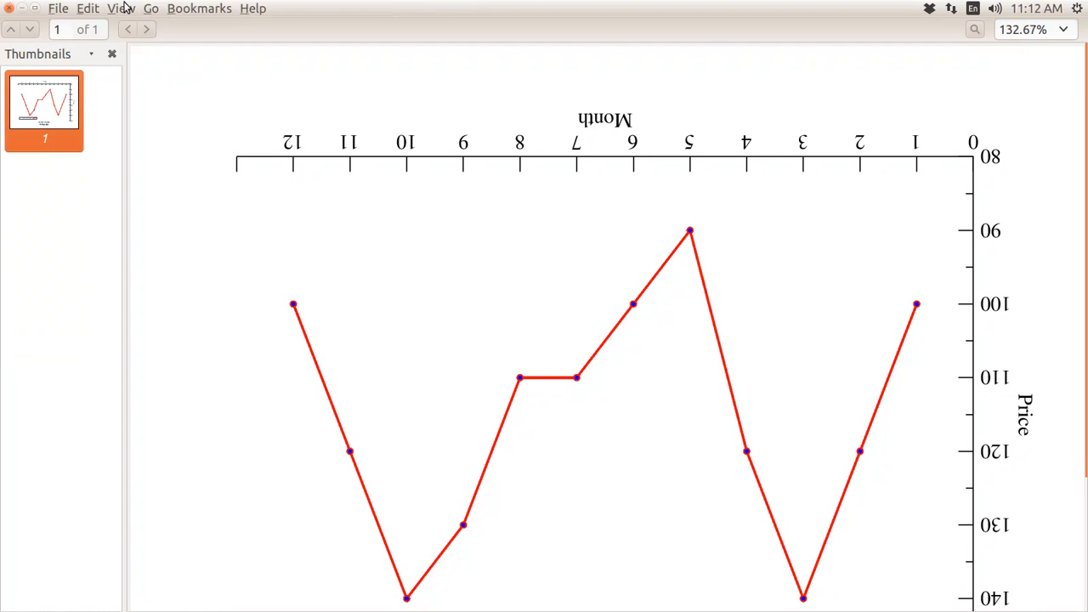
{"action": "key", "text": "alt"}
{"action": "left_click", "coordinate": [288, 298]}
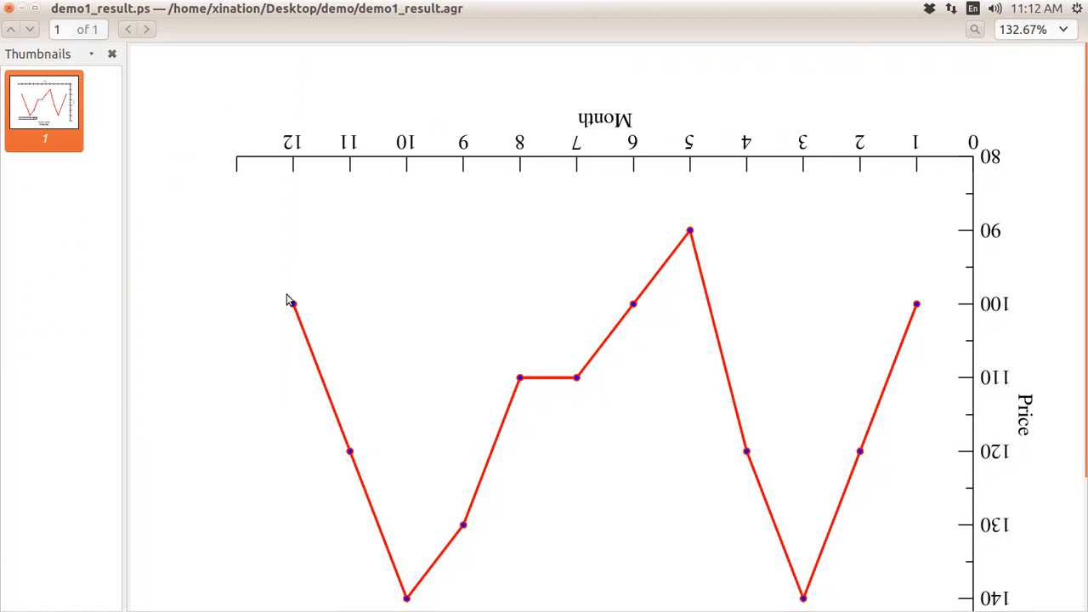
{"action": "key", "text": "ctrl+Right"}
{"action": "key", "text": "ctrl+Right"}
- Scroll through the sample Oil Price chart, then close Document Viewer
{"action": "scroll", "coordinate": [310, 319], "scroll_direction": "down", "scroll_amount": 3}
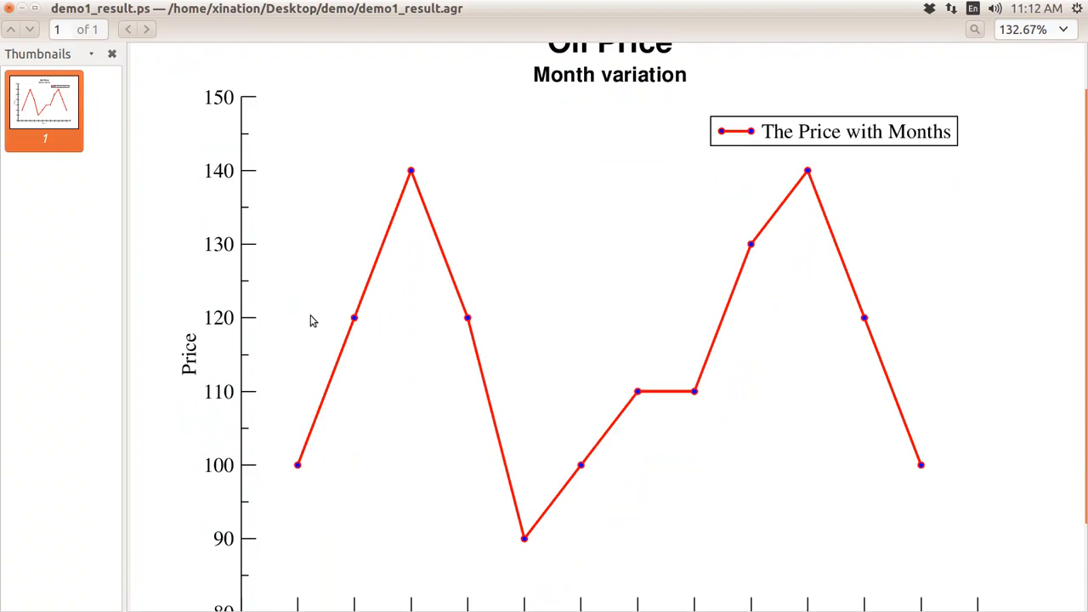
{"action": "scroll", "coordinate": [310, 318], "scroll_direction": "up", "scroll_amount": 2}
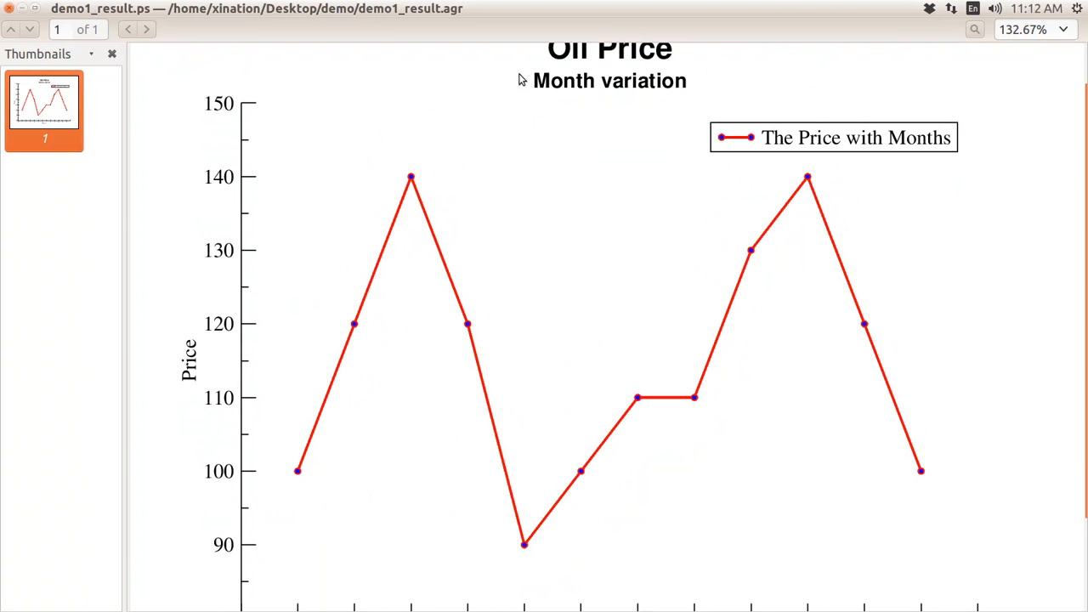
{"action": "scroll", "coordinate": [541, 104], "scroll_direction": "up", "scroll_amount": 1}
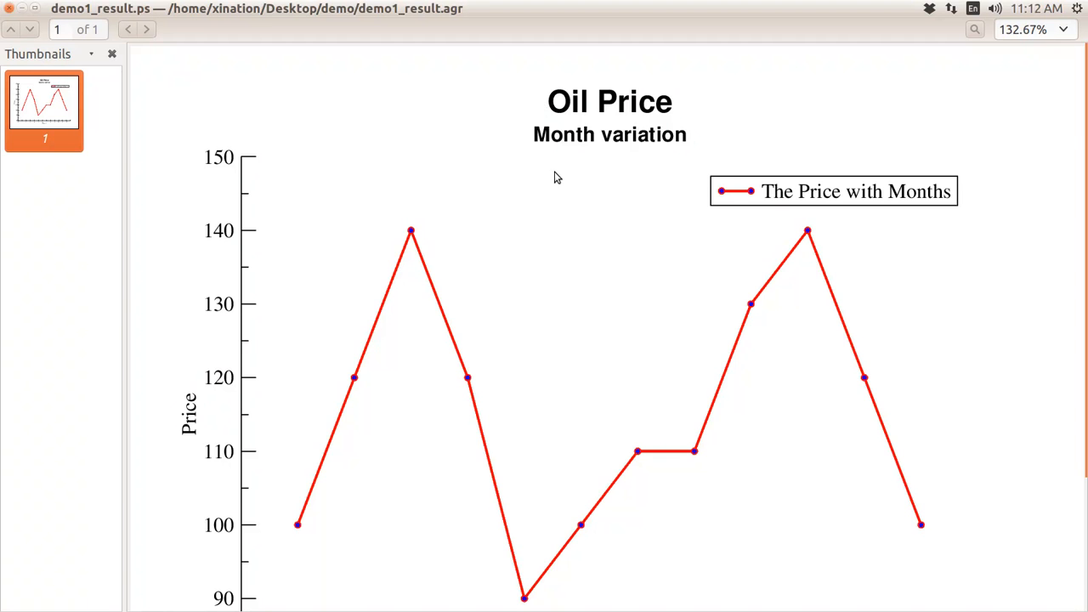
{"action": "scroll", "coordinate": [515, 212], "scroll_direction": "down", "scroll_amount": 2}
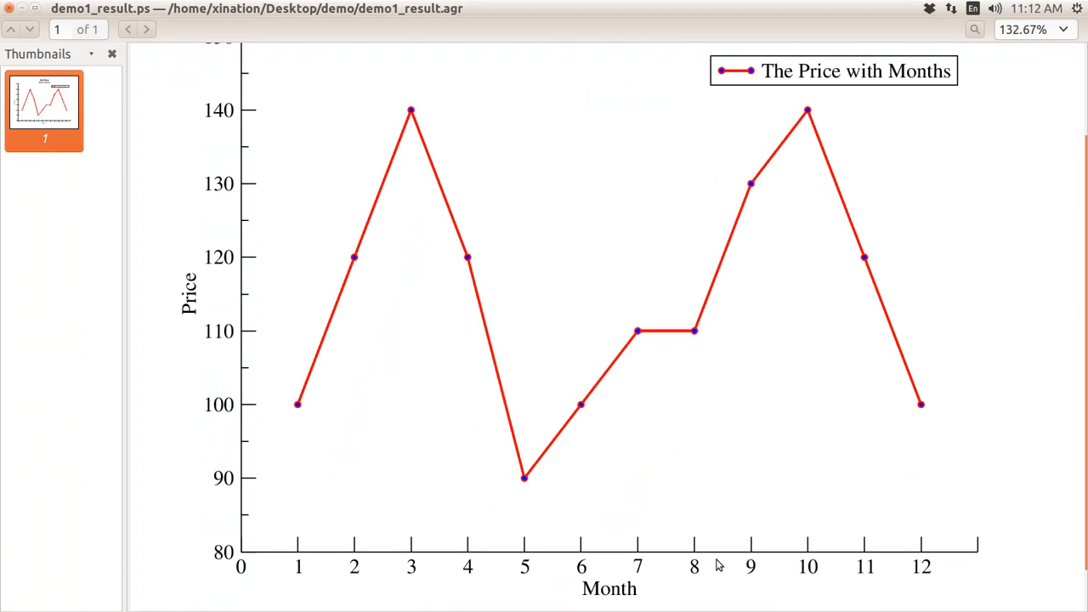
{"action": "left_click", "coordinate": [10, 9]}
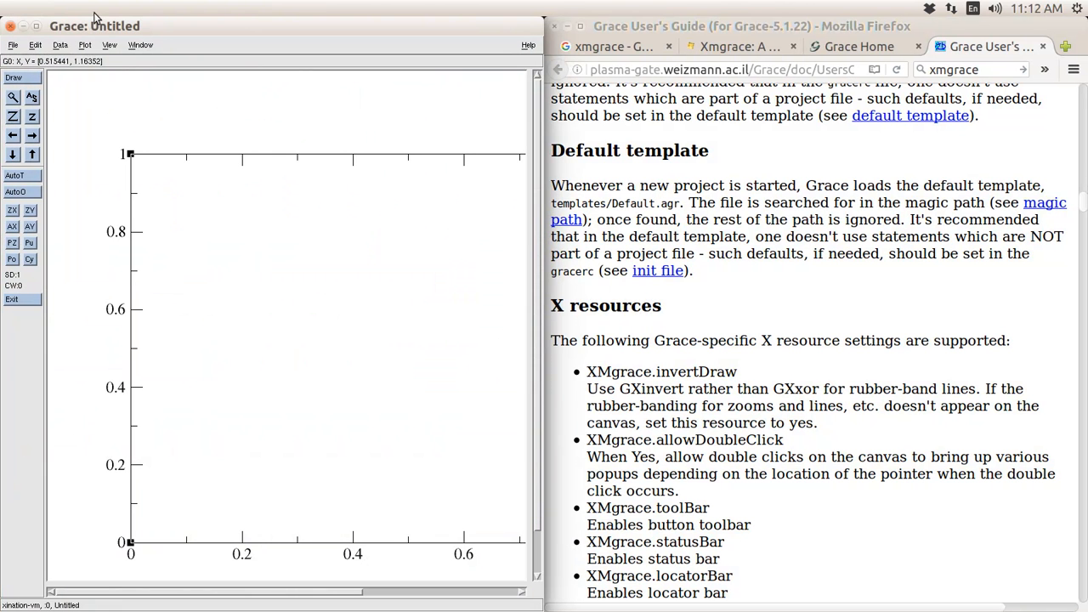
- Move the Grace and Ubuntu Software Center windows aside to view the 'grace' search results
{"action": "left_click_drag", "start_coordinate": [164, 31], "coordinate": [218, 167]}
{"action": "left_click", "coordinate": [360, 106]}
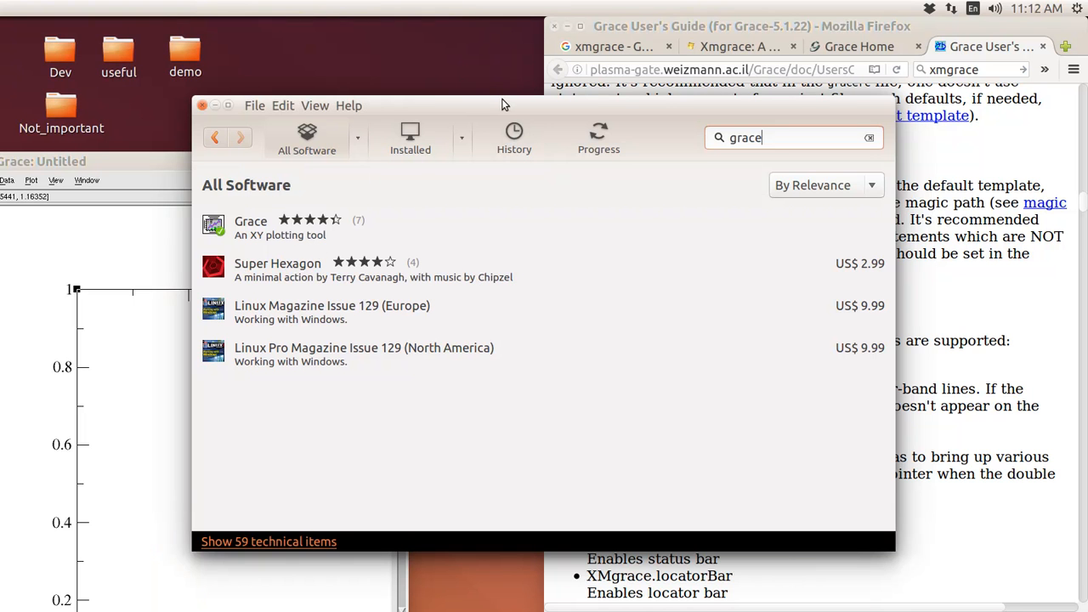
{"action": "left_click_drag", "start_coordinate": [517, 104], "coordinate": [603, 167]}
{"action": "left_click_drag", "start_coordinate": [253, 162], "coordinate": [347, 84]}
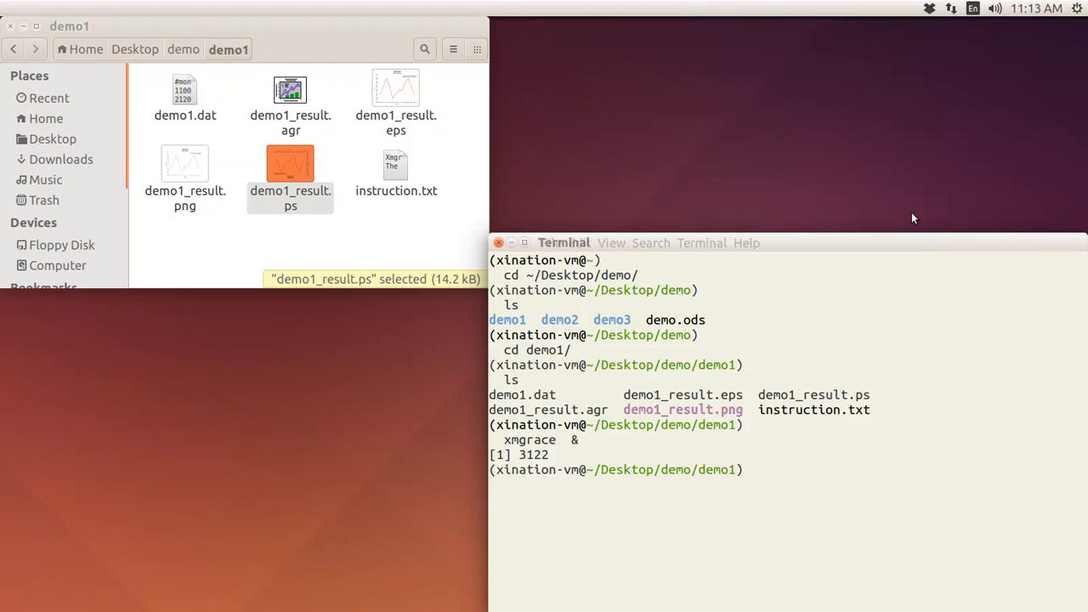
- Open demo1.dat in gedit by running 'gedit demo1.dat &' from Terminal
{"action": "left_click_drag", "start_coordinate": [926, 248], "coordinate": [883, 156]}
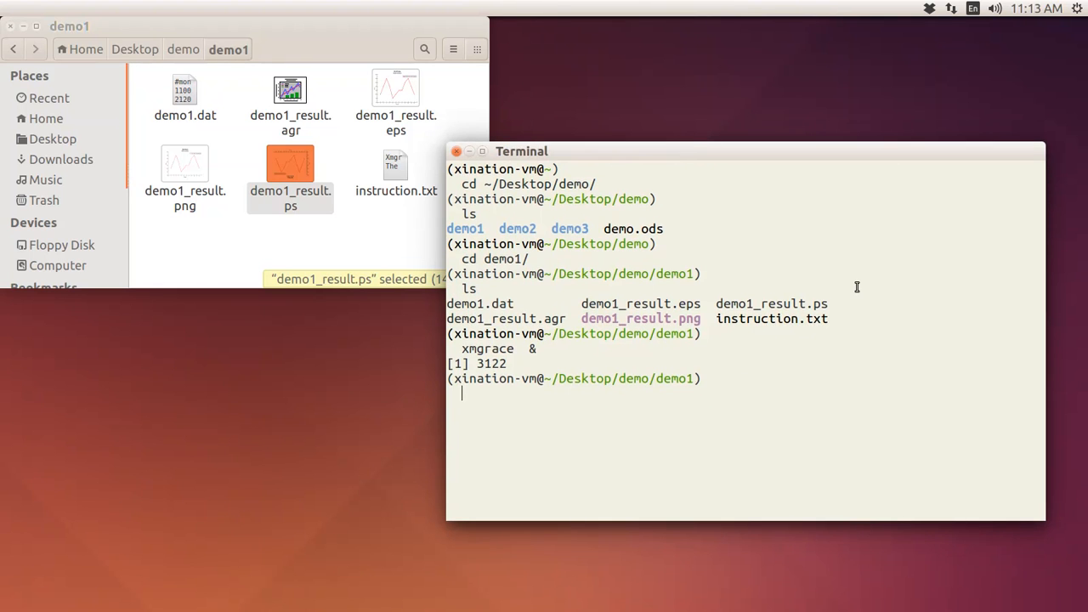
{"action": "type", "text": "gedit demo1.dat"}
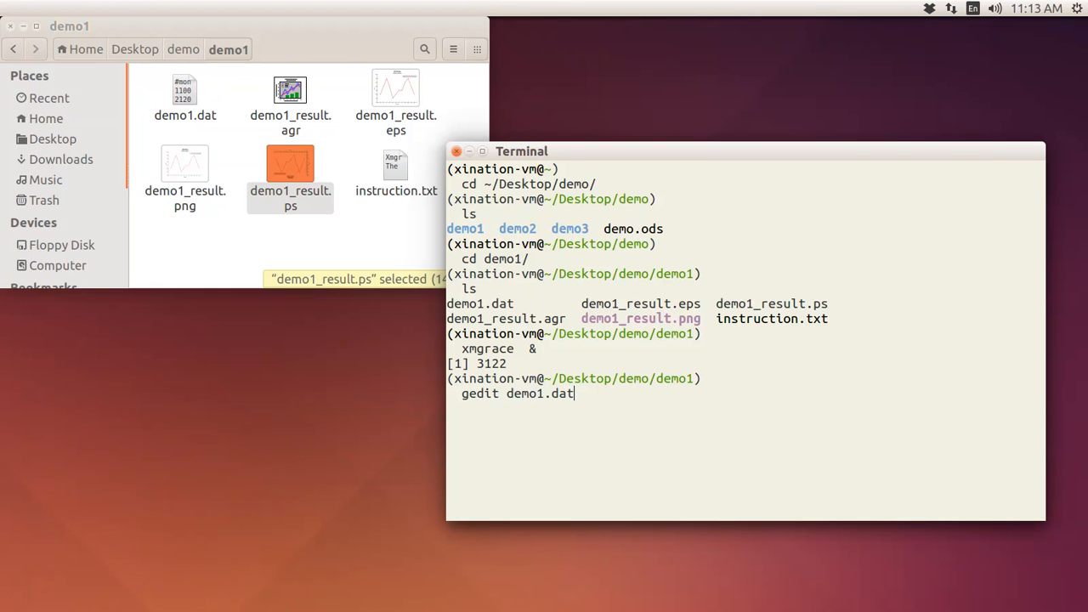
{"action": "type", "text": " &"}
{"action": "key", "text": "Return"}
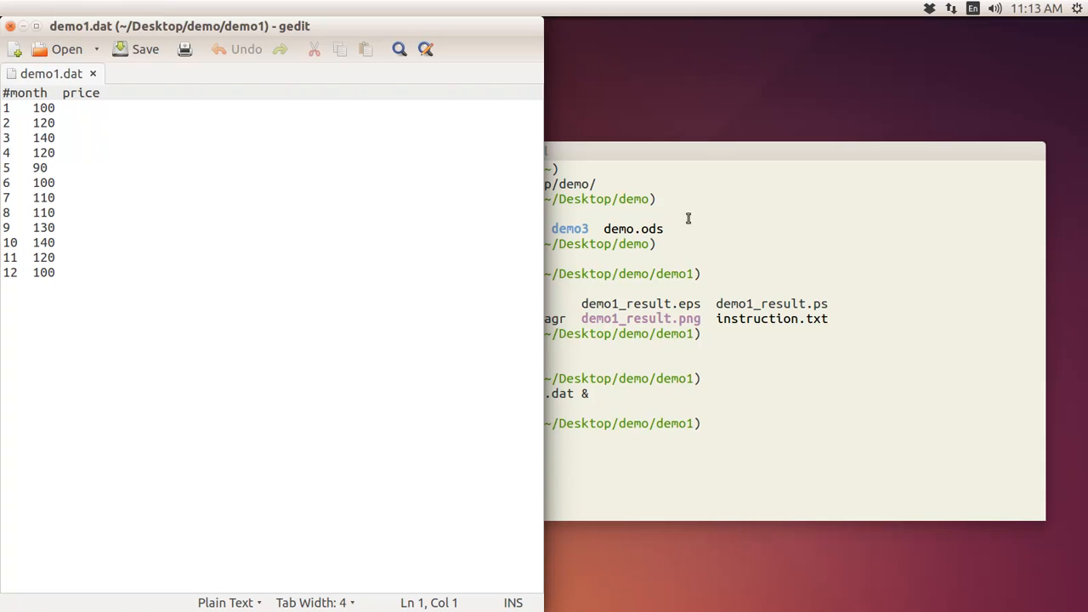
- Bring Terminal in front of gedit and type 'xmgrace demo1.dat' at the prompt
{"action": "left_click_drag", "start_coordinate": [710, 153], "coordinate": [797, 117]}
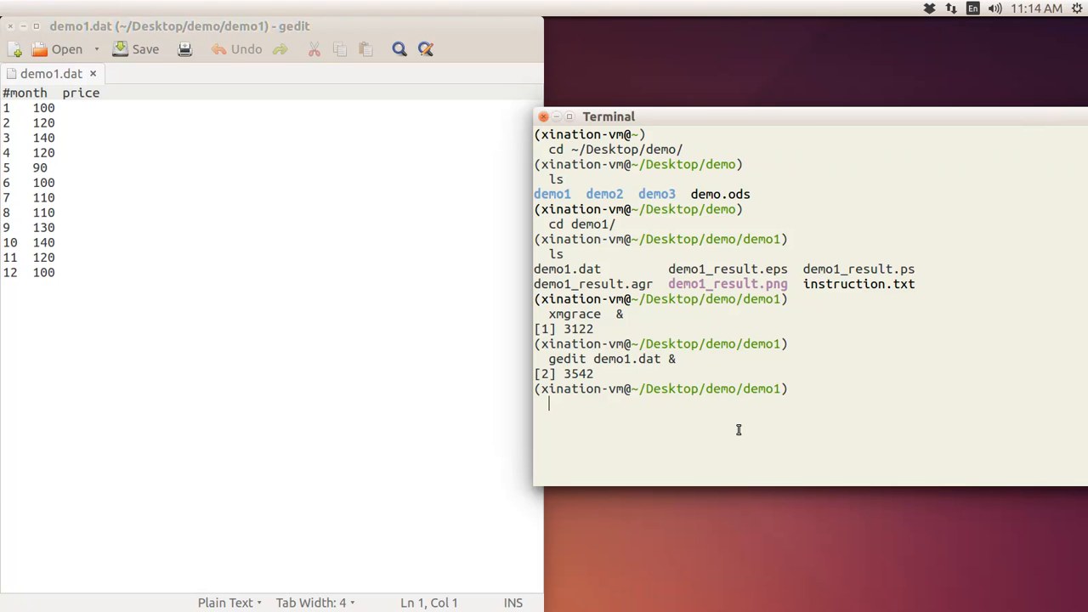
{"action": "type", "text": "xmgrace demo1.dat"}
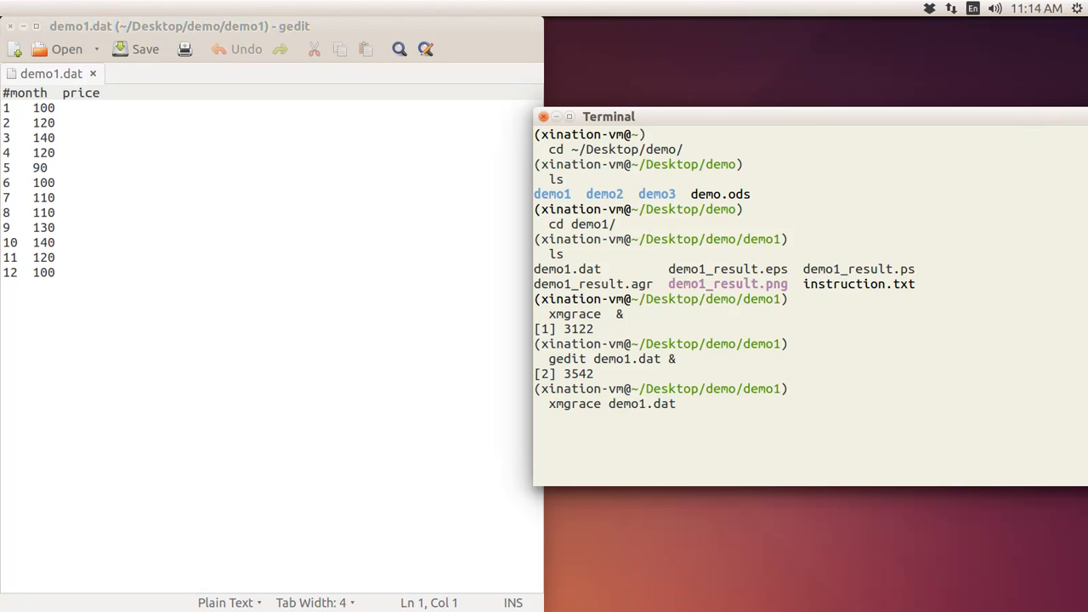
{"action": "key", "text": "Return"}
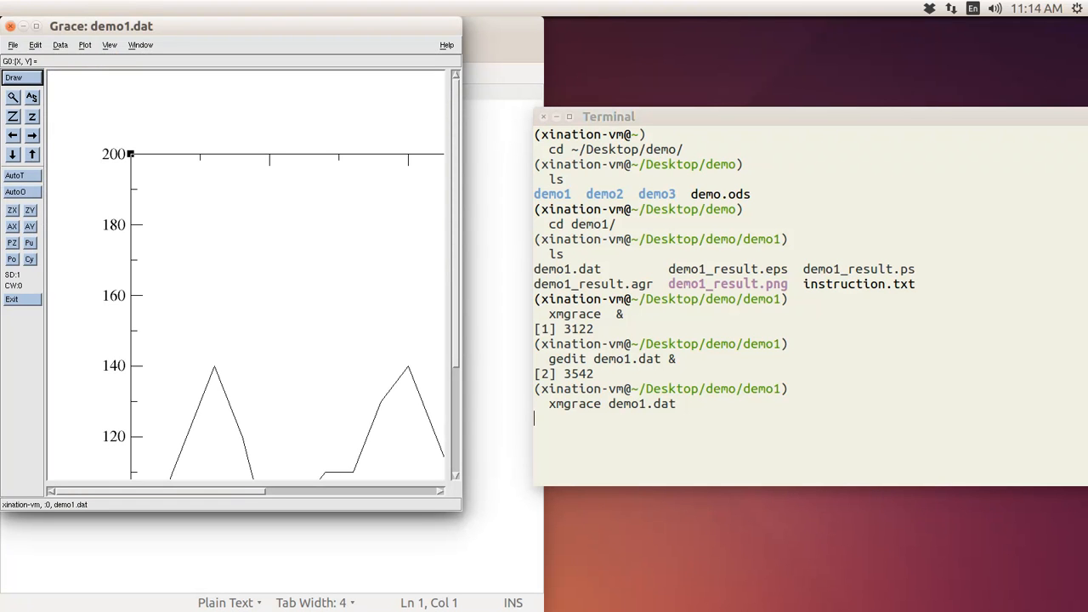
{"action": "left_click", "coordinate": [36, 26]}
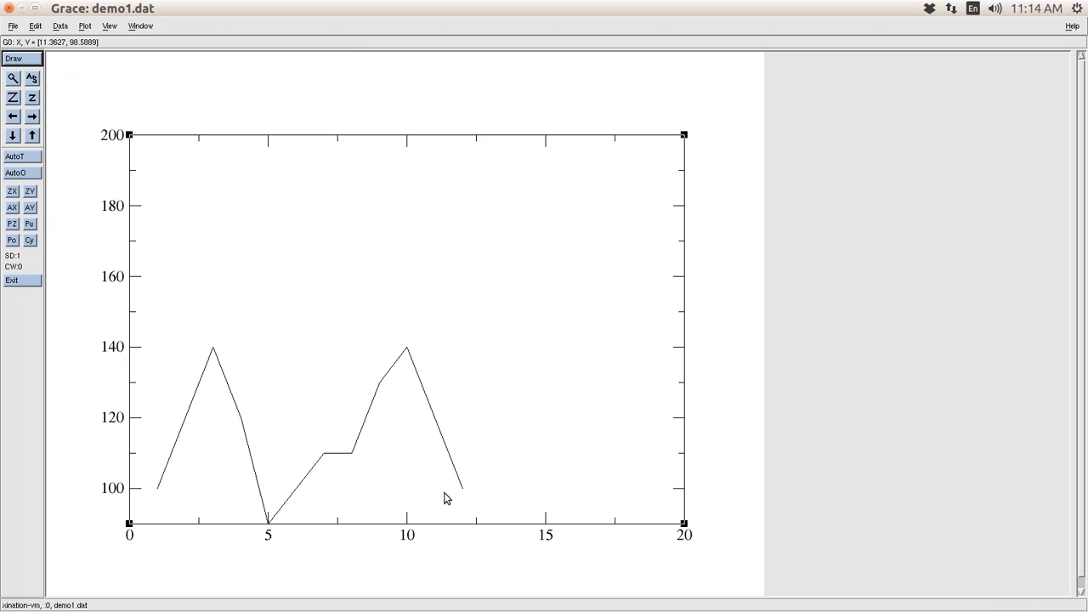
{"action": "left_click", "coordinate": [10, 9]}
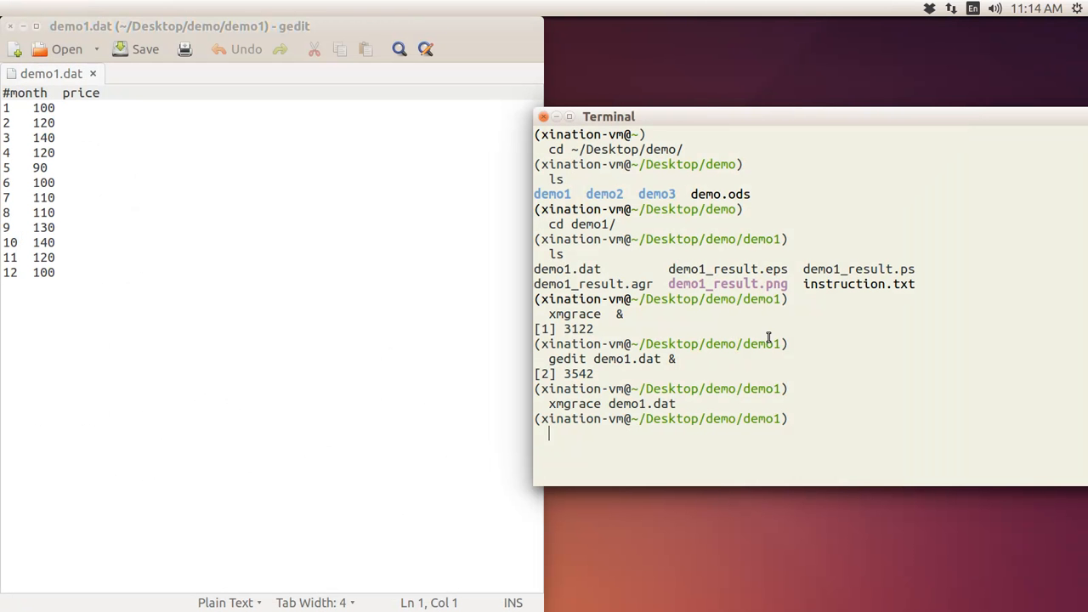
- Uncover the demo1 folder and open the sample demo1_result.png image
{"action": "left_click_drag", "start_coordinate": [487, 27], "coordinate": [585, 327]}
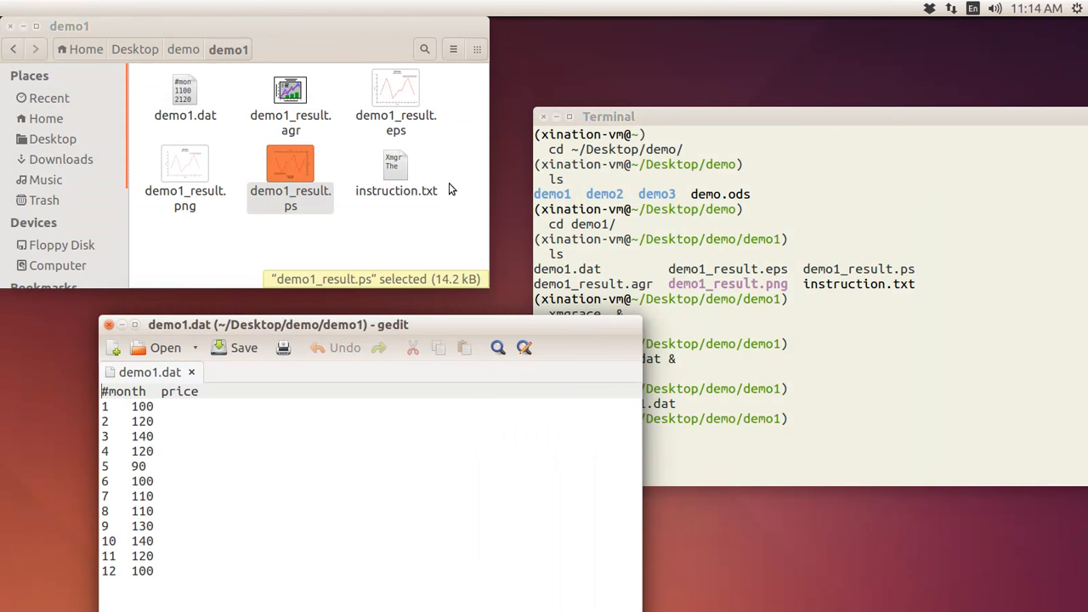
{"action": "left_click", "coordinate": [451, 154]}
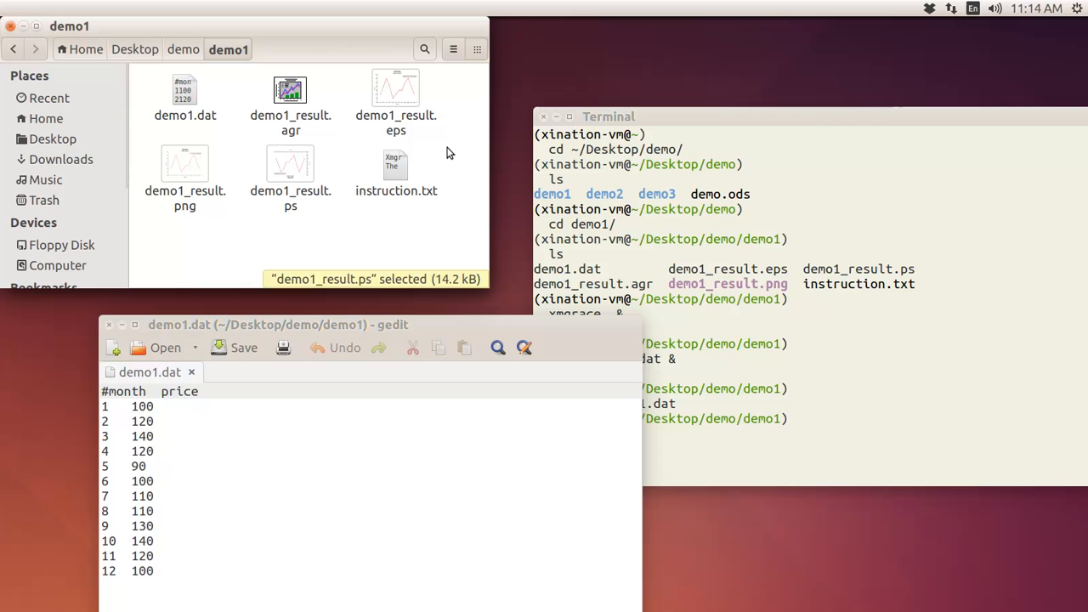
{"action": "double_click", "coordinate": [187, 160]}
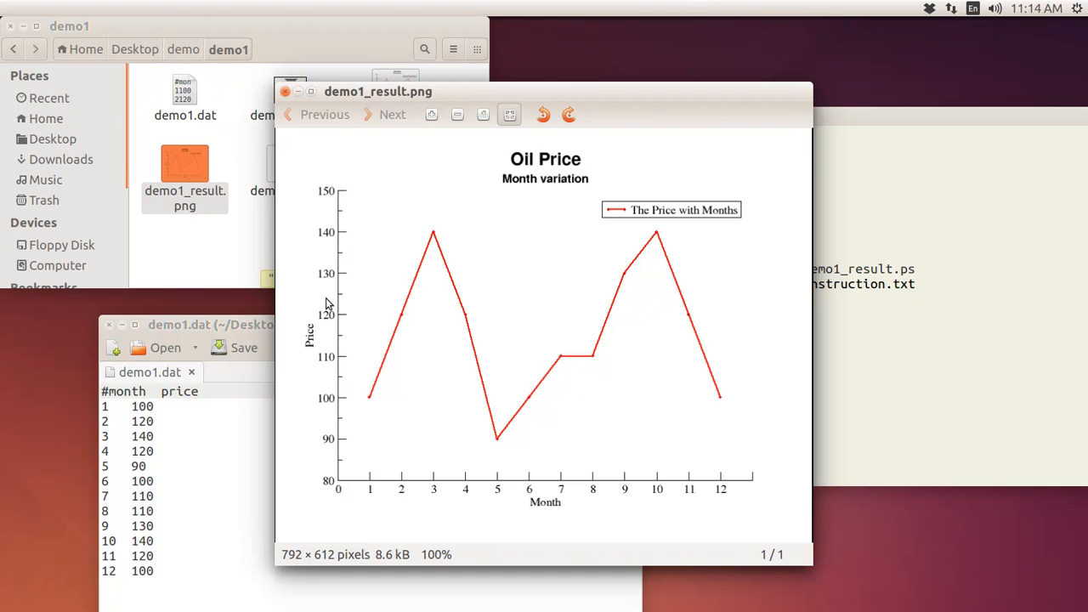
- View the sample demo1_result.ps Oil Price chart, then close Document Viewer
{"action": "left_click", "coordinate": [267, 175]}
{"action": "double_click", "coordinate": [279, 174]}
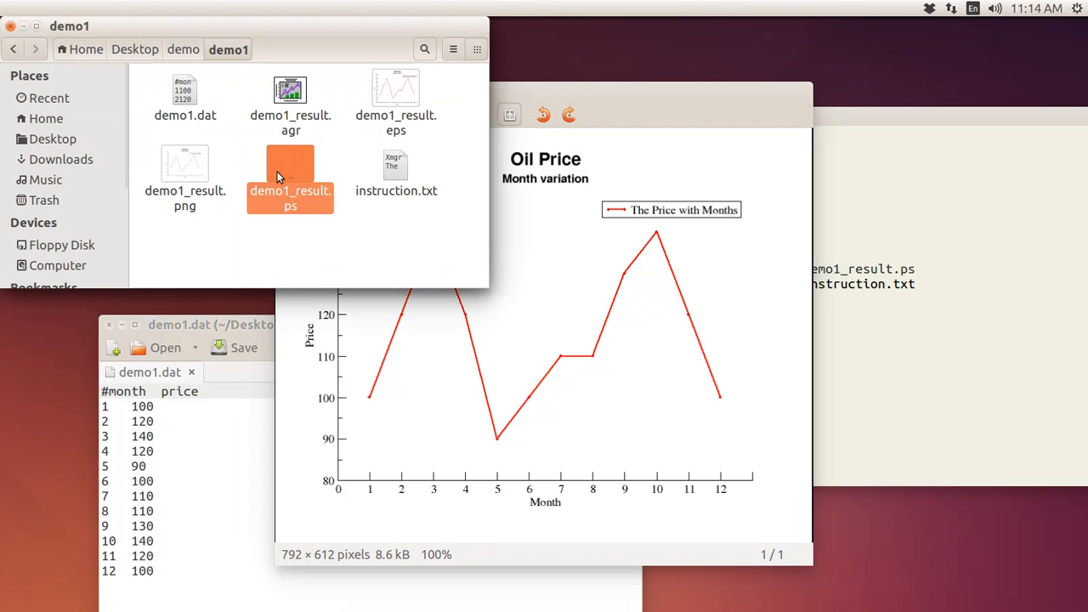
{"action": "scroll", "coordinate": [714, 347], "scroll_direction": "down", "scroll_amount": 2}
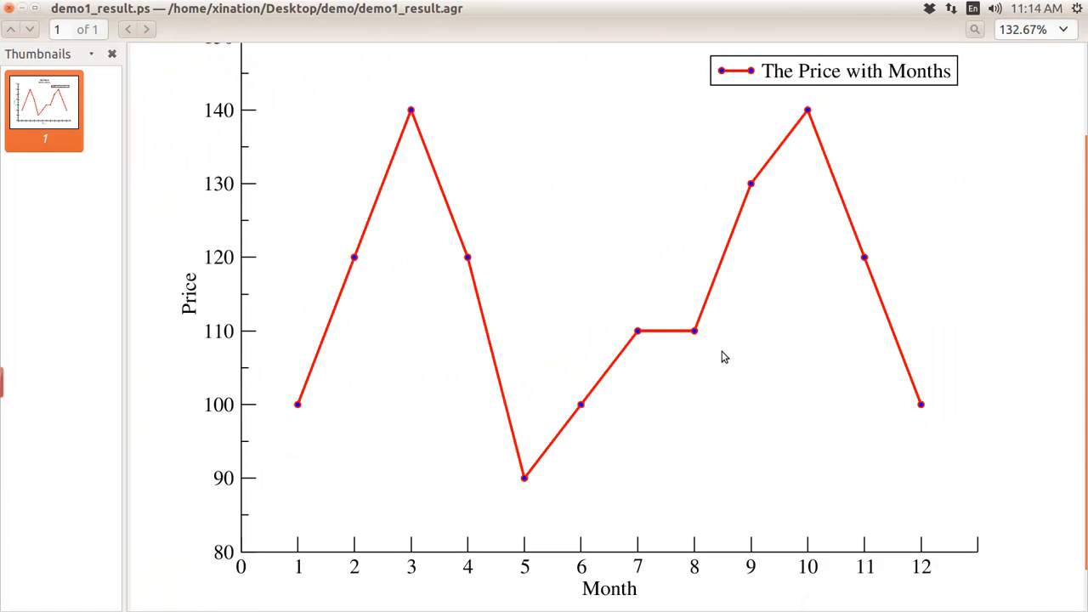
{"action": "scroll", "coordinate": [711, 347], "scroll_direction": "up", "scroll_amount": 1}
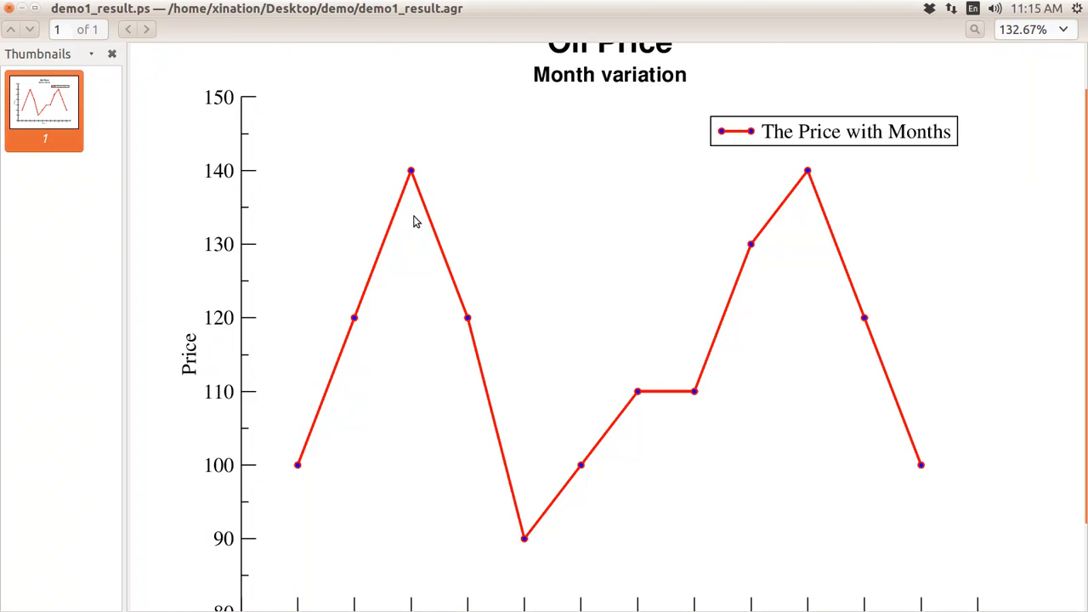
{"action": "key", "text": "ctrl+w"}
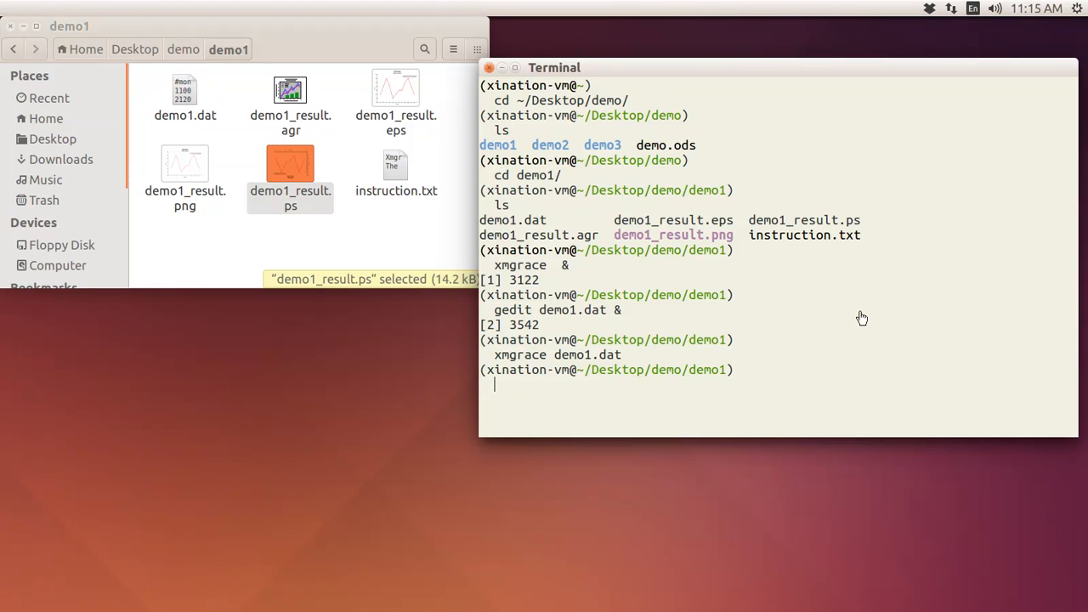
- Launch a new empty Grace session with 'xmgrace &' and maximize its window
{"action": "type", "text": "xmgrace &"}
{"action": "key", "text": "Return"}
{"action": "left_click_drag", "start_coordinate": [437, 26], "coordinate": [879, 257]}
{"action": "left_click", "coordinate": [479, 255]}
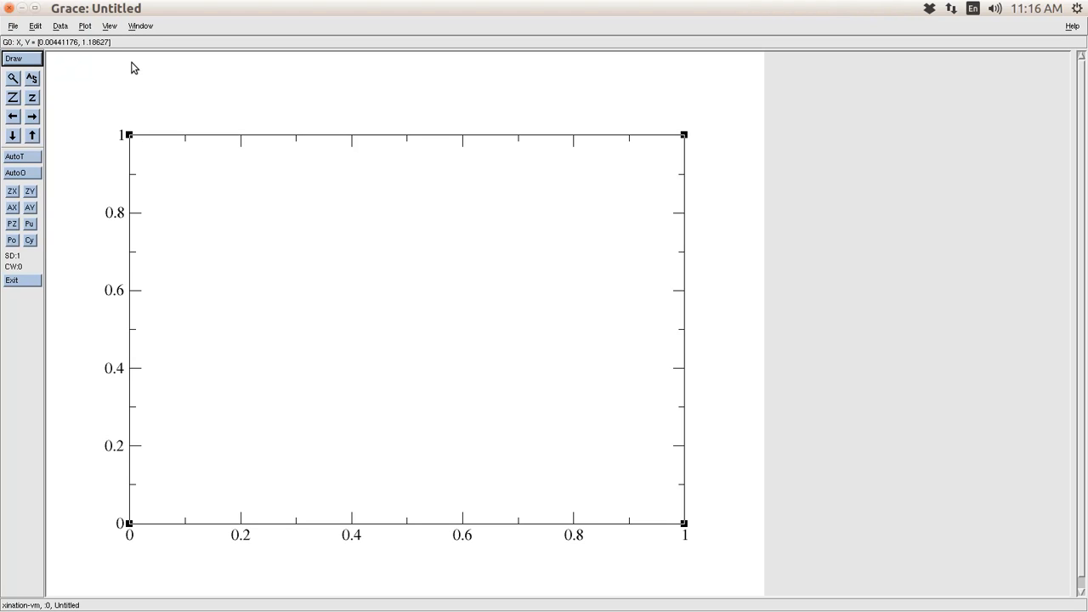
- Open Data > Import > ASCII and list the demo1 folder's files with ls in Terminal
{"action": "left_click", "coordinate": [61, 27]}
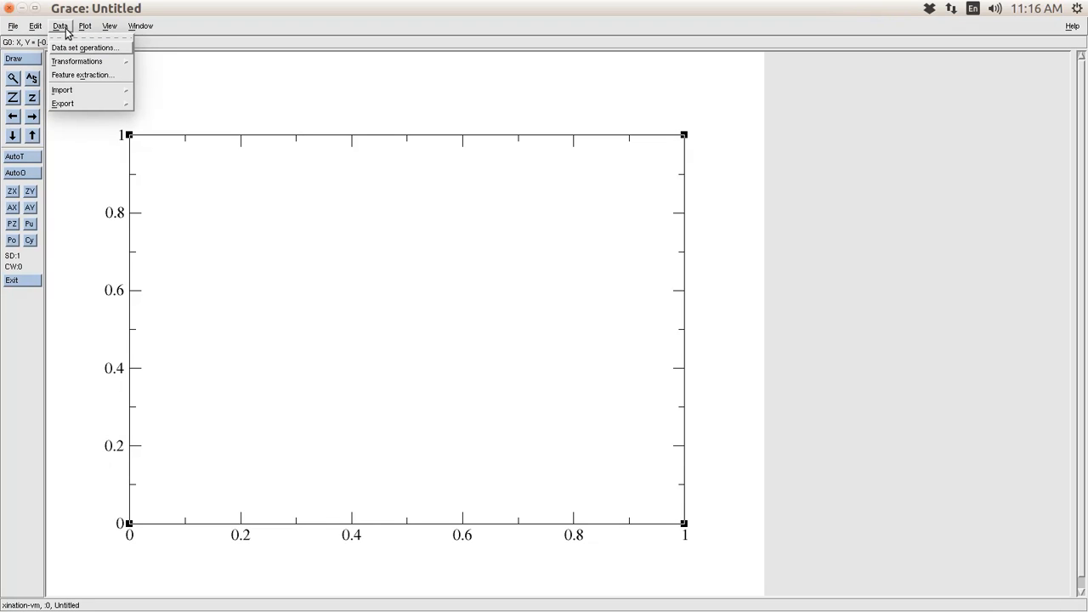
{"action": "left_click", "coordinate": [83, 90]}
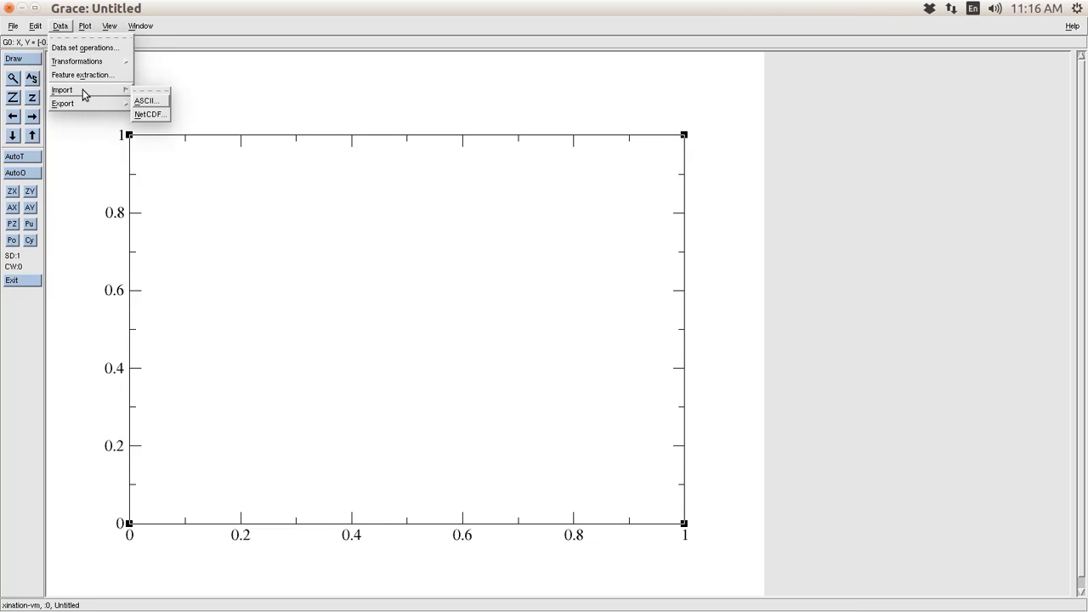
{"action": "left_click", "coordinate": [147, 104]}
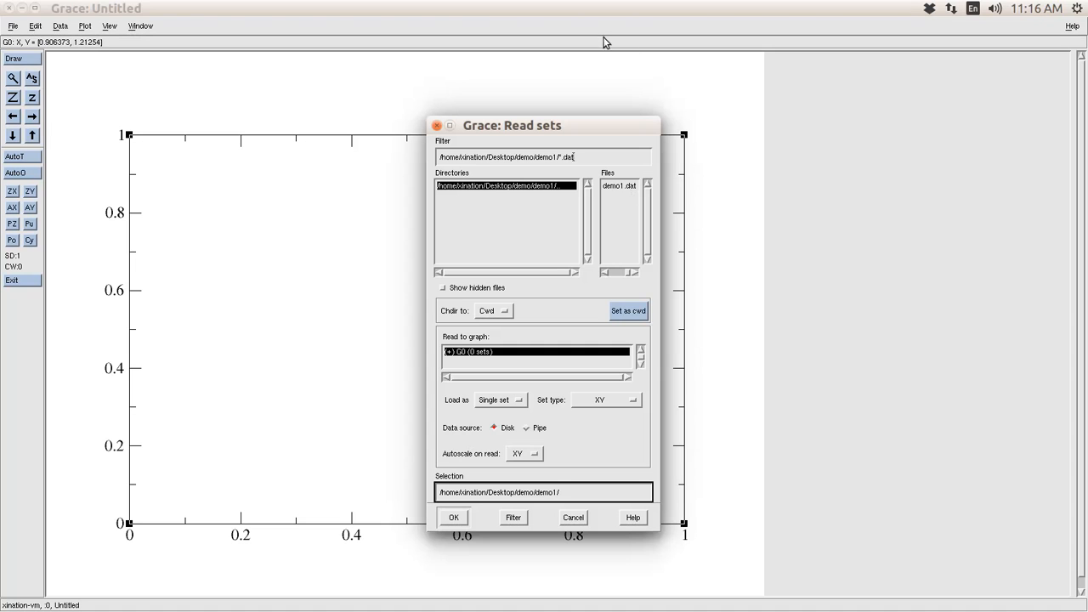
{"action": "key", "text": "alt+Tab"}
{"action": "key", "text": "alt+Tab"}
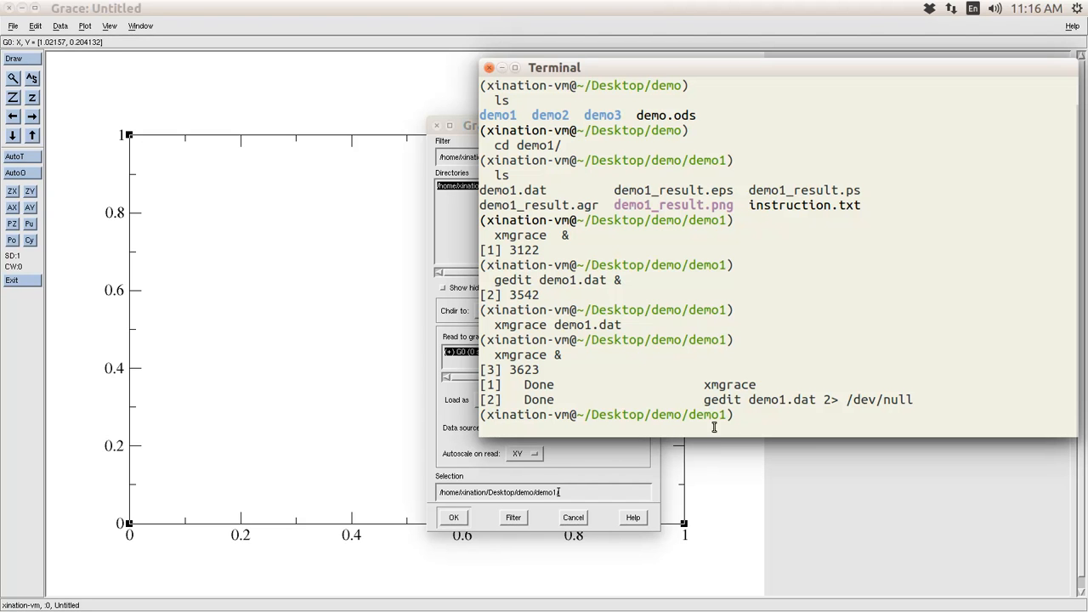
{"action": "type", "text": "ls"}
{"action": "key", "text": "Return"}
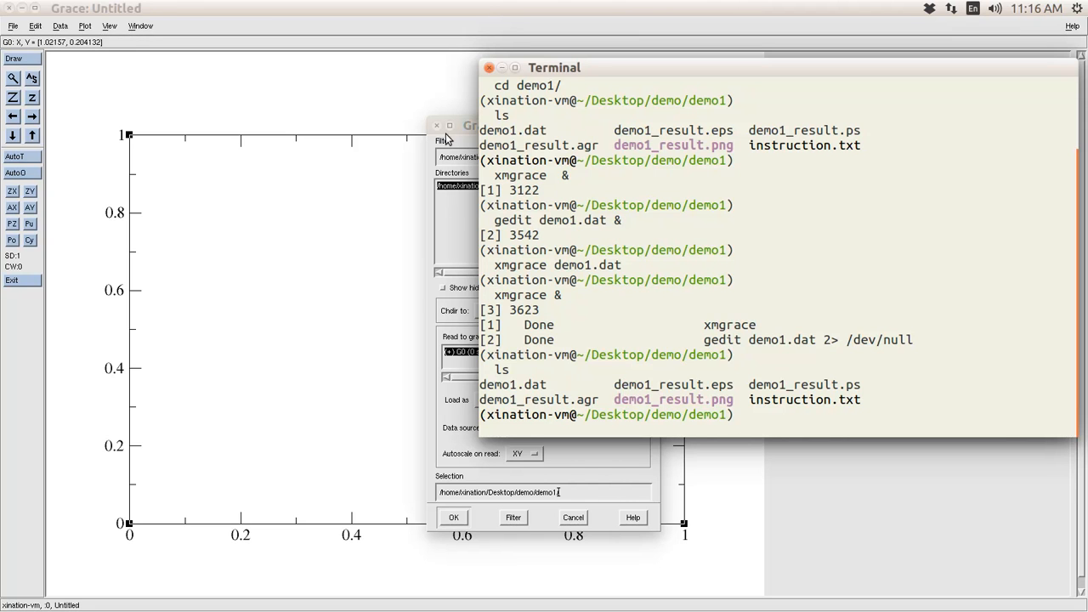
- Clear the wrong file name from the Selection path and pick demo1.dat
{"action": "left_click", "coordinate": [465, 154]}
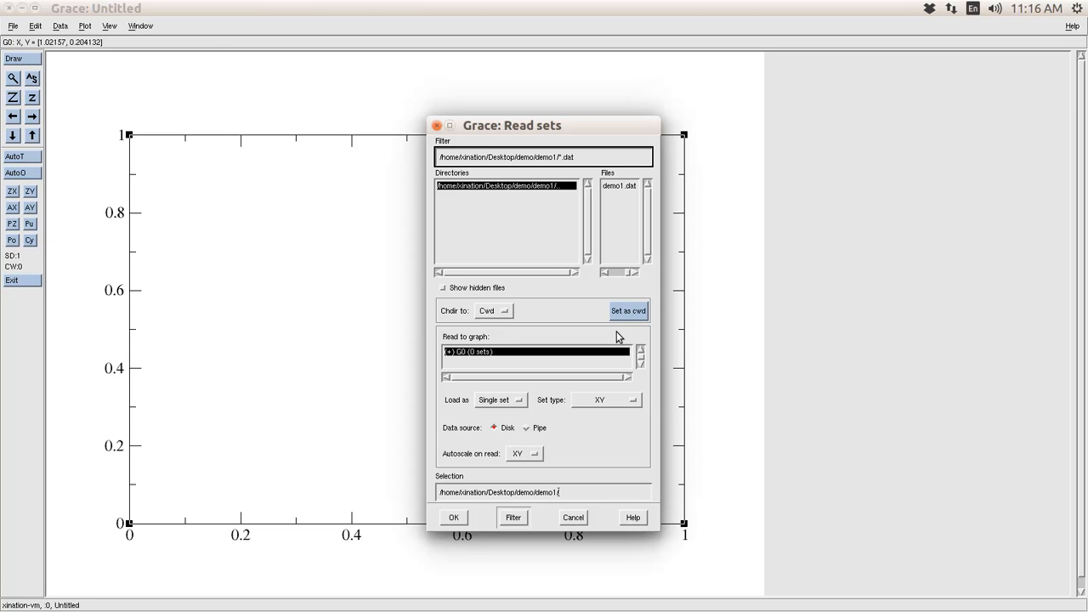
{"action": "left_click", "coordinate": [593, 493]}
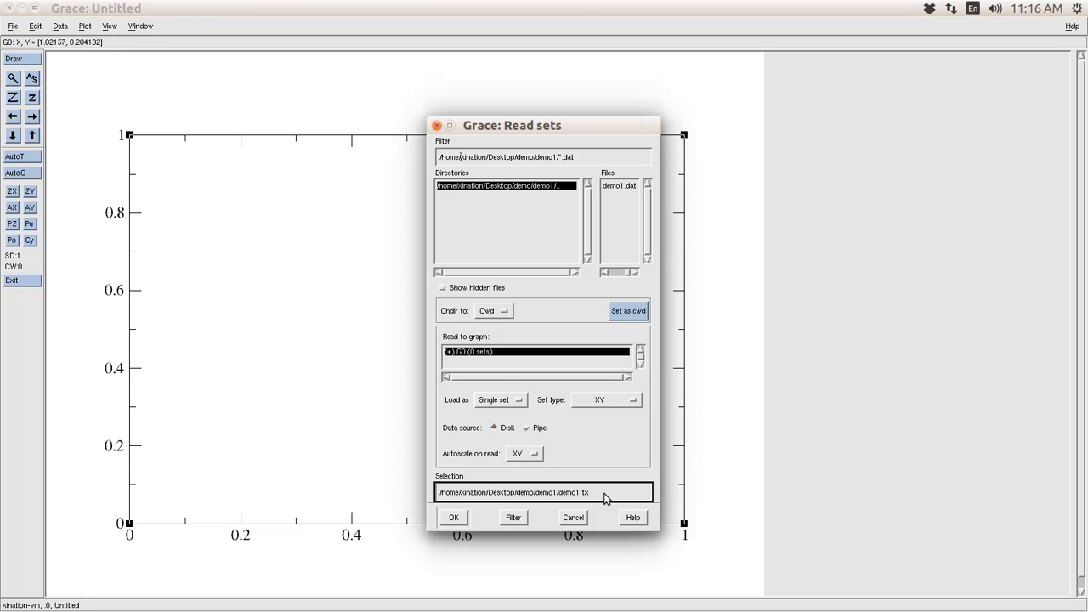
{"action": "key", "text": "BackSpace"}
{"action": "key", "text": "BackSpace"}
{"action": "key", "text": "BackSpace"}
{"action": "key", "text": "BackSpace"}
{"action": "key", "text": "BackSpace"}
{"action": "key", "text": "BackSpace"}
{"action": "key", "text": "BackSpace"}
{"action": "key", "text": "BackSpace"}
{"action": "left_click", "coordinate": [627, 189]}
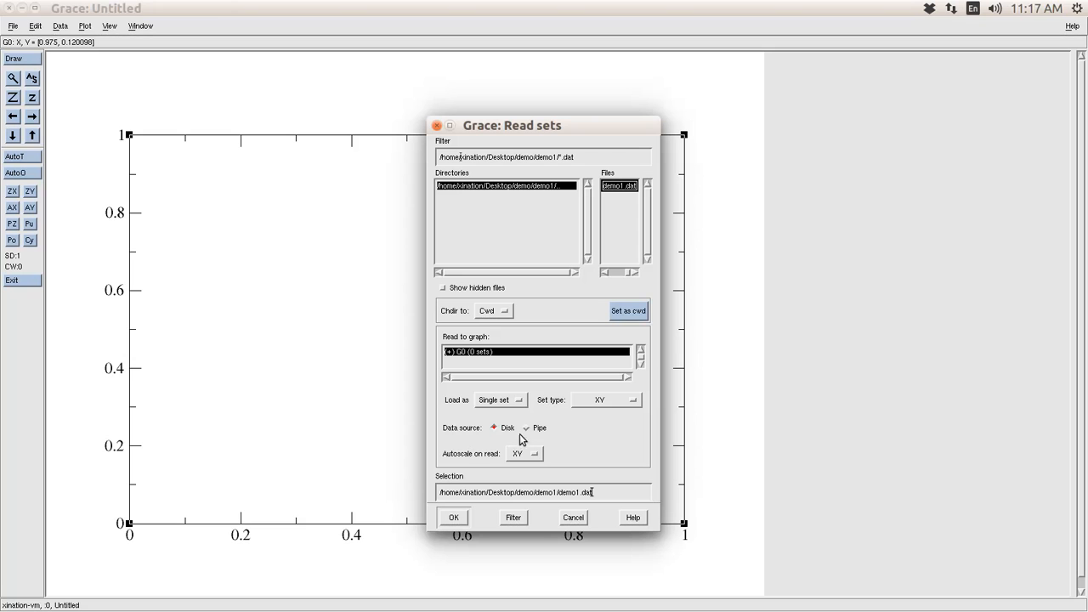
- Load demo1.dat as a single XY set, then close the Read sets dialog
{"action": "left_click", "coordinate": [515, 403]}
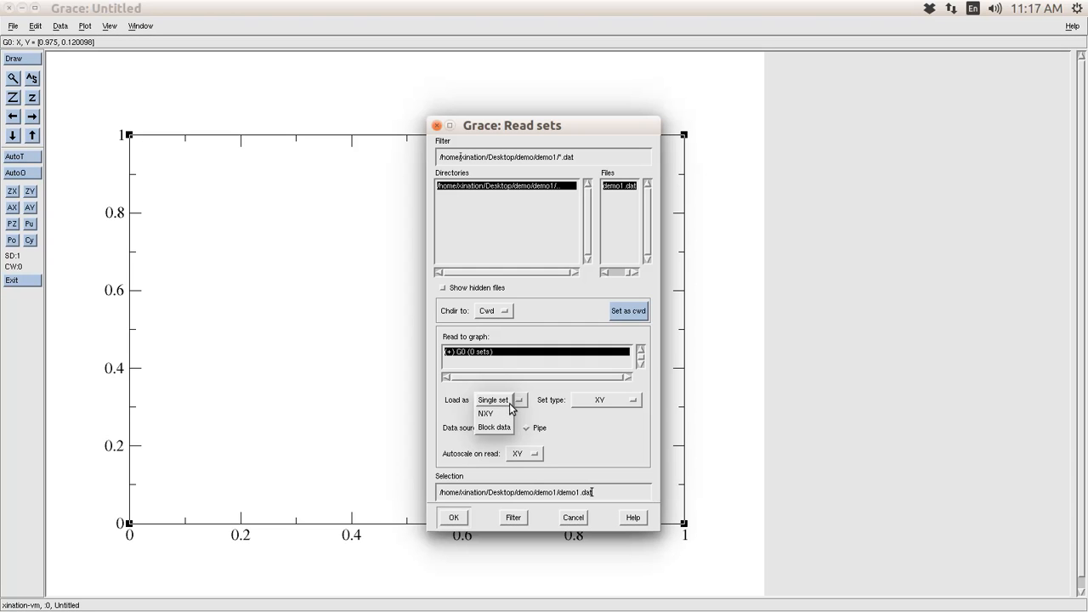
{"action": "left_click", "coordinate": [510, 401]}
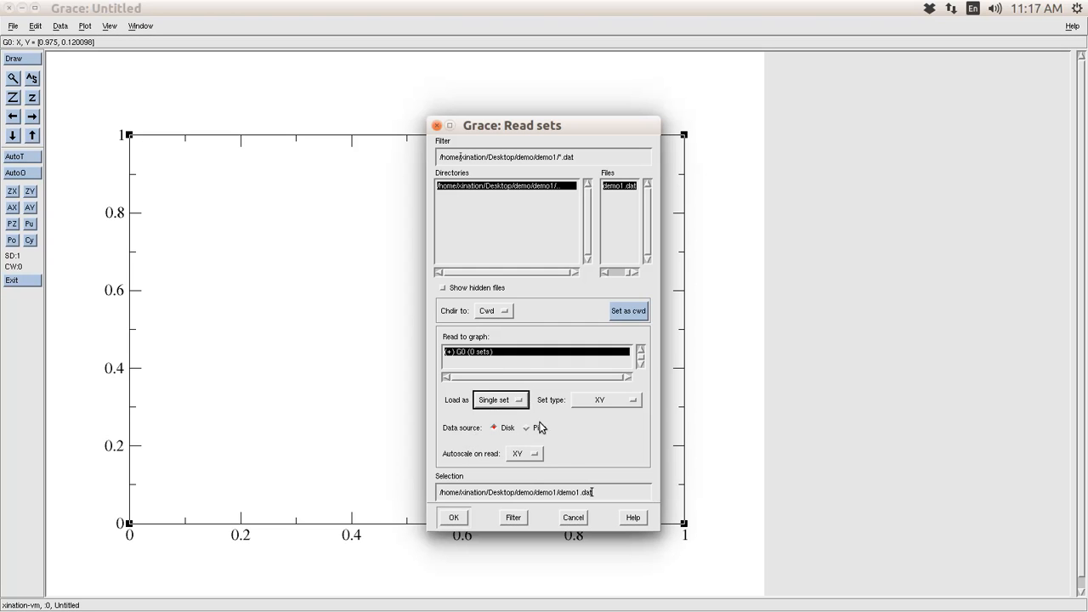
{"action": "left_click", "coordinate": [600, 403]}
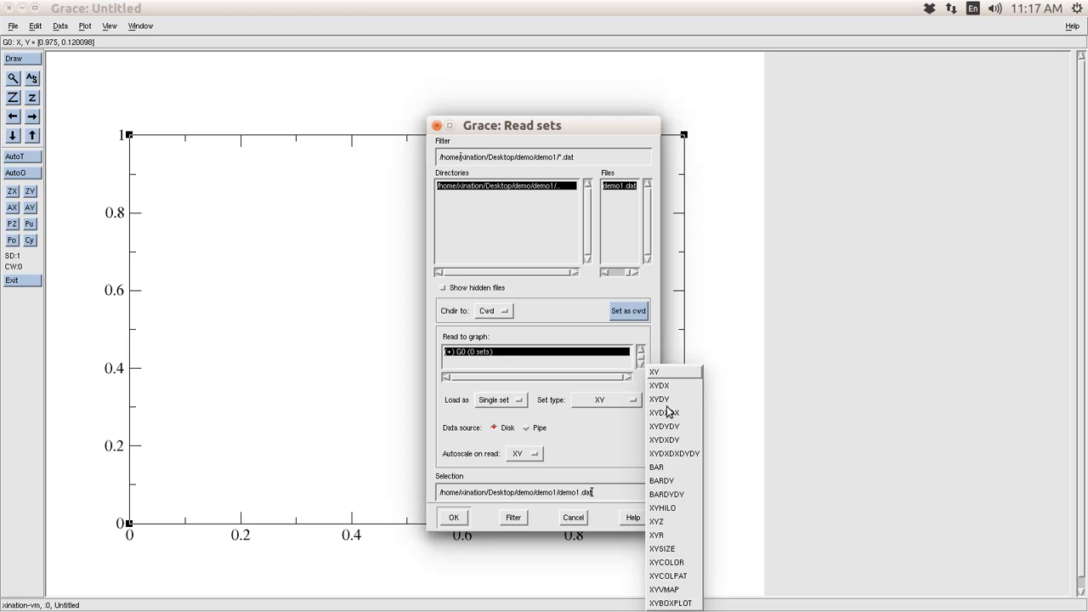
{"action": "left_click", "coordinate": [627, 426]}
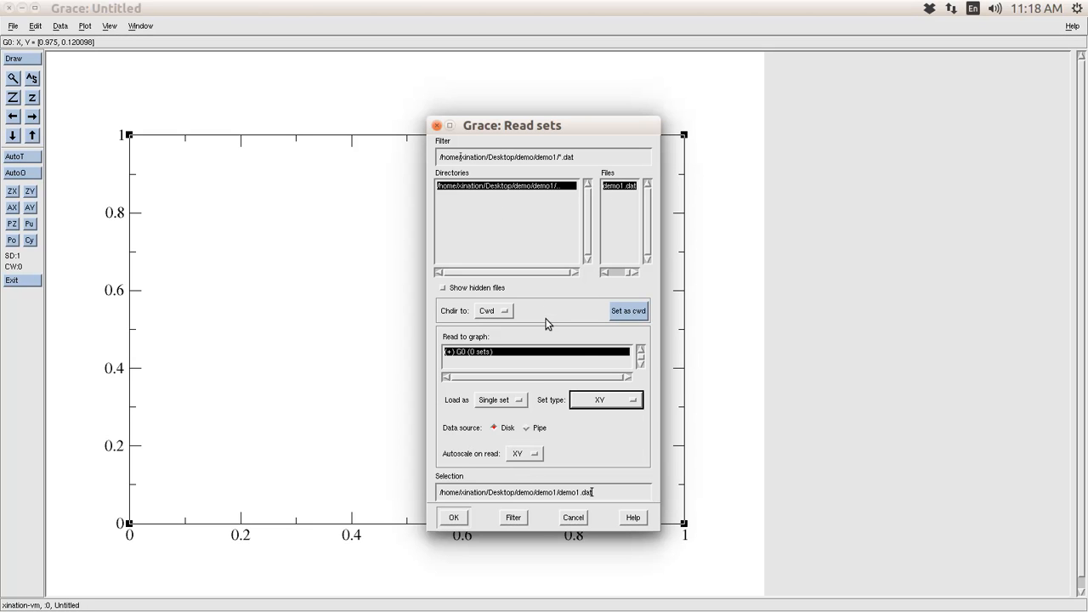
{"action": "left_click", "coordinate": [455, 519]}
{"action": "left_click_drag", "start_coordinate": [476, 133], "coordinate": [719, 193]}
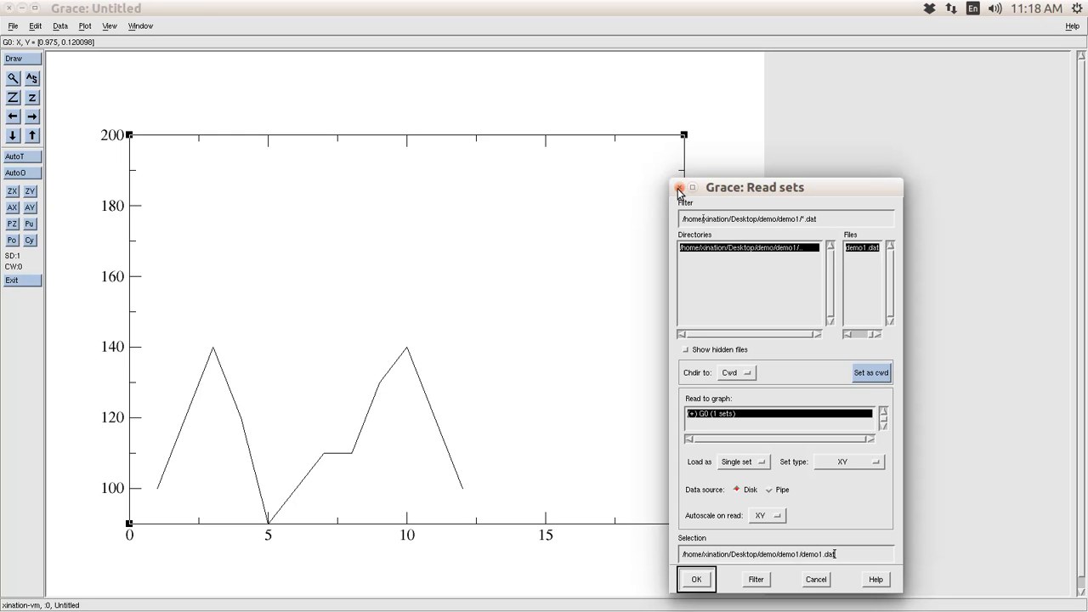
{"action": "left_click", "coordinate": [679, 188]}
- Open demo1.dat in a second Grace window and arrange the two graphs side by side
{"action": "key", "text": "alt+Tab"}
{"action": "type", "text": "xmgrace demo1"}
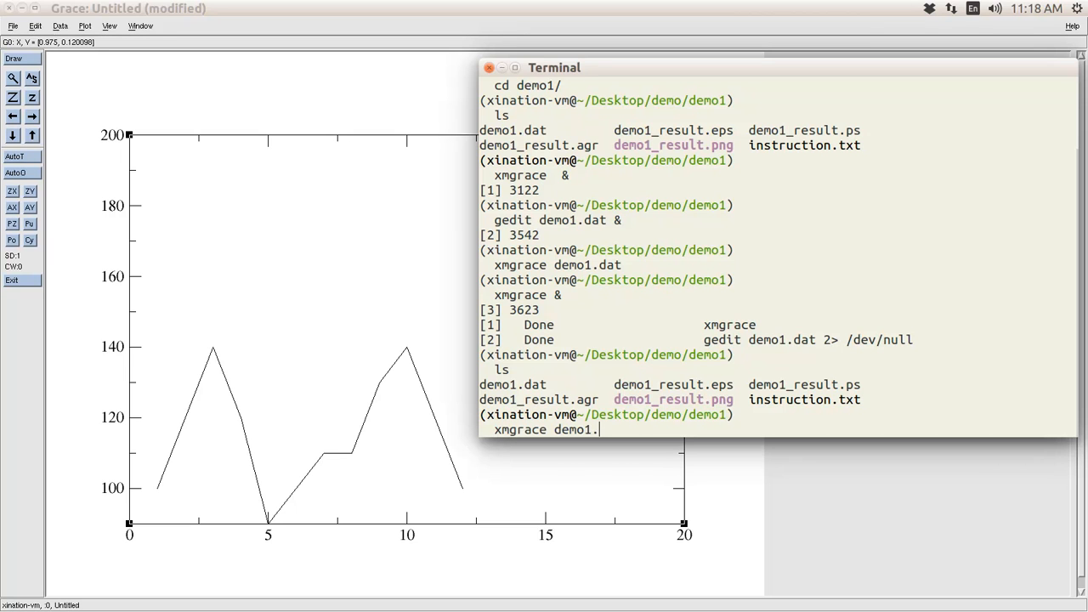
{"action": "type", "text": ".dat  &"}
{"action": "key", "text": "Return"}
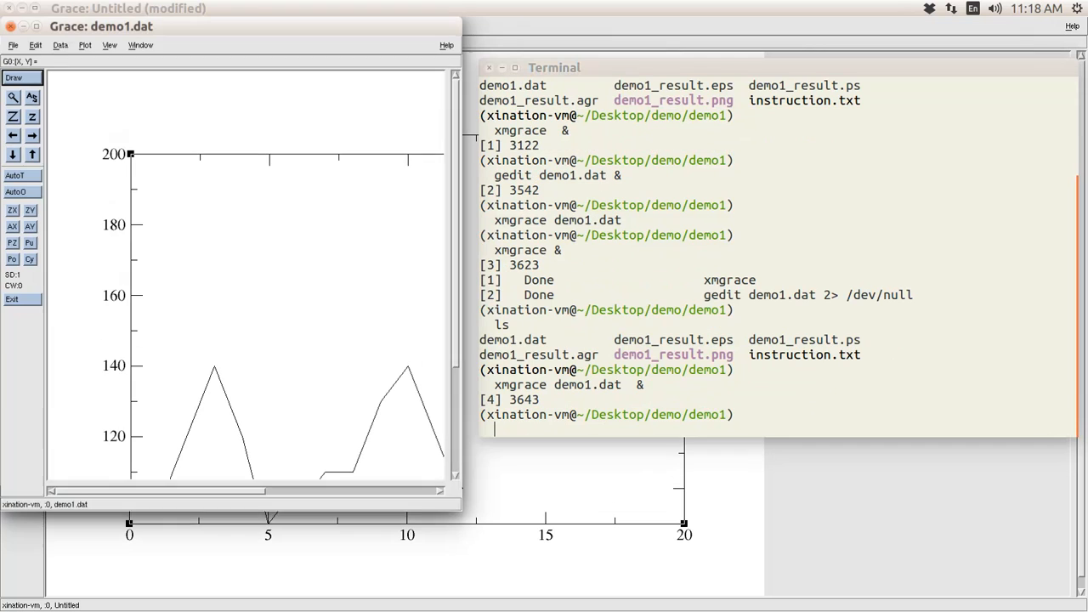
{"action": "left_click_drag", "start_coordinate": [233, 19], "coordinate": [1076, 454]}
{"action": "left_click", "coordinate": [390, 24]}
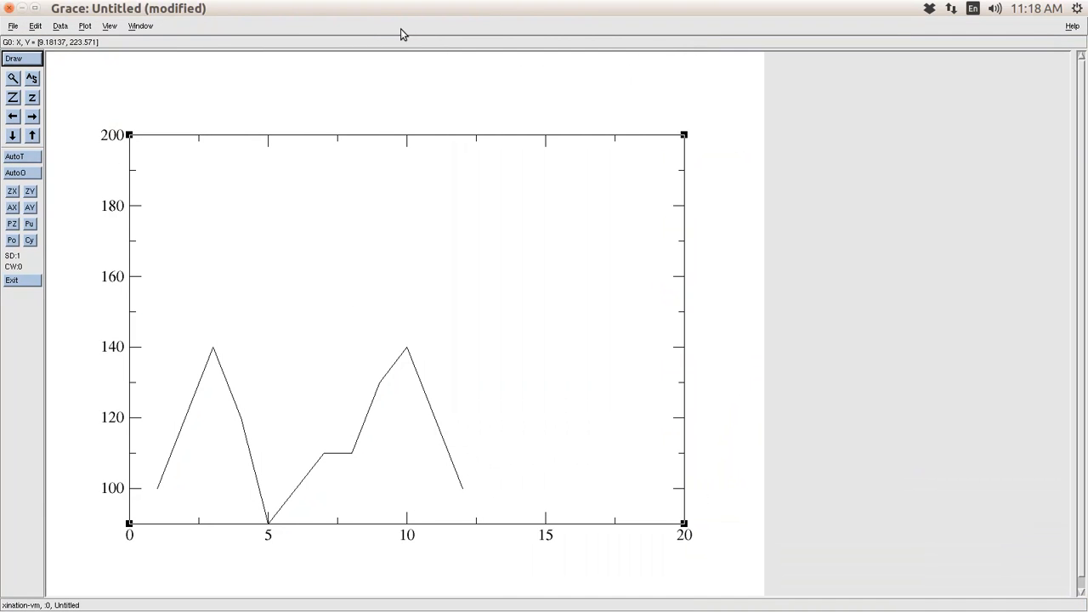
{"action": "left_click", "coordinate": [35, 8]}
{"action": "left_click_drag", "start_coordinate": [648, 264], "coordinate": [2, 43]}
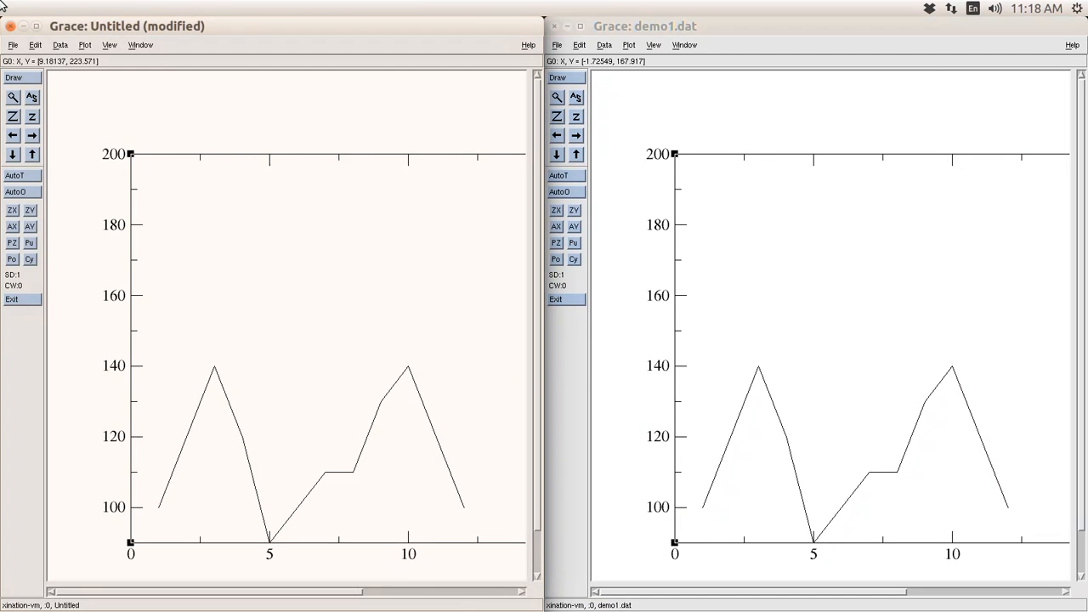
- Open the Data > Import > ASCII dialog and close it without loading anything
{"action": "left_click", "coordinate": [62, 47]}
{"action": "mouse_move", "coordinate": [101, 116]}
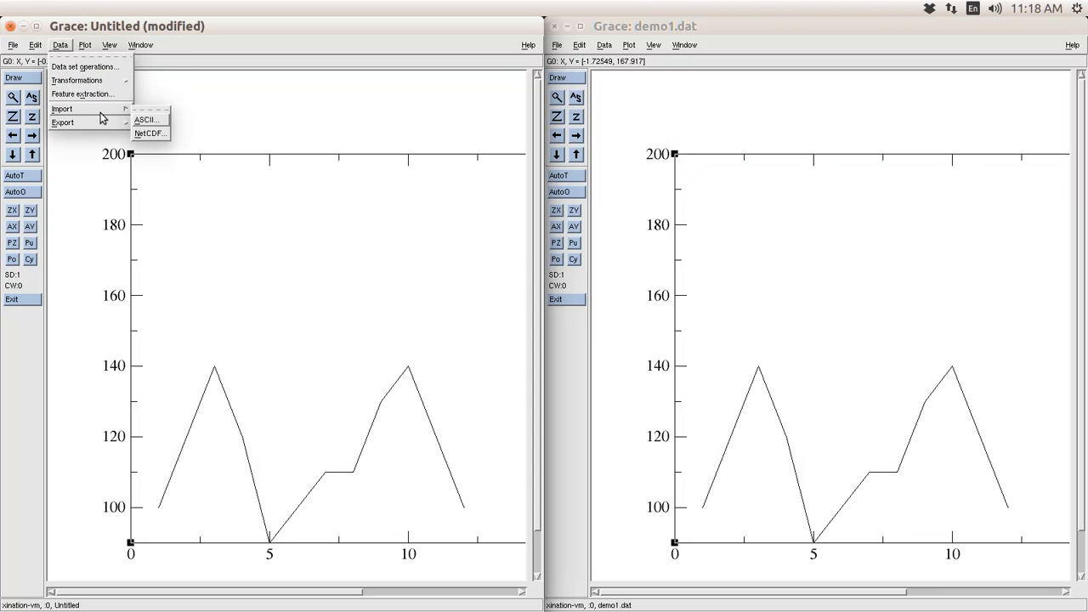
{"action": "left_click", "coordinate": [145, 121]}
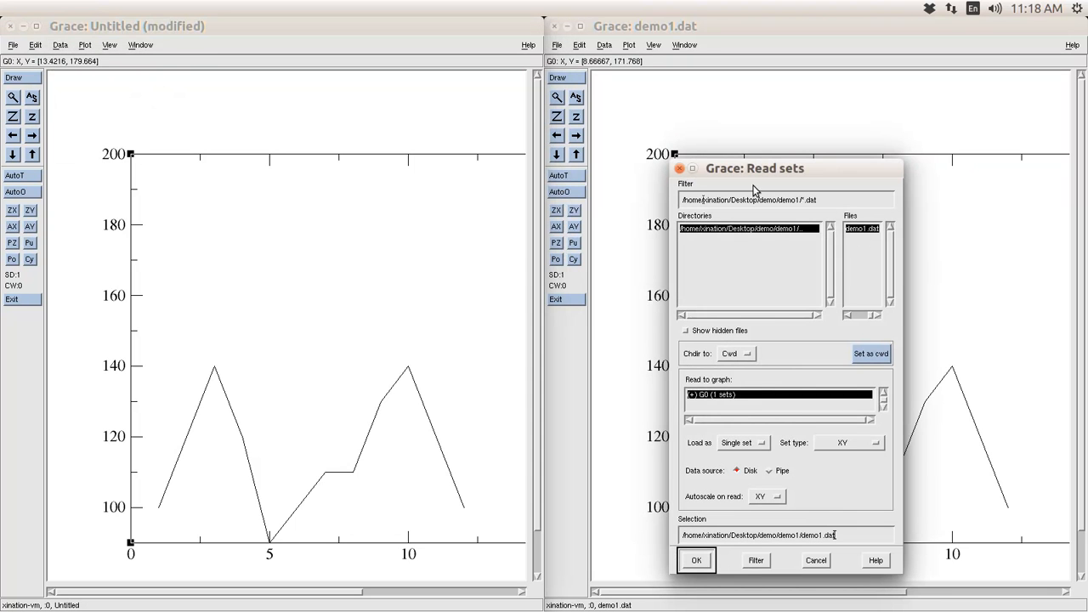
{"action": "left_click", "coordinate": [679, 169]}
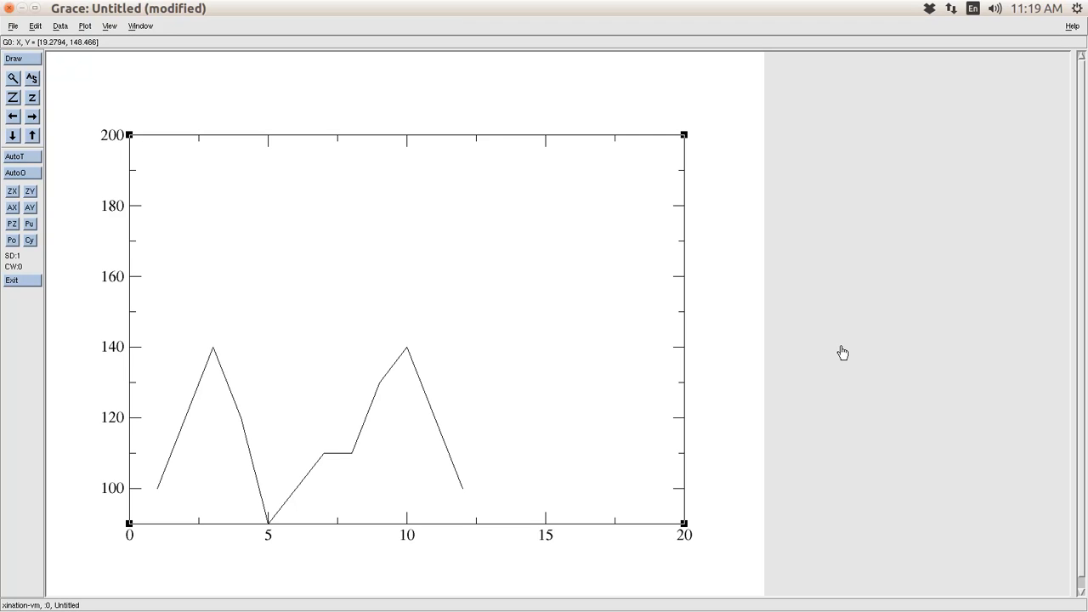
- Enter 'Oil Price' as the graph title in Graph Appearance and apply it
{"action": "left_click", "coordinate": [86, 27]}
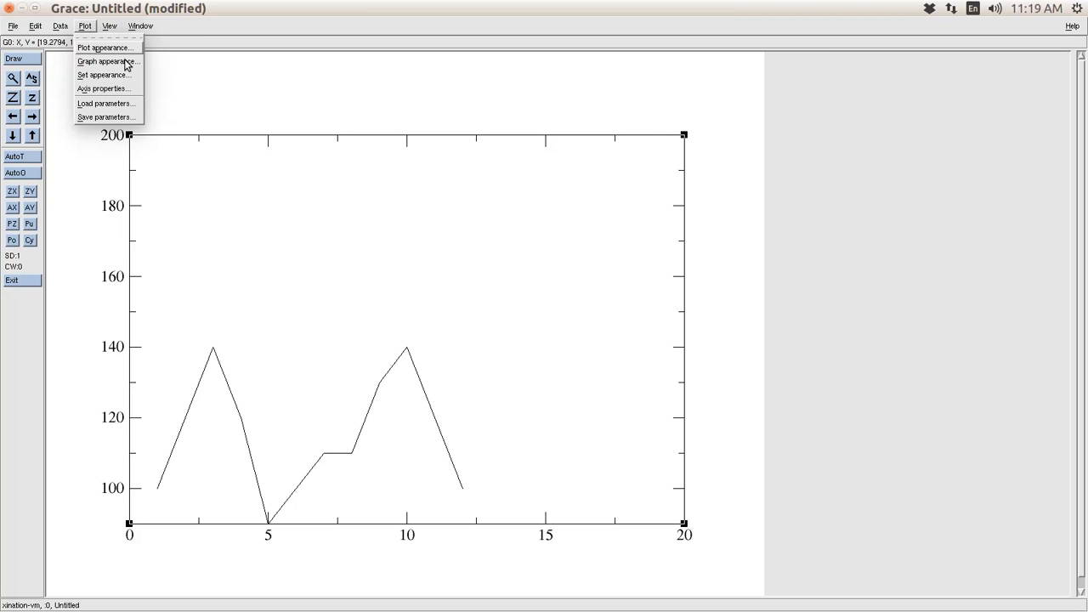
{"action": "left_click", "coordinate": [108, 61]}
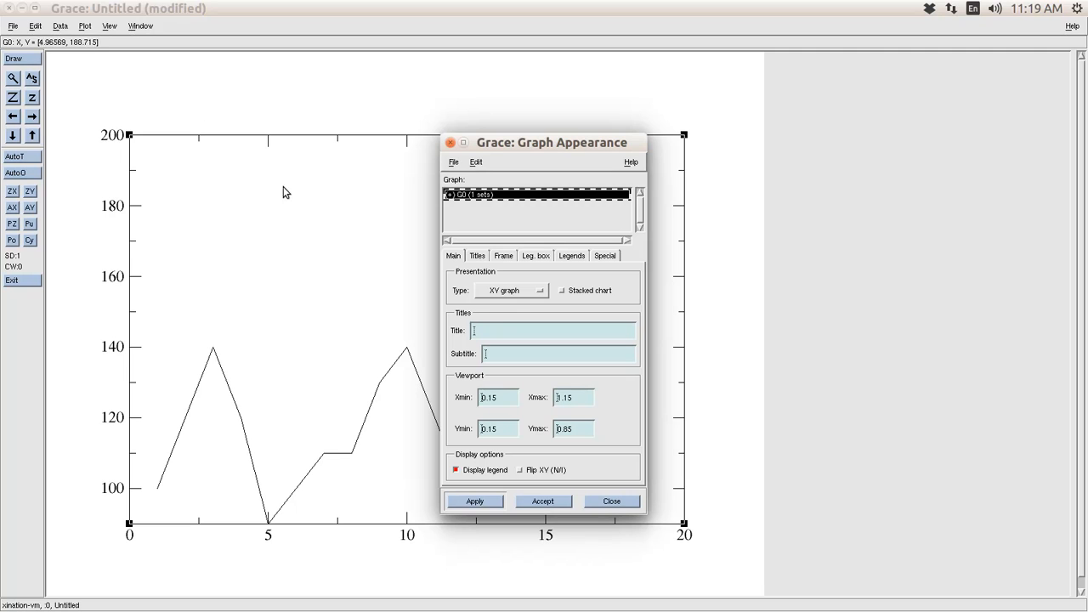
{"action": "left_click", "coordinate": [493, 336]}
{"action": "type", "text": "OL"}
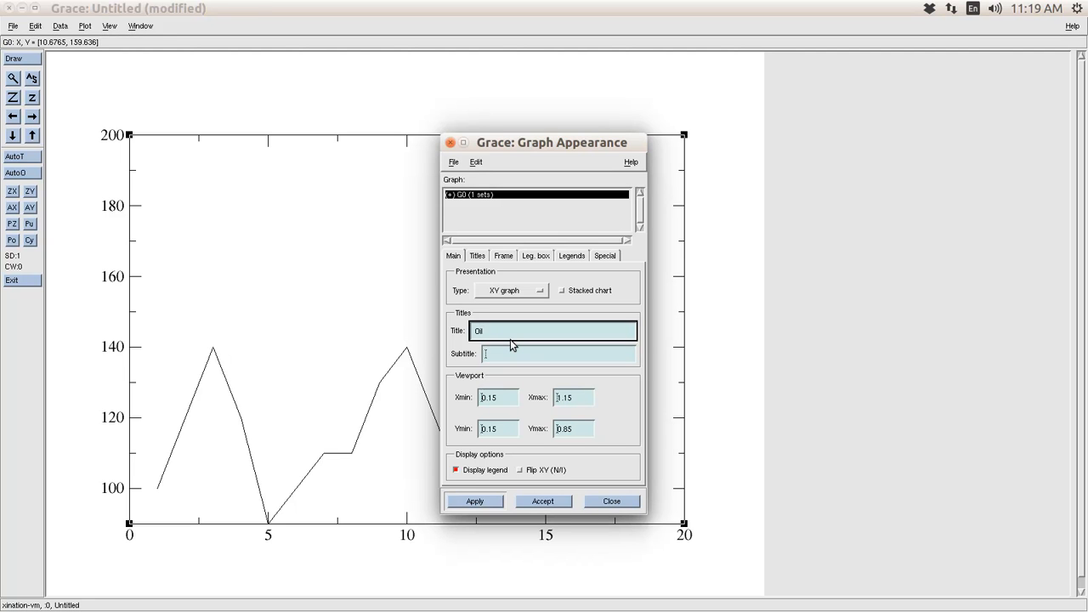
{"action": "type", "text": " Price"}
{"action": "left_click", "coordinate": [483, 504]}
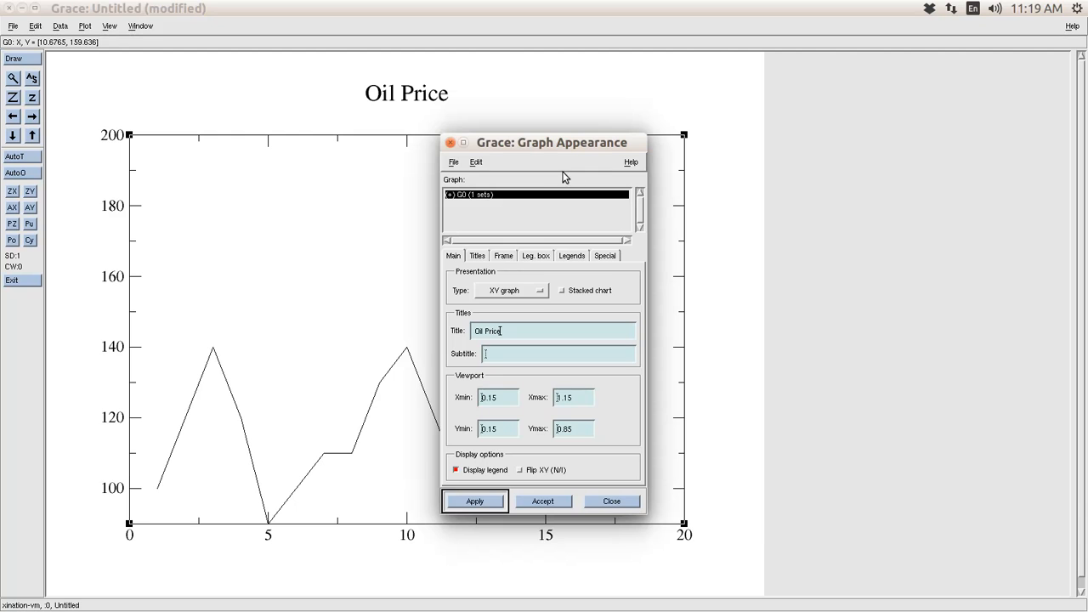
{"action": "left_click_drag", "start_coordinate": [586, 154], "coordinate": [870, 192]}
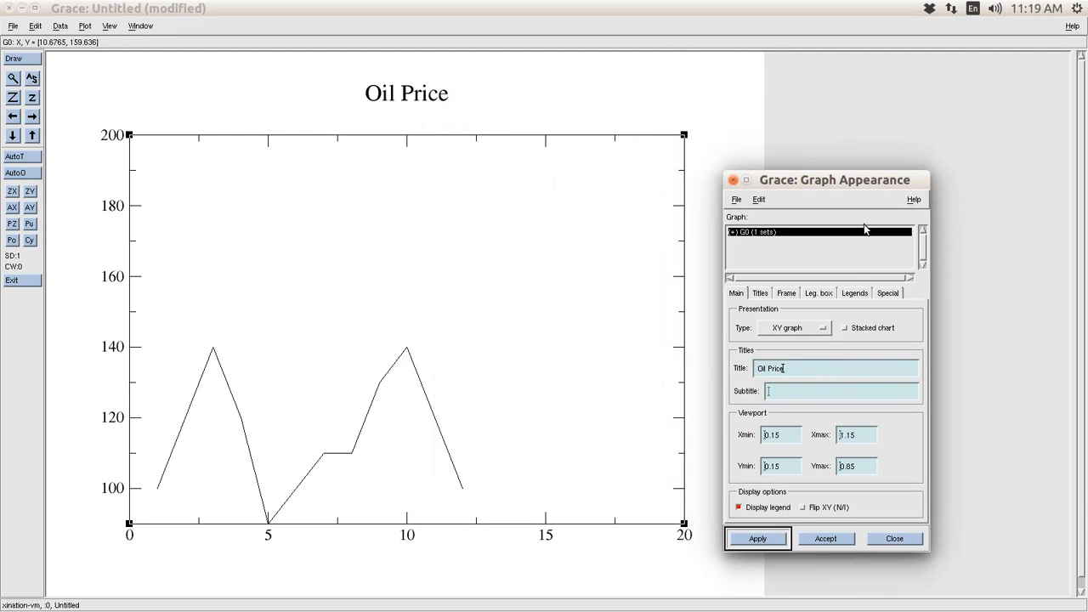
{"action": "left_click", "coordinate": [759, 294]}
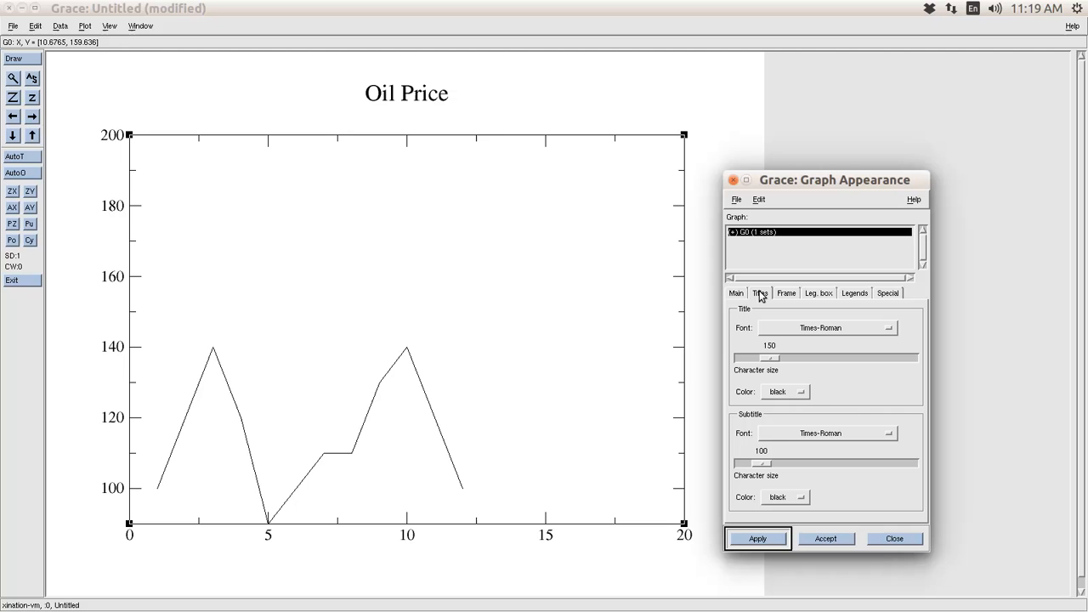
- Set the Oil Price title font to Helvetica-Bold at character size 197
{"action": "left_click", "coordinate": [823, 334]}
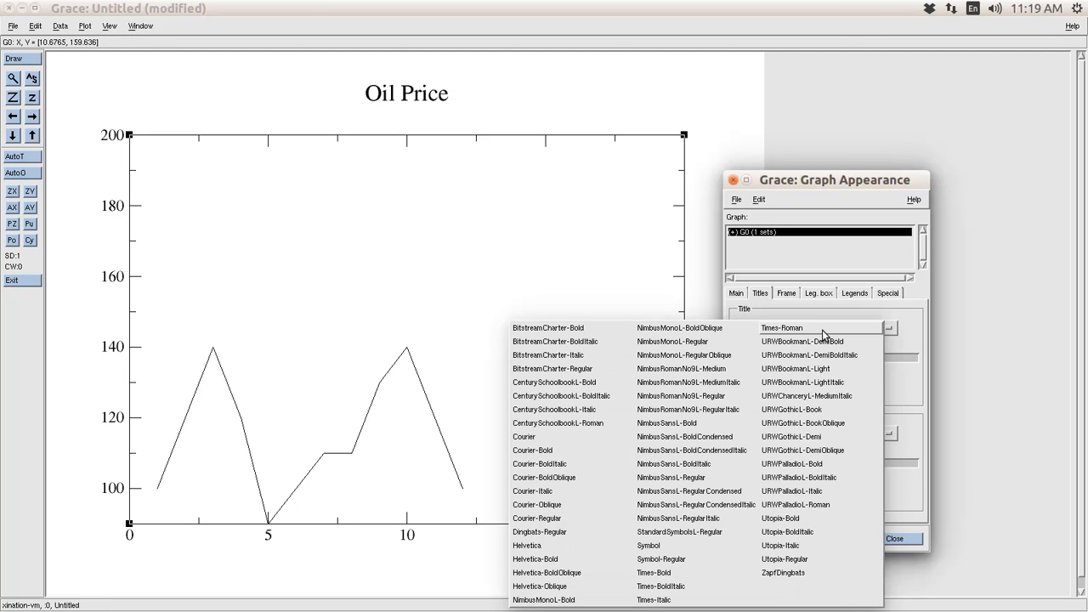
{"action": "left_click", "coordinate": [588, 559]}
{"action": "left_click", "coordinate": [757, 539]}
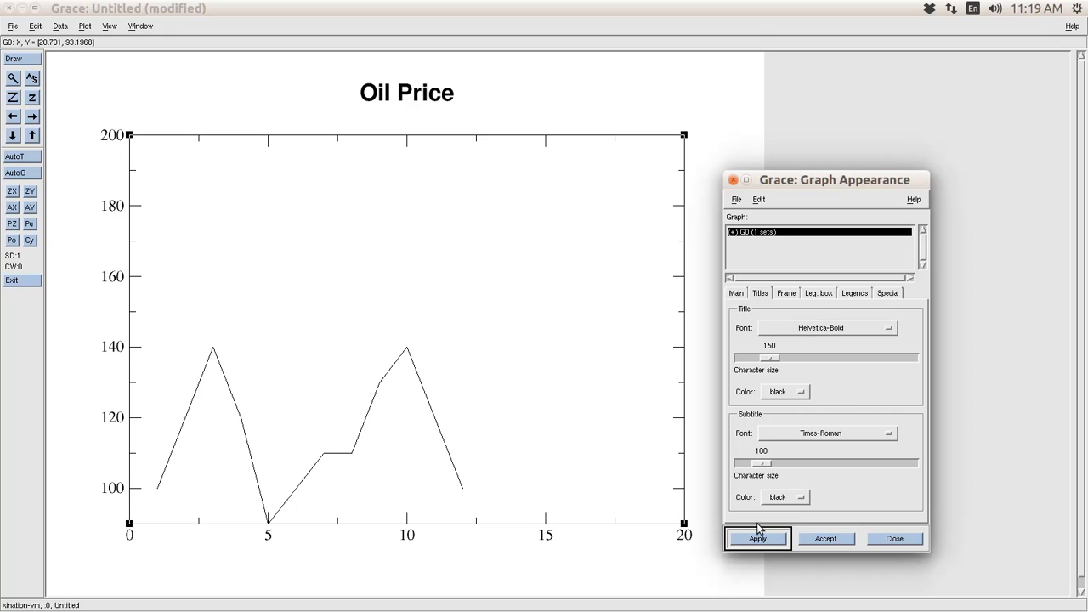
{"action": "left_click_drag", "start_coordinate": [774, 358], "coordinate": [784, 360]}
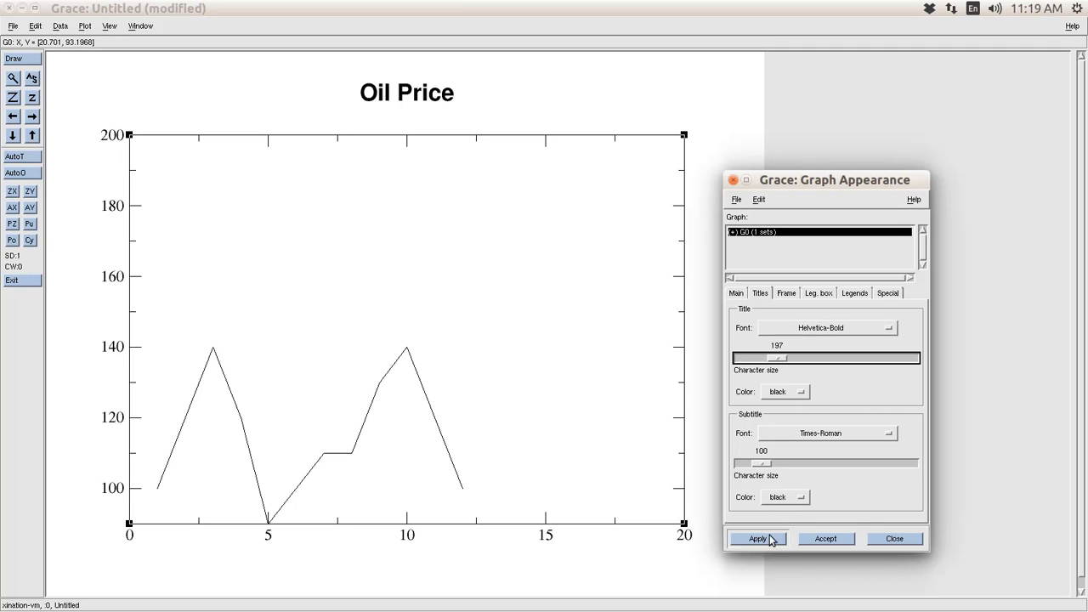
{"action": "left_click", "coordinate": [769, 539]}
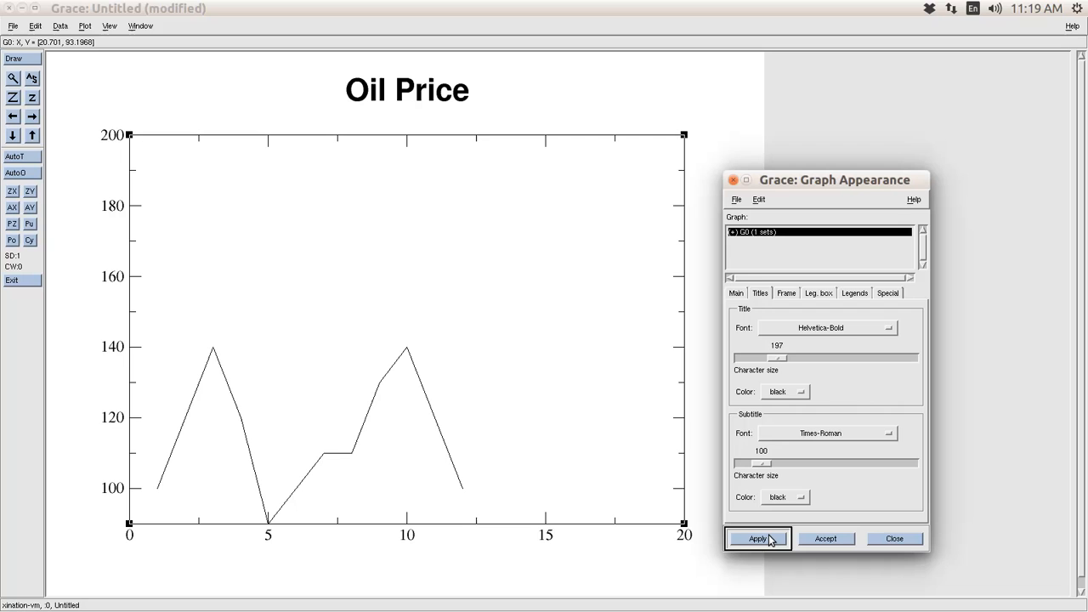
{"action": "left_click", "coordinate": [787, 293]}
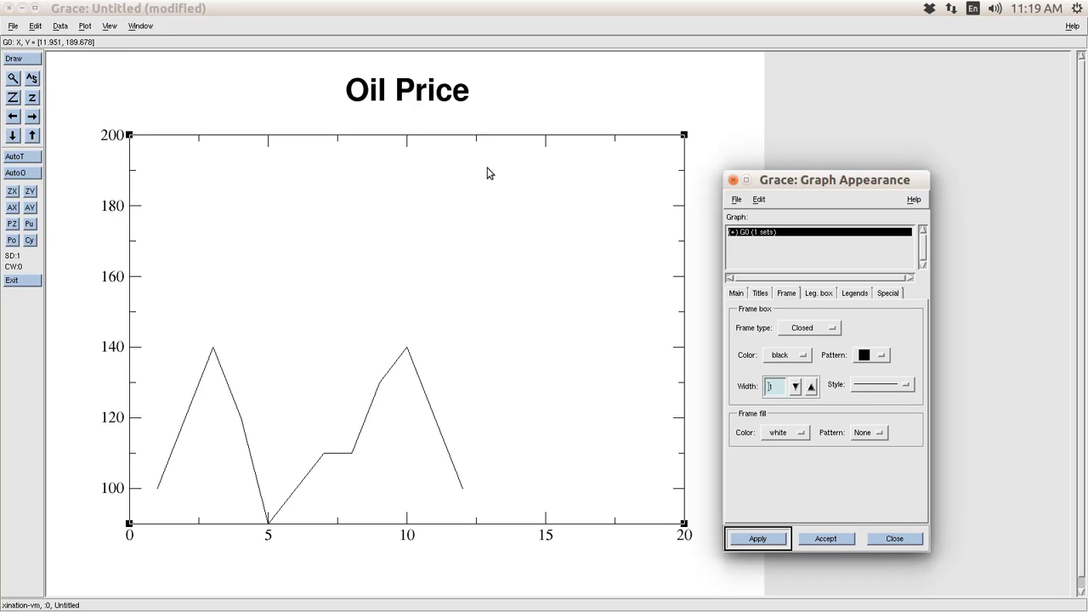
- Set the graph's frame box line pattern to None and apply it
{"action": "left_click", "coordinate": [874, 362]}
{"action": "left_click", "coordinate": [863, 334]}
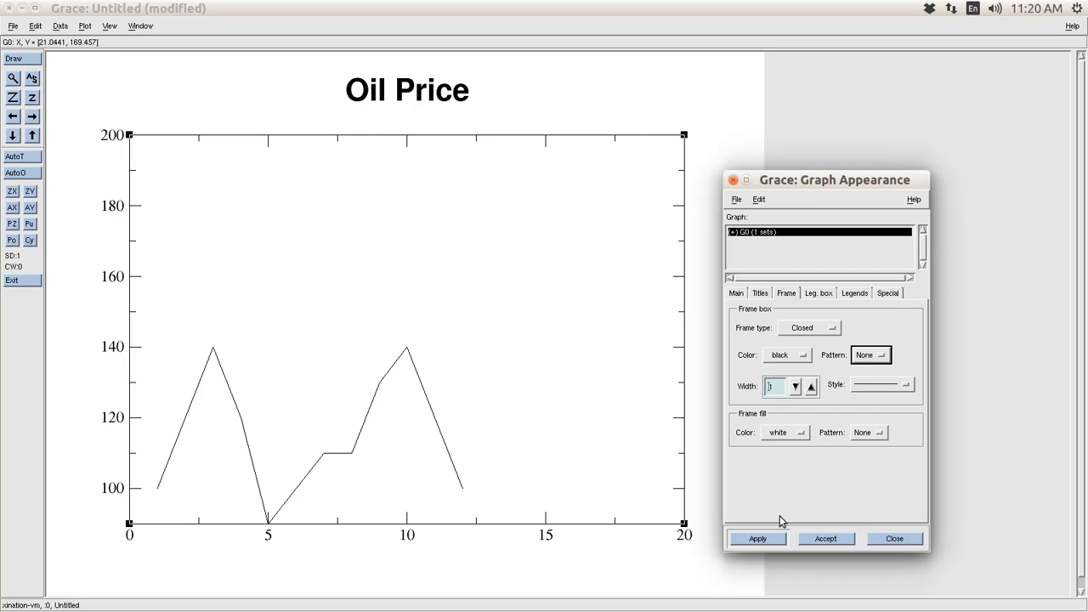
{"action": "left_click", "coordinate": [771, 542]}
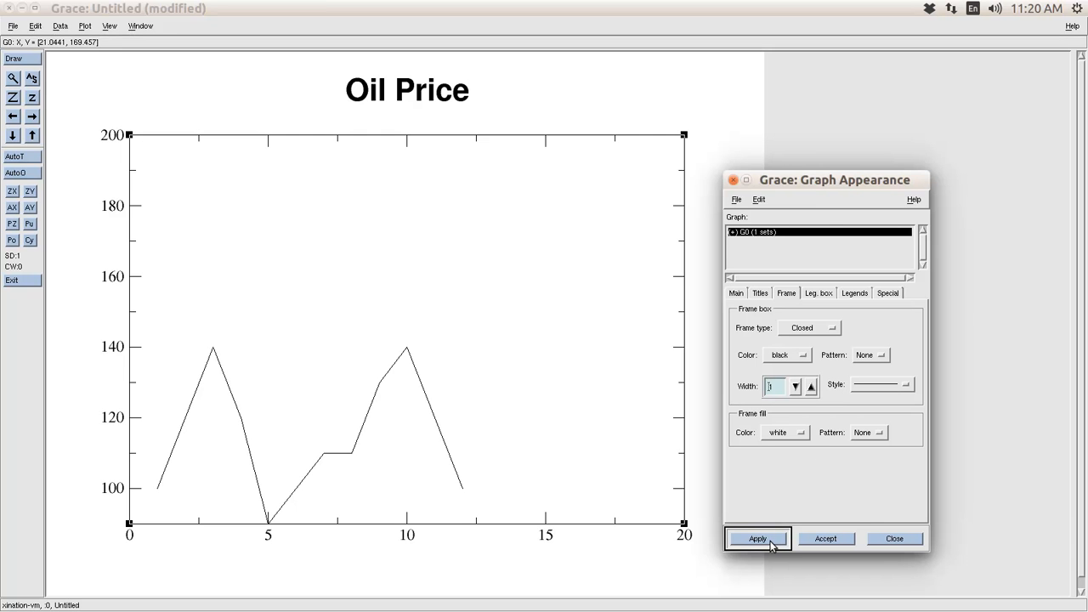
{"action": "left_click_drag", "start_coordinate": [802, 178], "coordinate": [938, 119]}
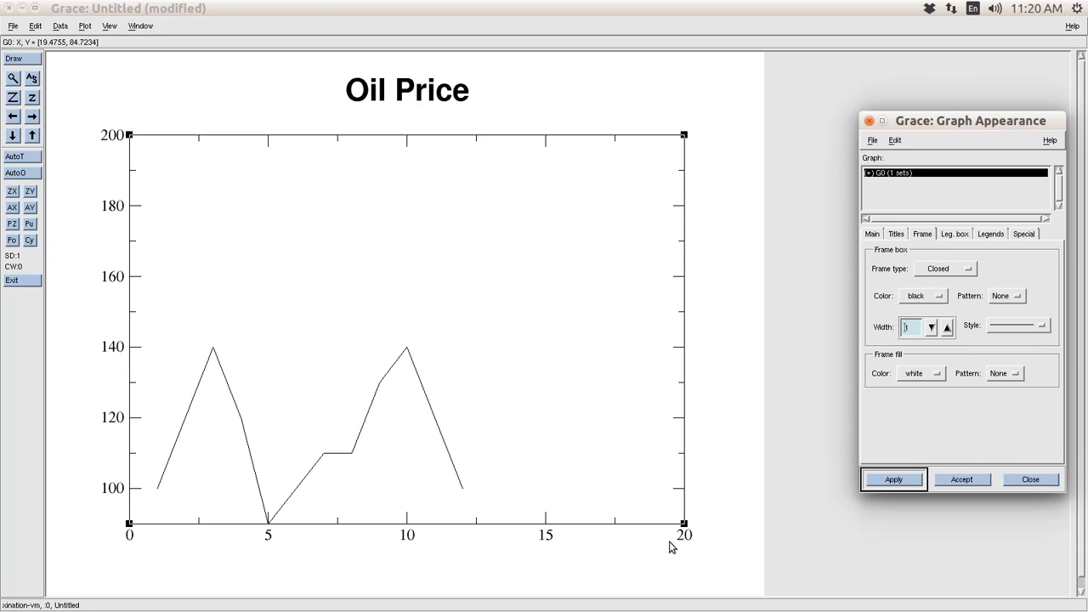
{"action": "left_click", "coordinate": [85, 27]}
{"action": "left_click", "coordinate": [109, 90]}
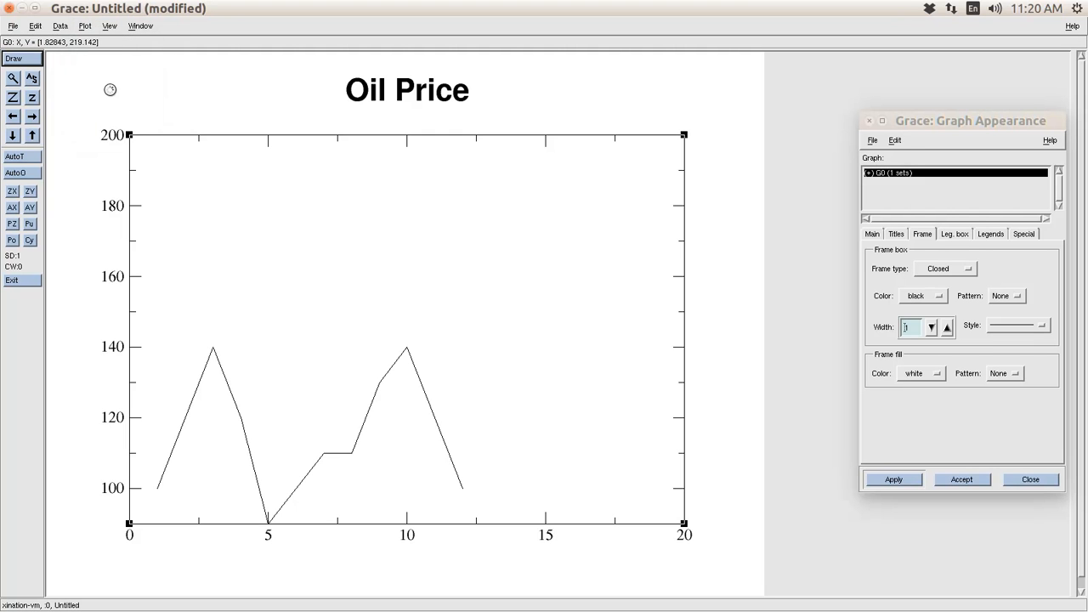
- Draw the x-axis tick marks on the normal (bottom) side only
{"action": "left_click_drag", "start_coordinate": [570, 105], "coordinate": [751, 92]}
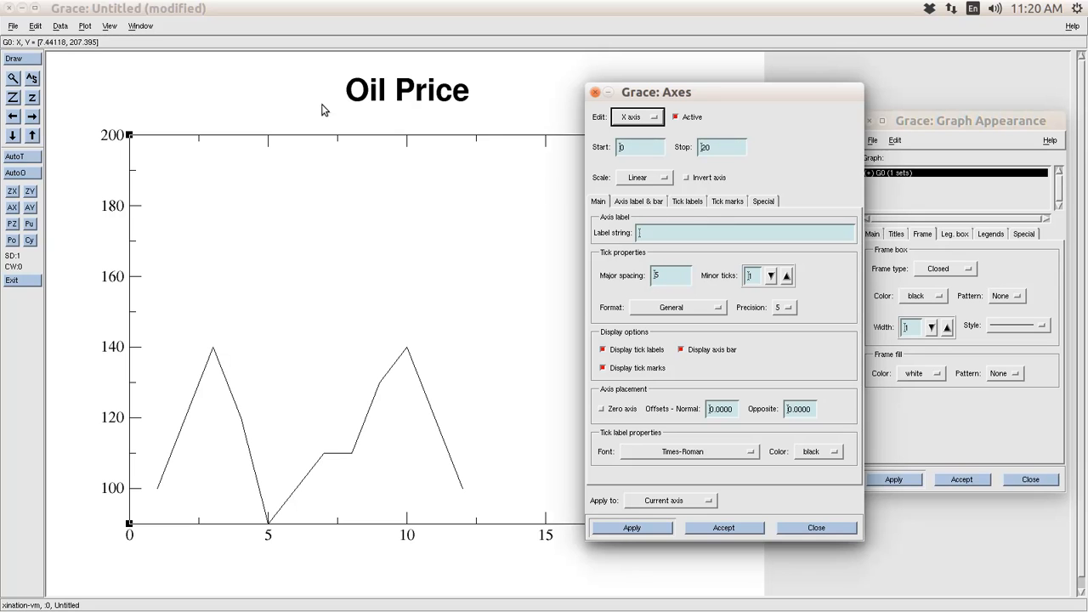
{"action": "left_click", "coordinate": [730, 204]}
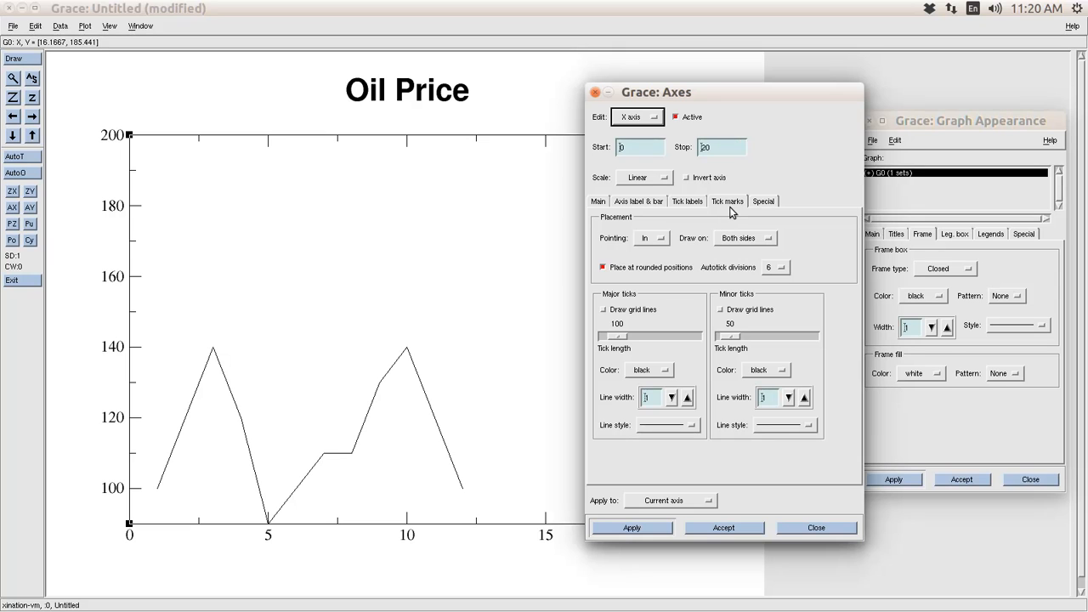
{"action": "left_click", "coordinate": [748, 243]}
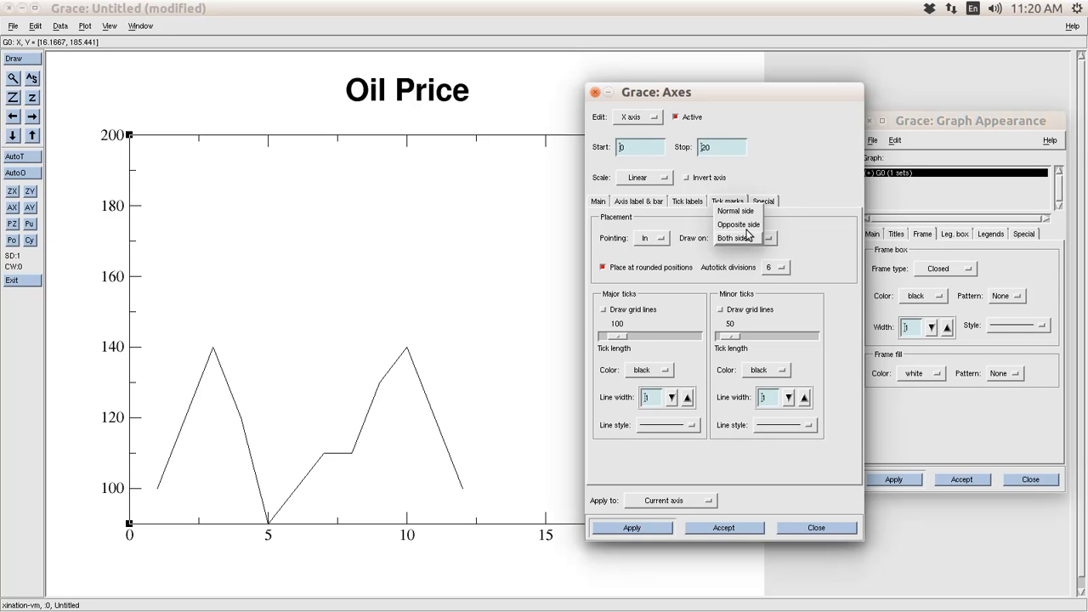
{"action": "left_click", "coordinate": [733, 211]}
{"action": "left_click", "coordinate": [651, 527]}
- Try a solid black frame line, then set the frame pattern back to None
{"action": "left_click_drag", "start_coordinate": [649, 93], "coordinate": [537, 219]}
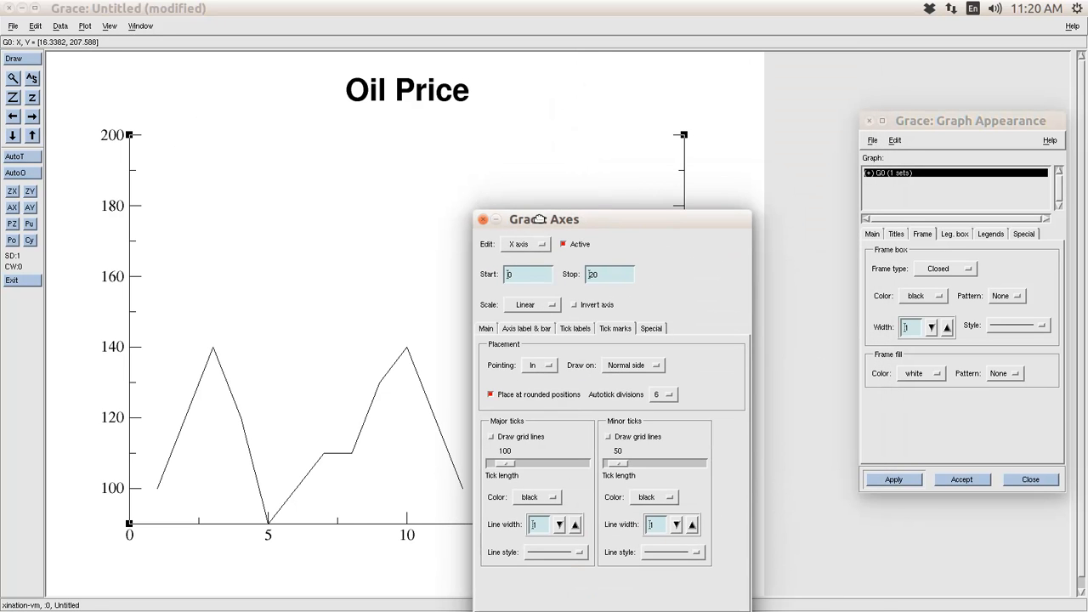
{"action": "left_click", "coordinate": [1003, 299]}
{"action": "left_click", "coordinate": [1004, 314]}
{"action": "left_click", "coordinate": [915, 481]}
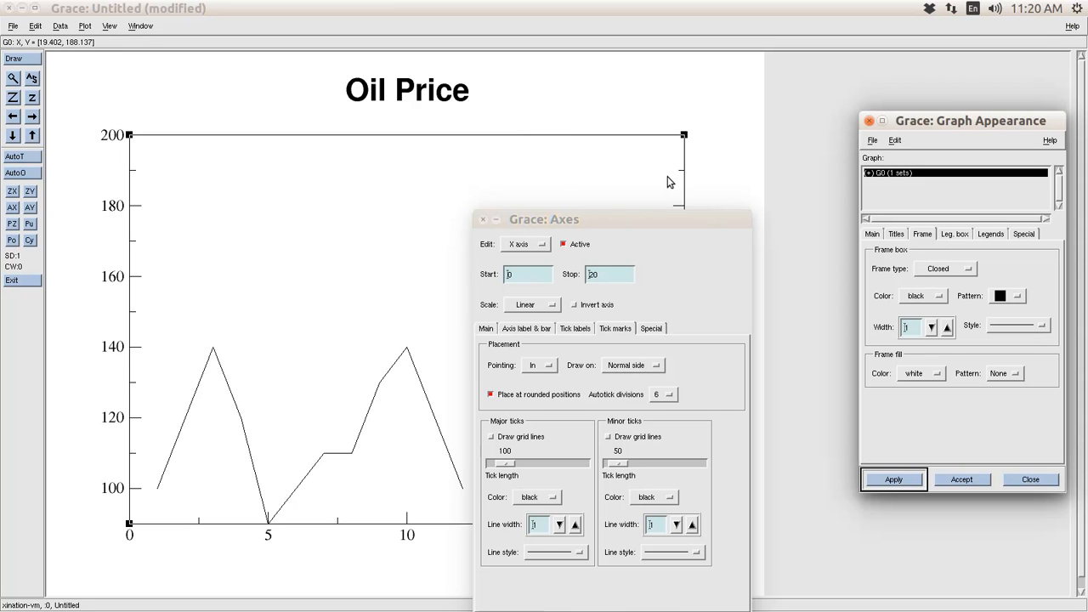
{"action": "left_click_drag", "start_coordinate": [683, 214], "coordinate": [697, 126]}
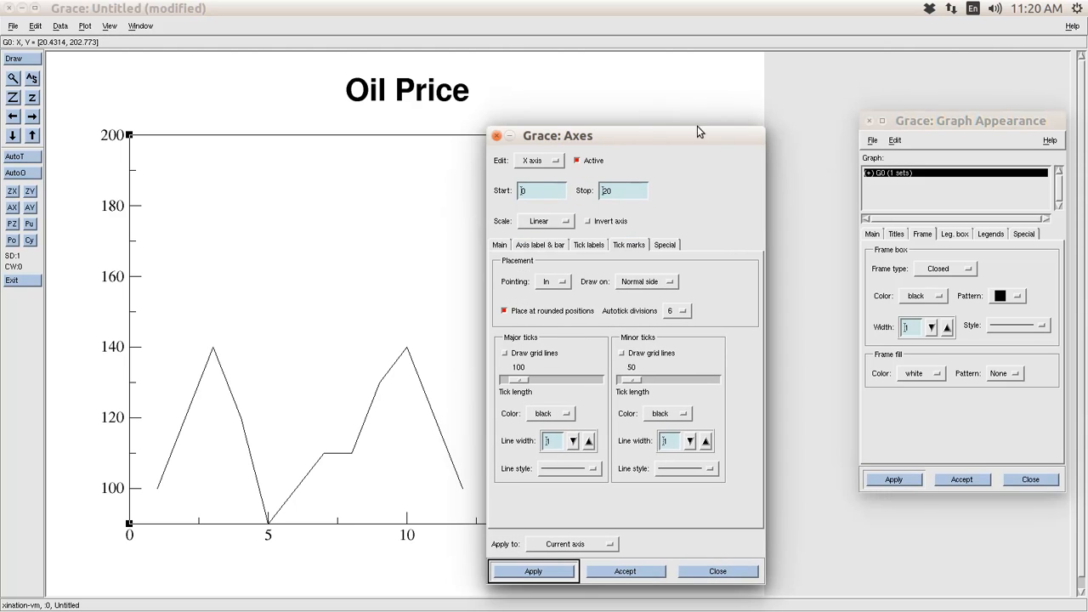
{"action": "left_click", "coordinate": [1015, 297]}
{"action": "left_click", "coordinate": [1005, 287]}
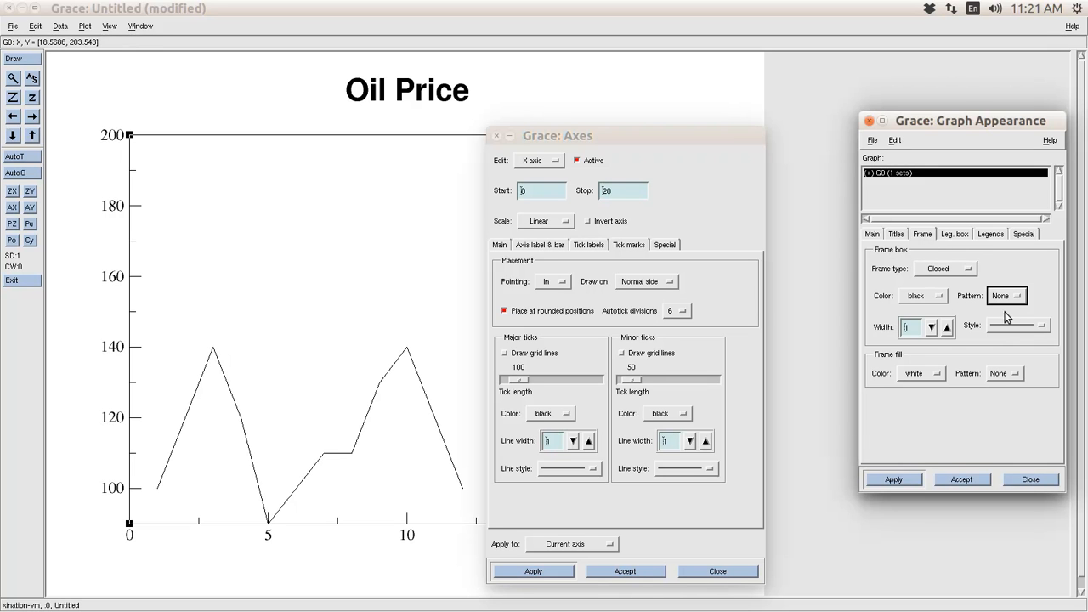
{"action": "left_click", "coordinate": [894, 480]}
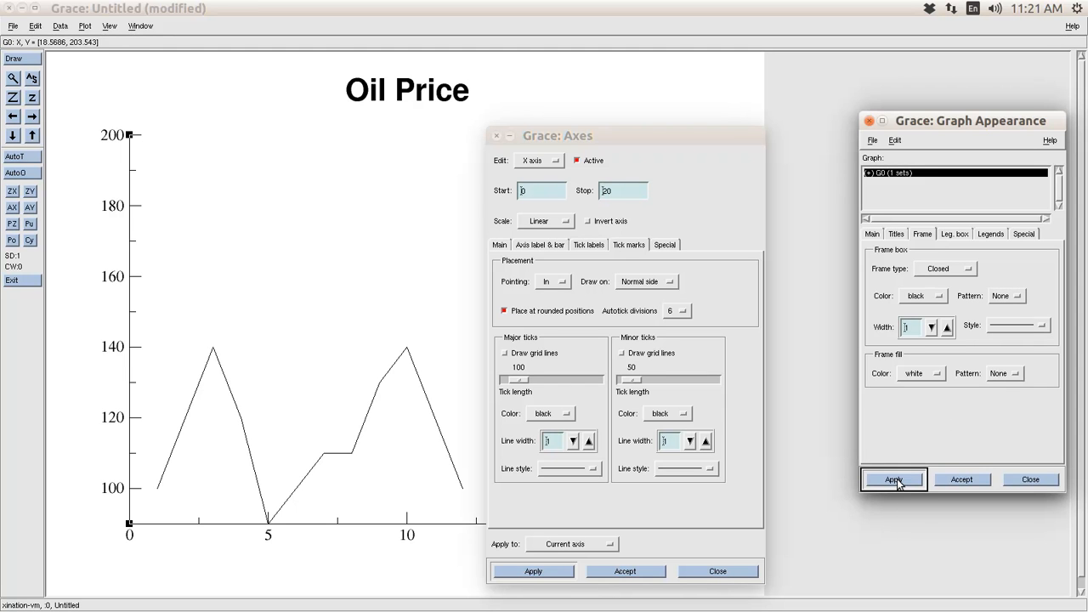
{"action": "left_click_drag", "start_coordinate": [675, 140], "coordinate": [761, 222]}
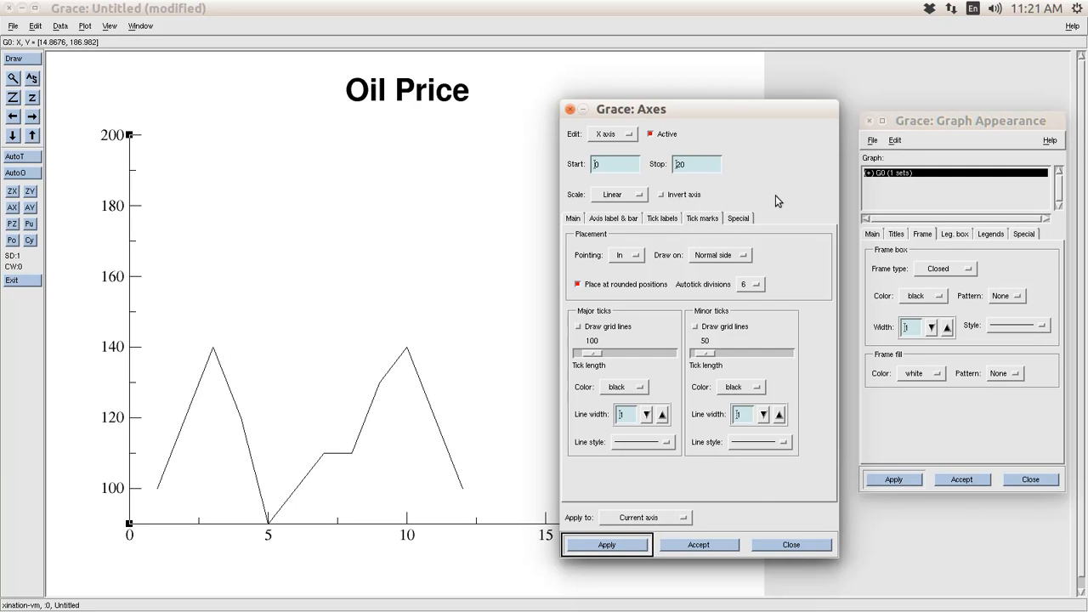
- Switch to the Y axis and draw its tick marks on the normal side only
{"action": "left_click", "coordinate": [619, 134]}
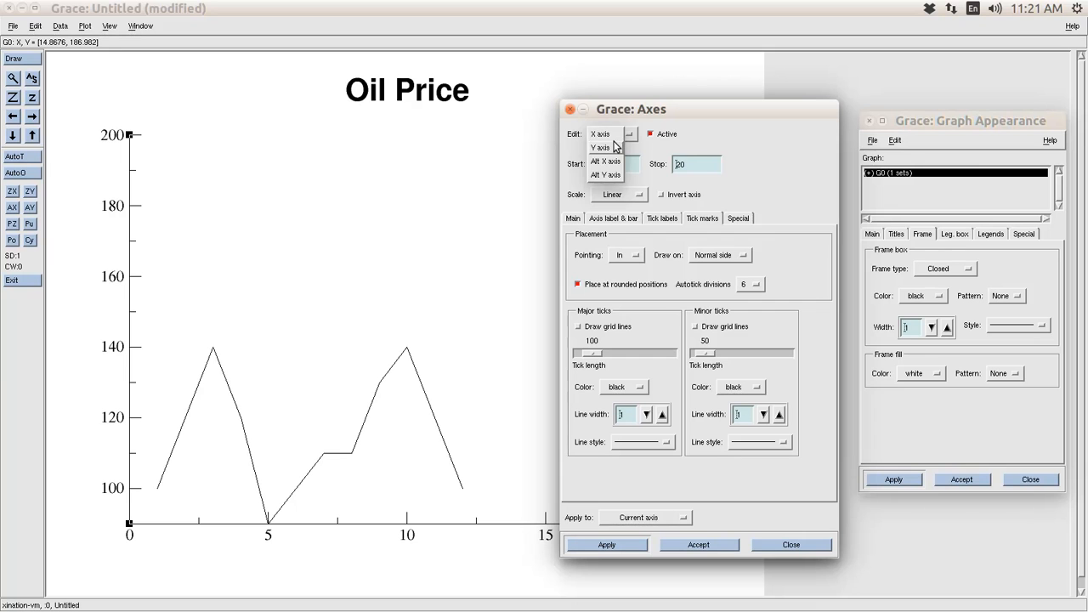
{"action": "left_click", "coordinate": [605, 150]}
{"action": "left_click_drag", "start_coordinate": [705, 104], "coordinate": [433, 53]}
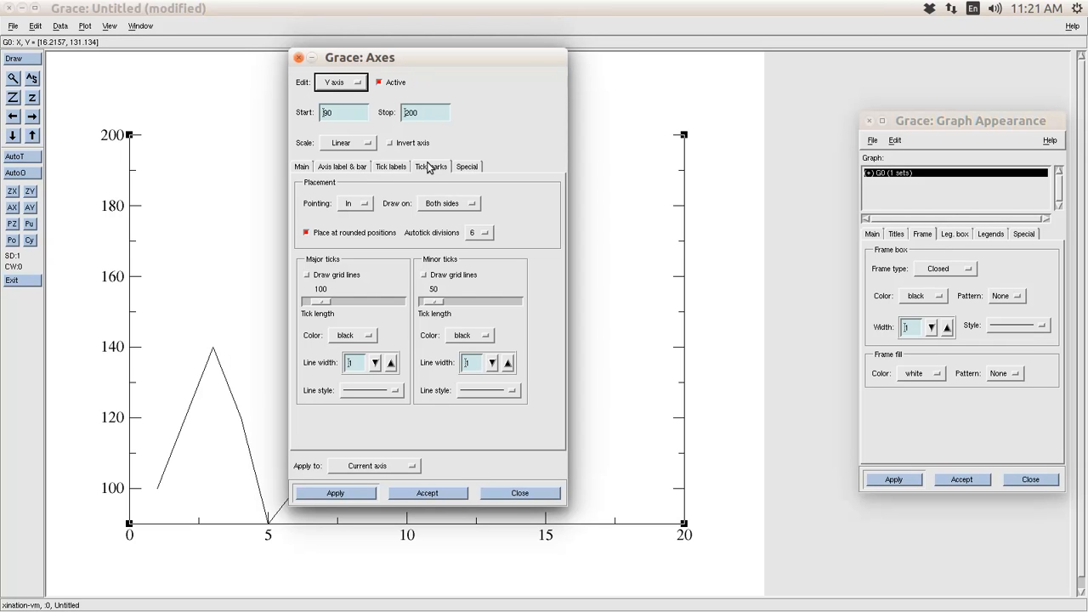
{"action": "left_click", "coordinate": [450, 204]}
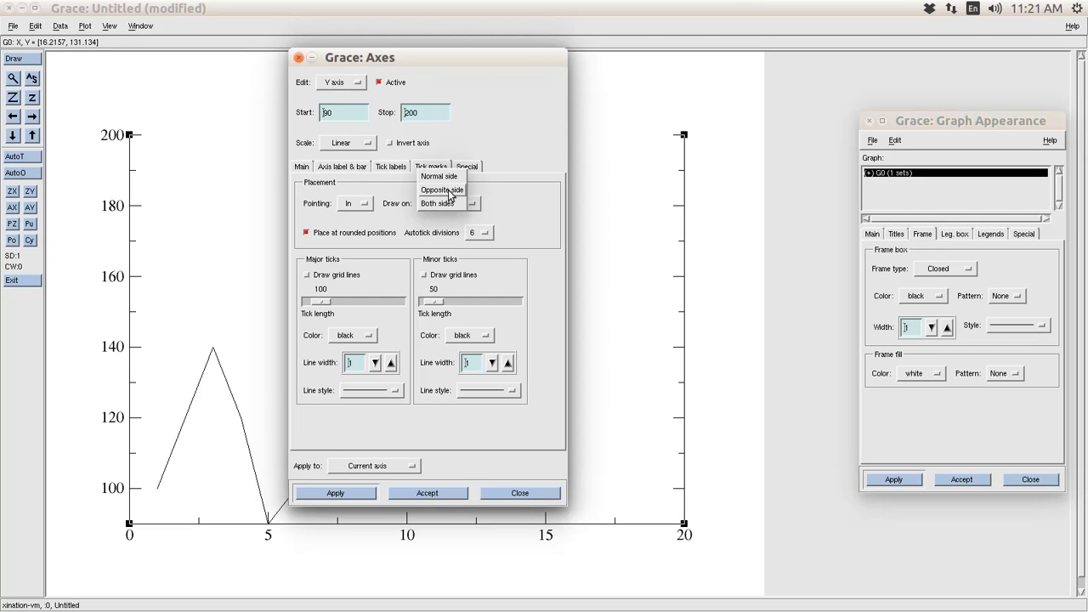
{"action": "left_click", "coordinate": [445, 177]}
{"action": "left_click", "coordinate": [356, 493]}
{"action": "left_click_drag", "start_coordinate": [470, 59], "coordinate": [791, 77]}
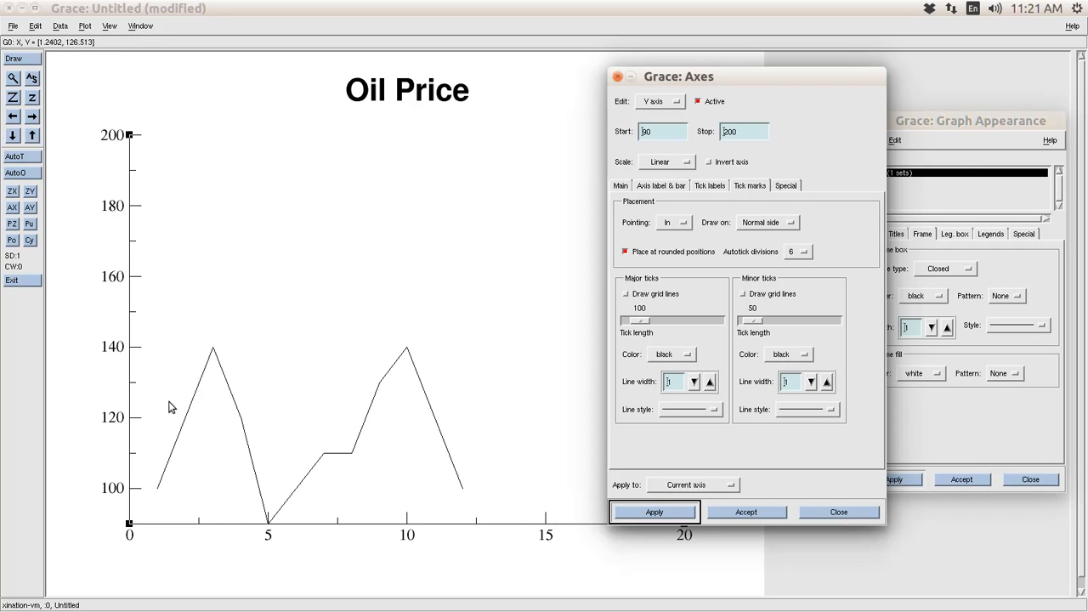
{"action": "left_click", "coordinate": [656, 138]}
- Set the y-axis range to start at 80 and stop at 160
{"action": "left_click_drag", "start_coordinate": [656, 138], "coordinate": [636, 134]}
{"action": "type", "text": "80"}
{"action": "left_click", "coordinate": [720, 129]}
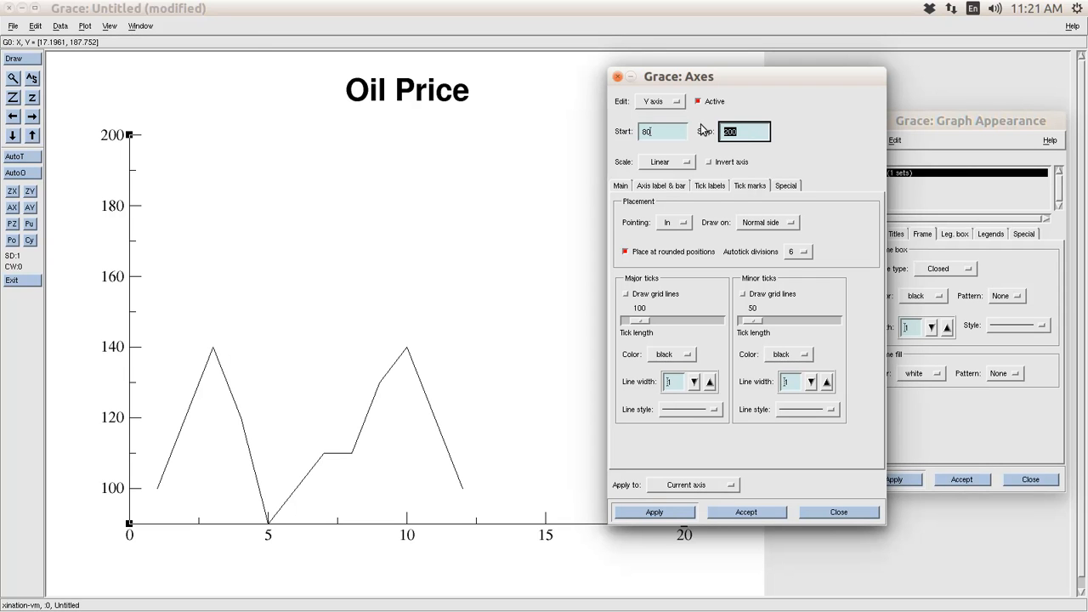
{"action": "type", "text": "160"}
{"action": "left_click", "coordinate": [653, 513]}
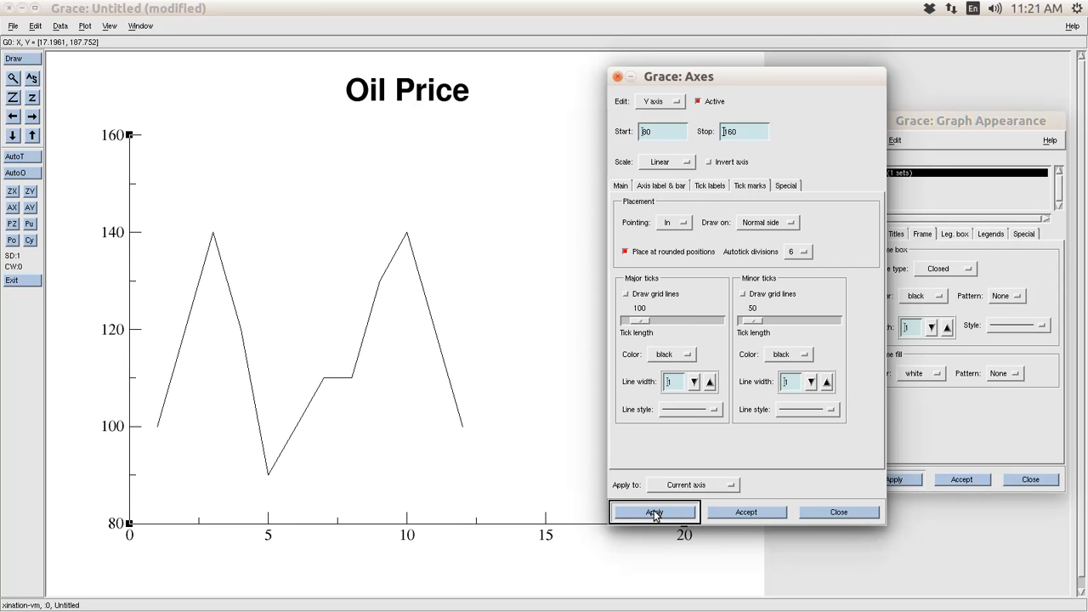
- Switch to the X axis and change its stop value from 20 to 13
{"action": "left_click_drag", "start_coordinate": [772, 76], "coordinate": [843, 78]}
{"action": "left_click", "coordinate": [750, 104]}
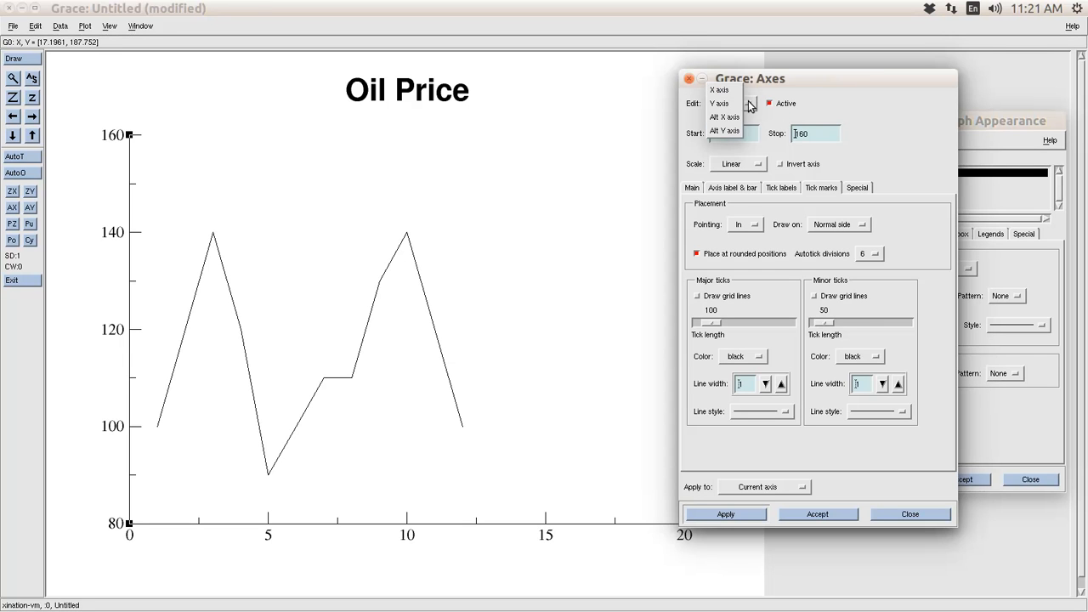
{"action": "left_click", "coordinate": [733, 93]}
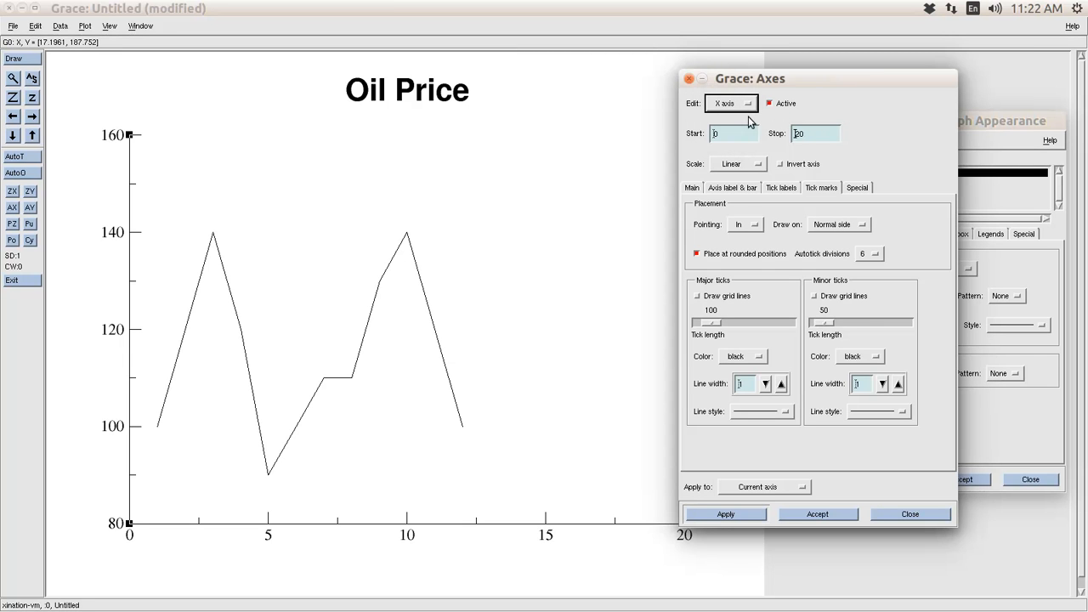
{"action": "left_click", "coordinate": [805, 138]}
{"action": "double_click", "coordinate": [804, 136]}
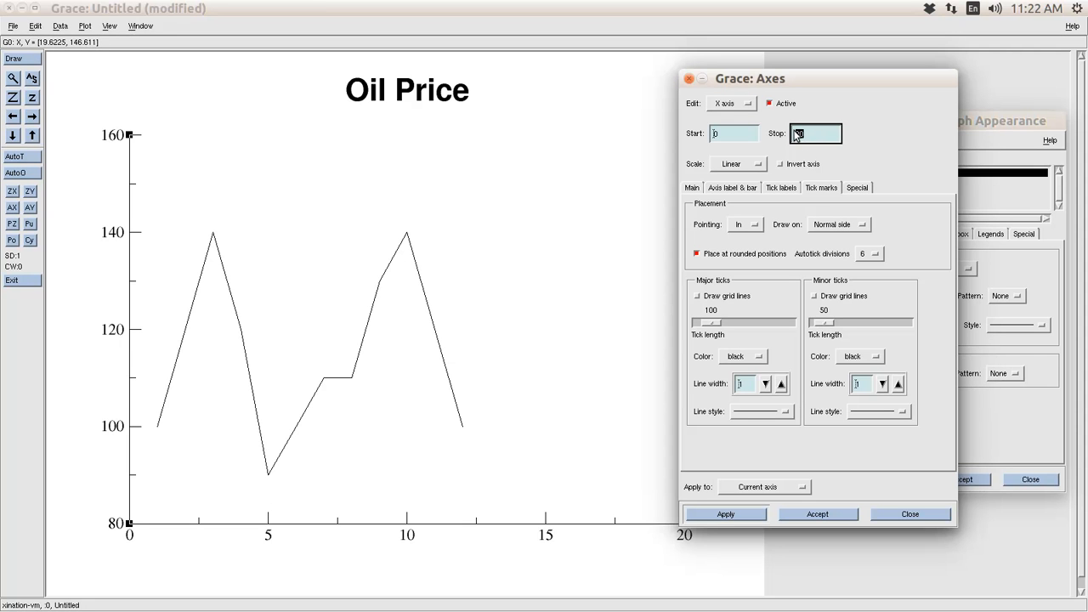
{"action": "type", "text": "13"}
{"action": "left_click", "coordinate": [726, 514]}
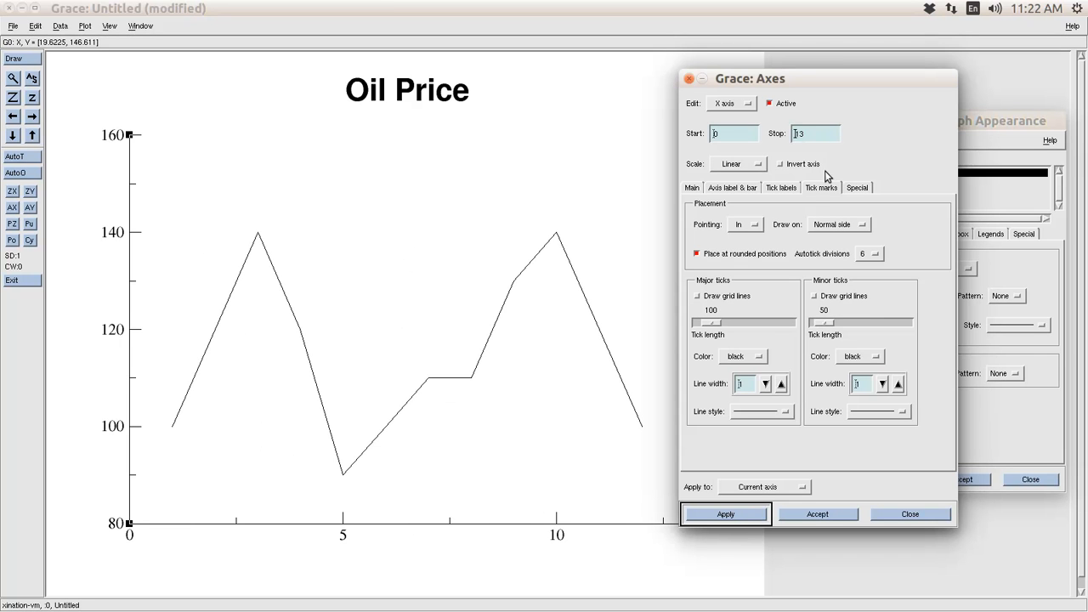
{"action": "left_click", "coordinate": [693, 190]}
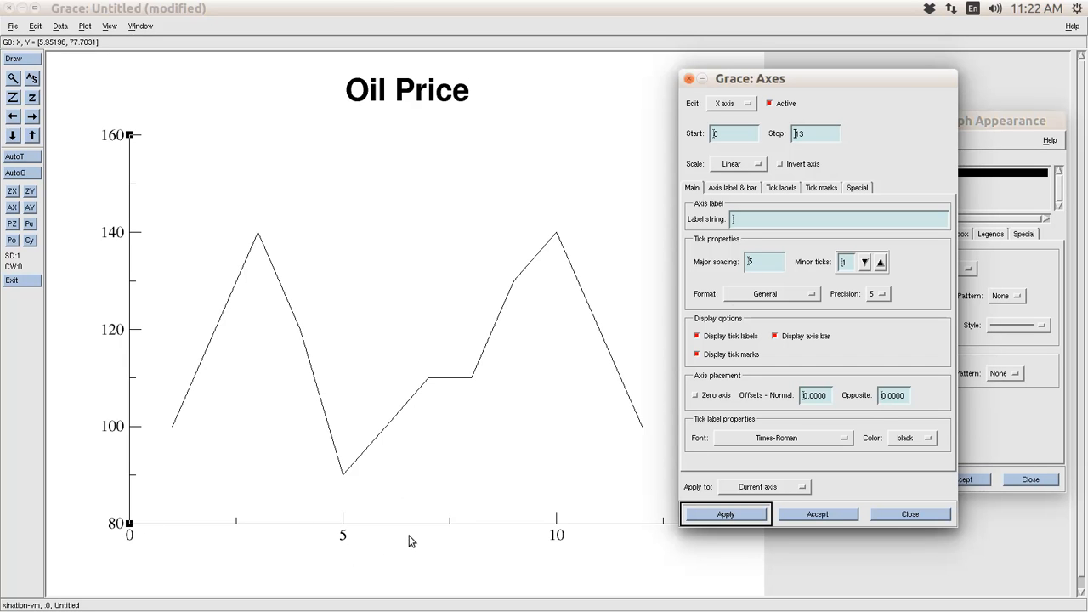
- Give the x axis a major tick spacing of 1 with no minor ticks
{"action": "double_click", "coordinate": [759, 265]}
{"action": "type", "text": "1"}
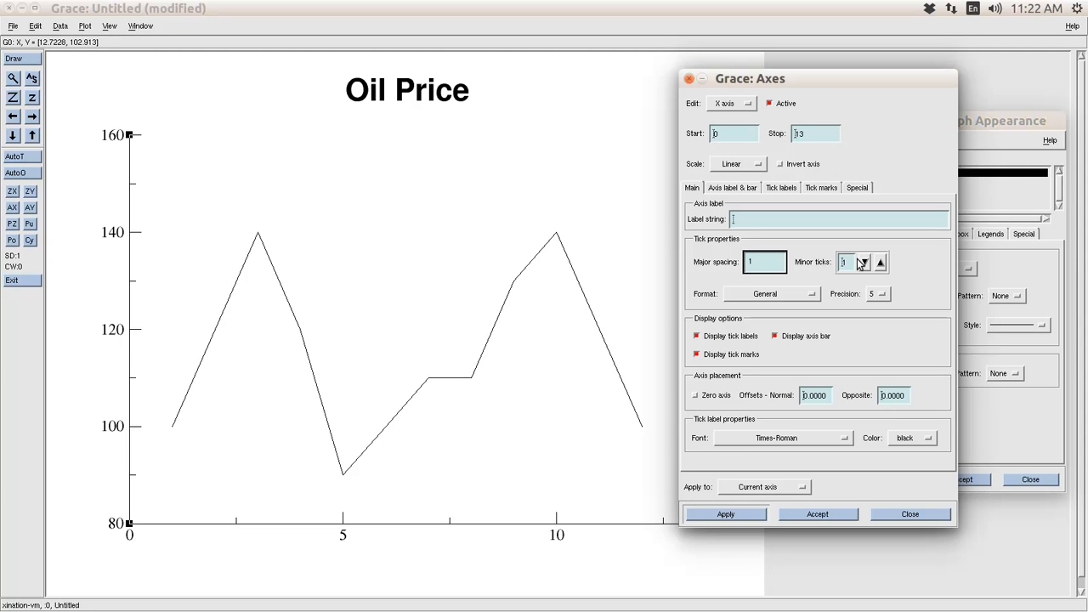
{"action": "left_click", "coordinate": [863, 264]}
{"action": "left_click", "coordinate": [747, 517]}
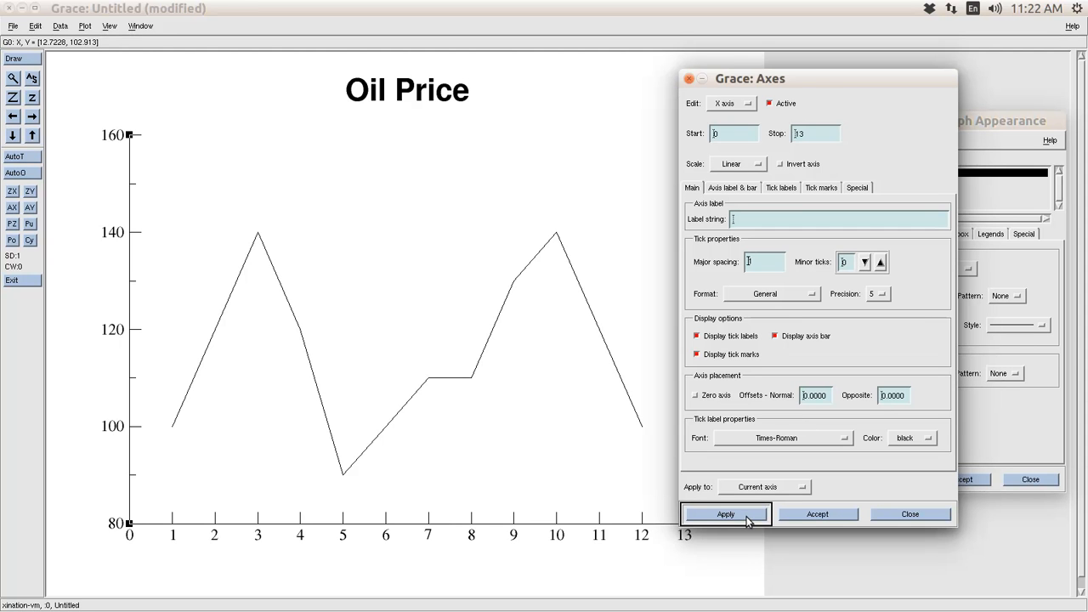
{"action": "left_click_drag", "start_coordinate": [816, 79], "coordinate": [906, 78]}
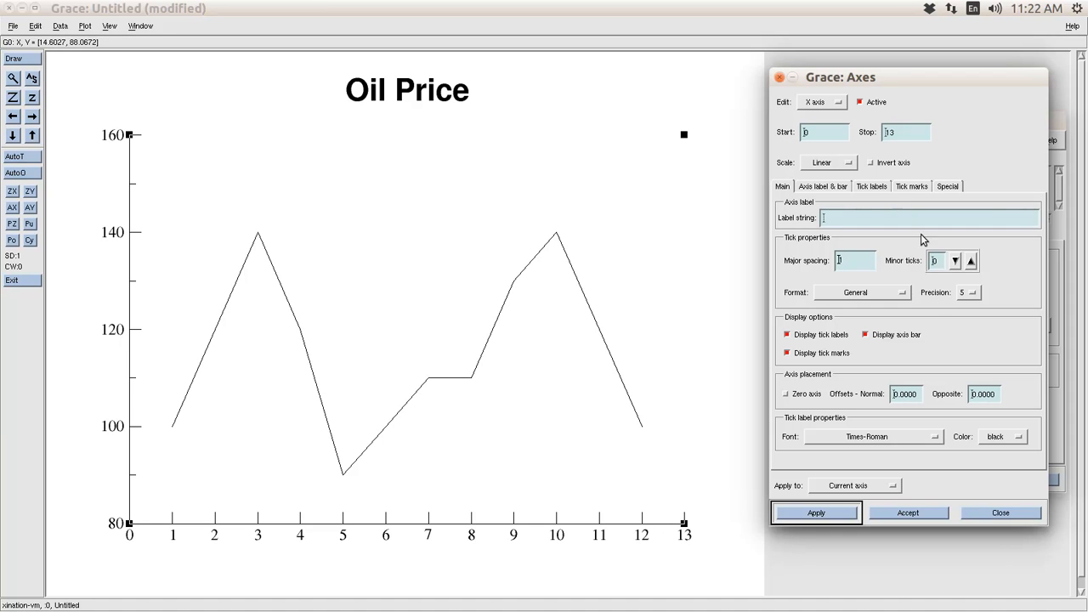
- Limit the x-axis tick labels to a specified start of 1 and stop of 12
{"action": "left_click", "coordinate": [873, 187]}
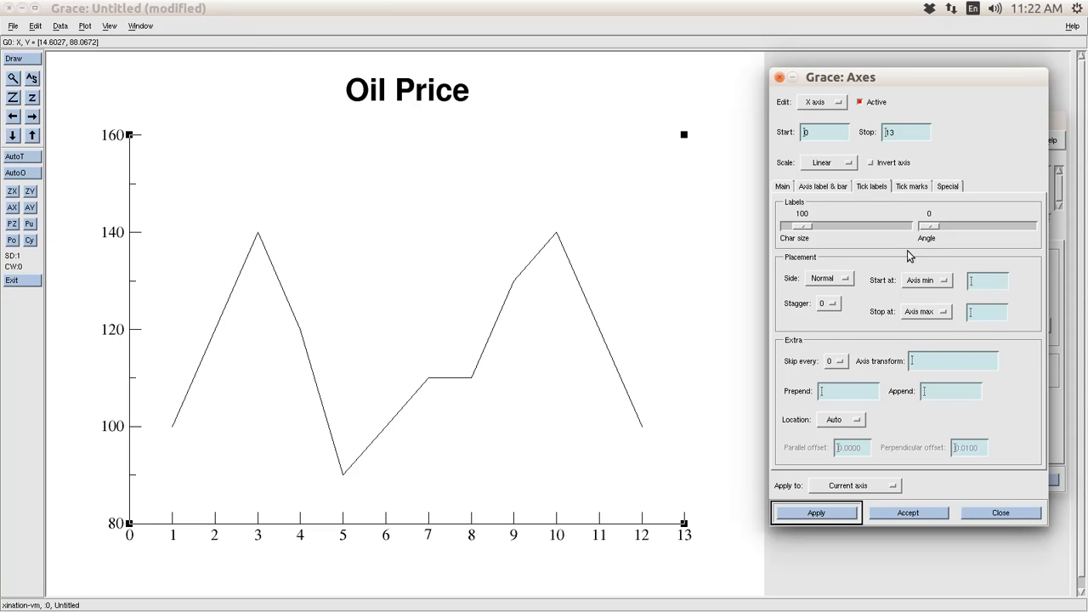
{"action": "left_click", "coordinate": [936, 316]}
{"action": "left_click", "coordinate": [925, 328]}
{"action": "left_click", "coordinate": [980, 315]}
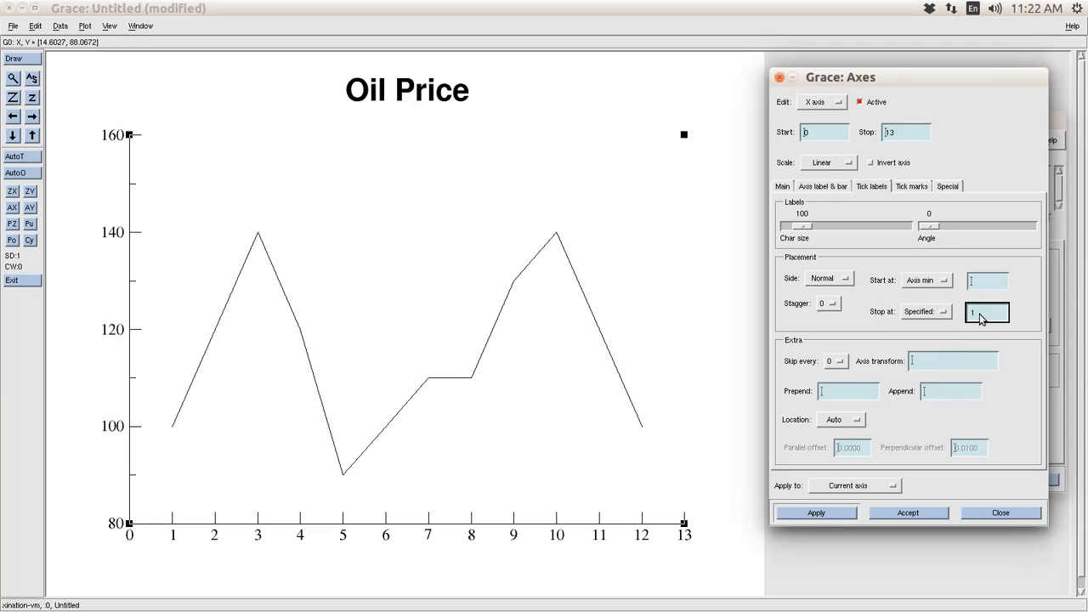
{"action": "left_click", "coordinate": [844, 515]}
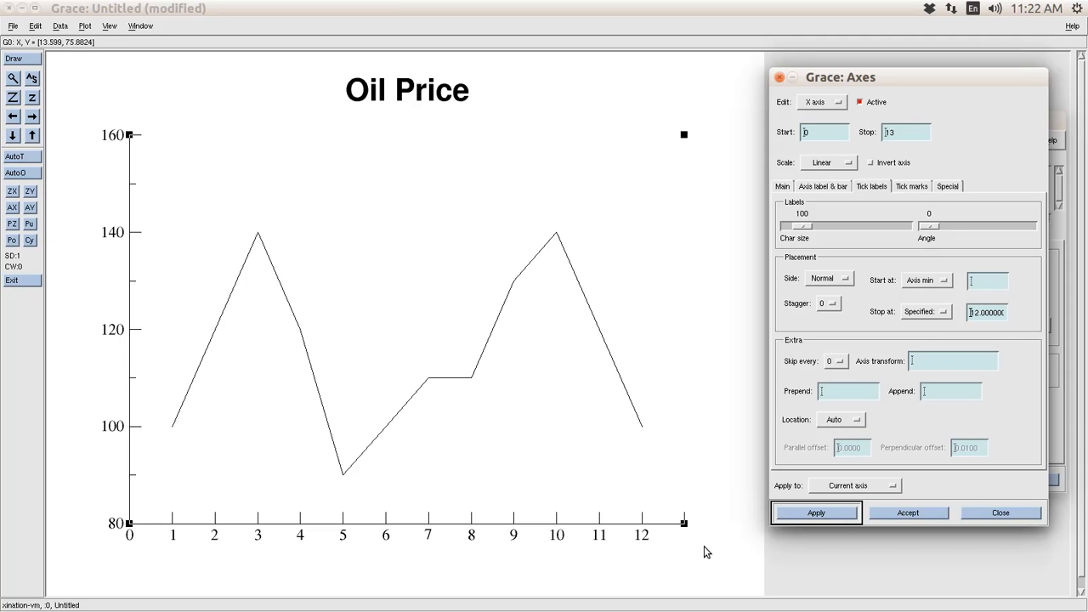
{"action": "left_click", "coordinate": [943, 283]}
{"action": "left_click", "coordinate": [948, 297]}
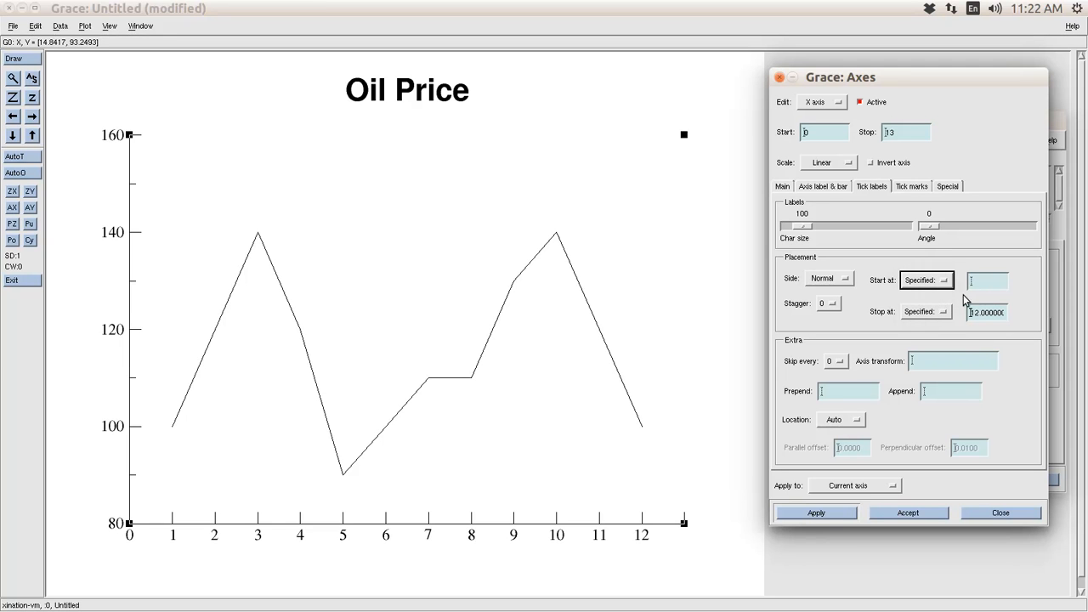
{"action": "left_click", "coordinate": [988, 288]}
{"action": "type", "text": "1"}
{"action": "left_click", "coordinate": [844, 514]}
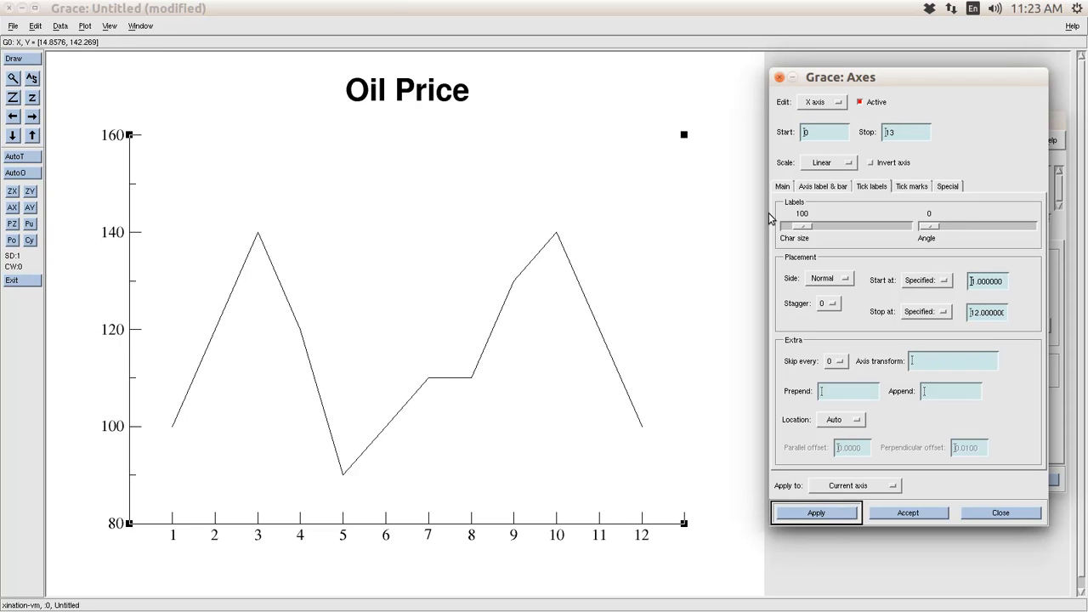
{"action": "left_click", "coordinate": [783, 188]}
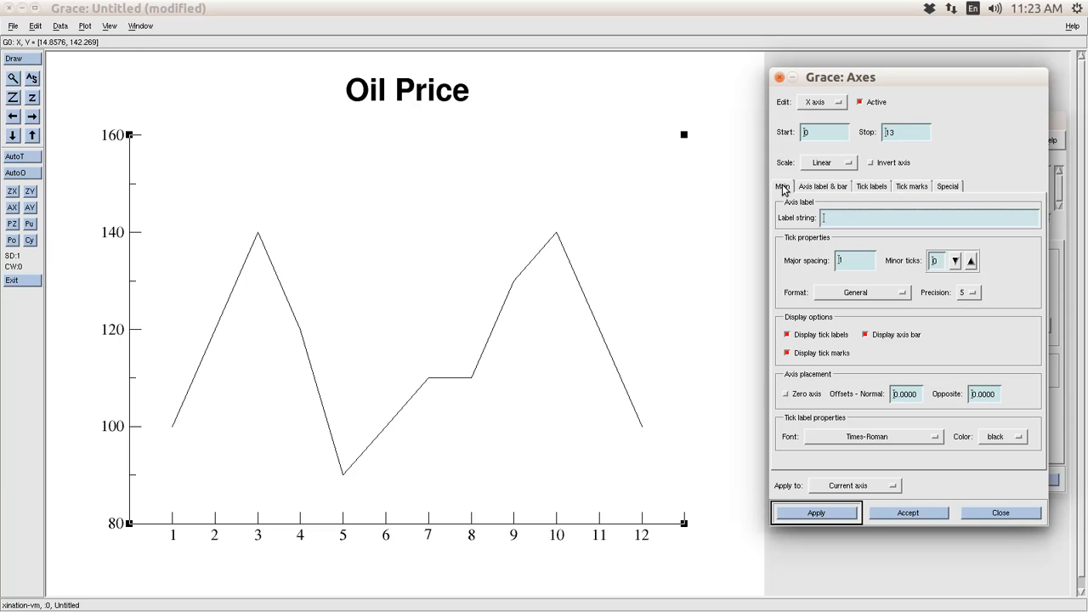
- Label the x axis 'Month' and the y axis 'Price'
{"action": "left_click", "coordinate": [849, 220]}
{"action": "type", "text": "Month"}
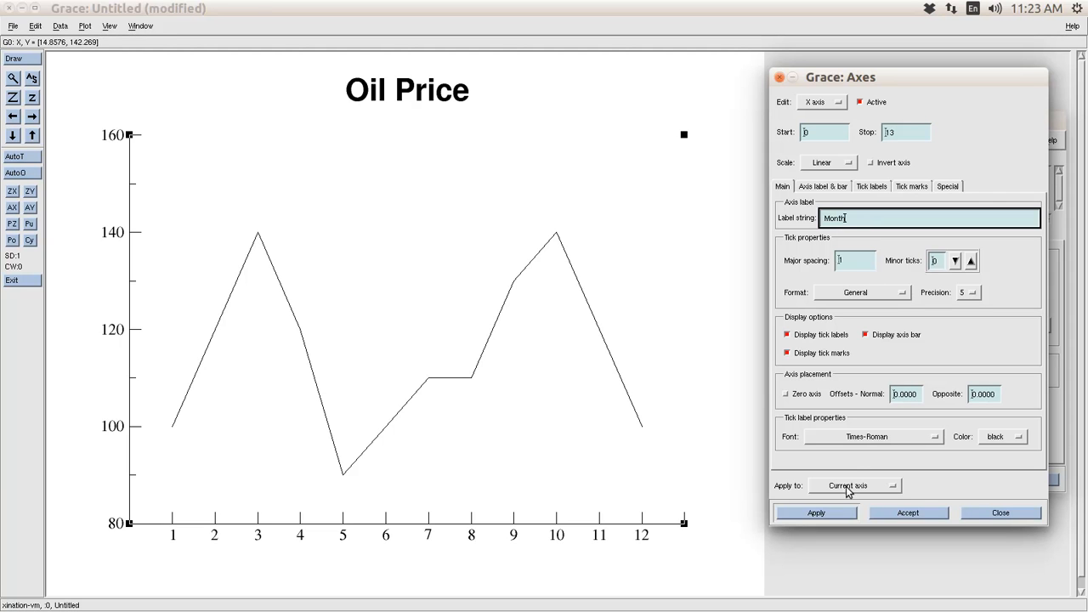
{"action": "left_click", "coordinate": [833, 516]}
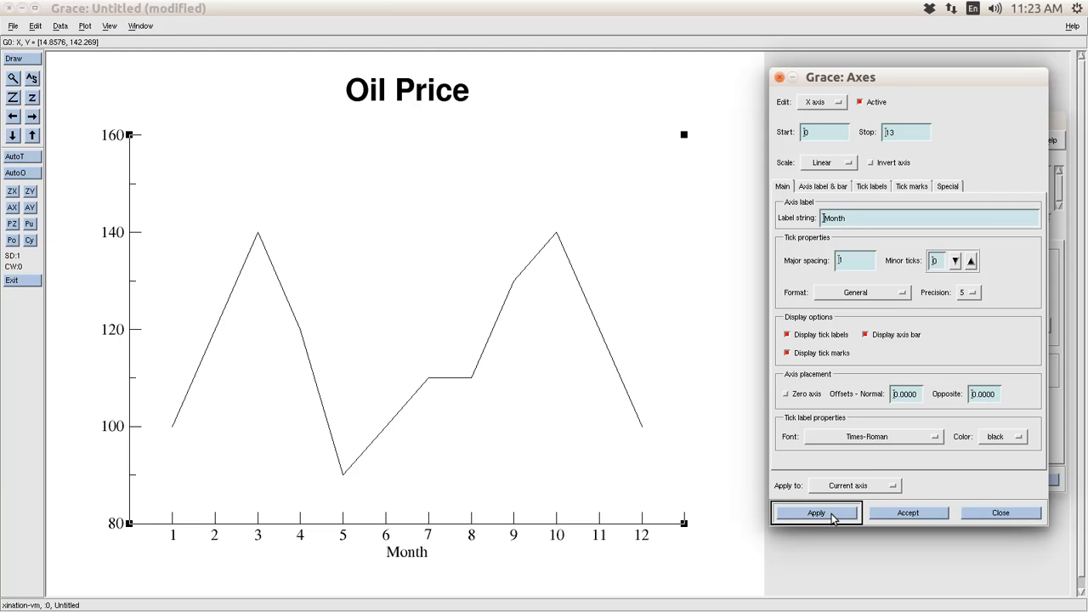
{"action": "left_click", "coordinate": [816, 103]}
{"action": "left_click", "coordinate": [812, 116]}
{"action": "left_click", "coordinate": [857, 225]}
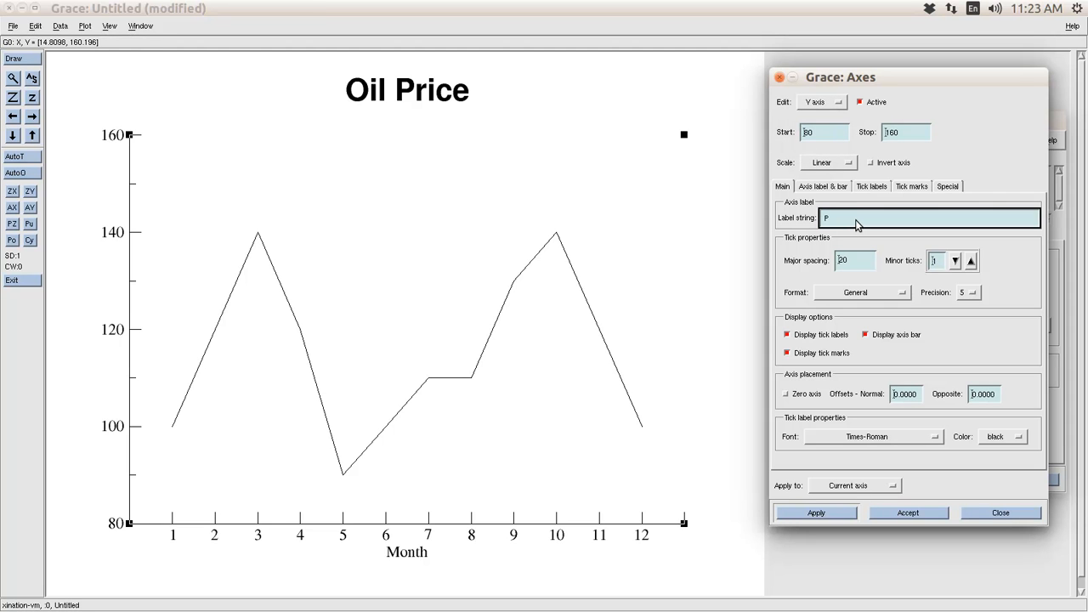
{"action": "type", "text": "Price"}
{"action": "left_click", "coordinate": [835, 516]}
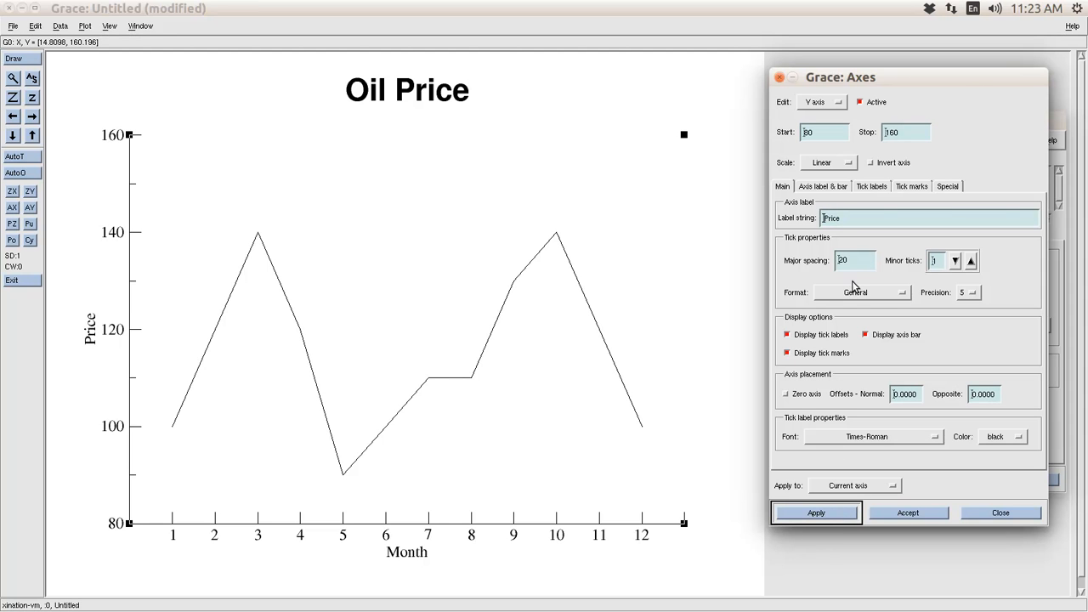
- Close the Axes settings window
{"action": "left_click_drag", "start_coordinate": [953, 83], "coordinate": [864, 115]}
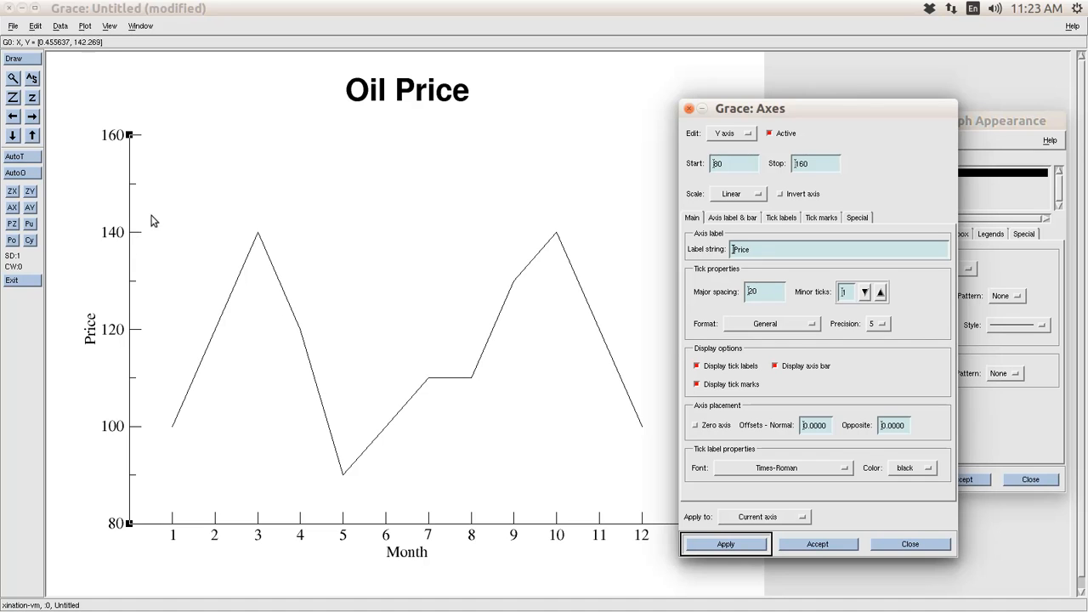
{"action": "left_click", "coordinate": [129, 239]}
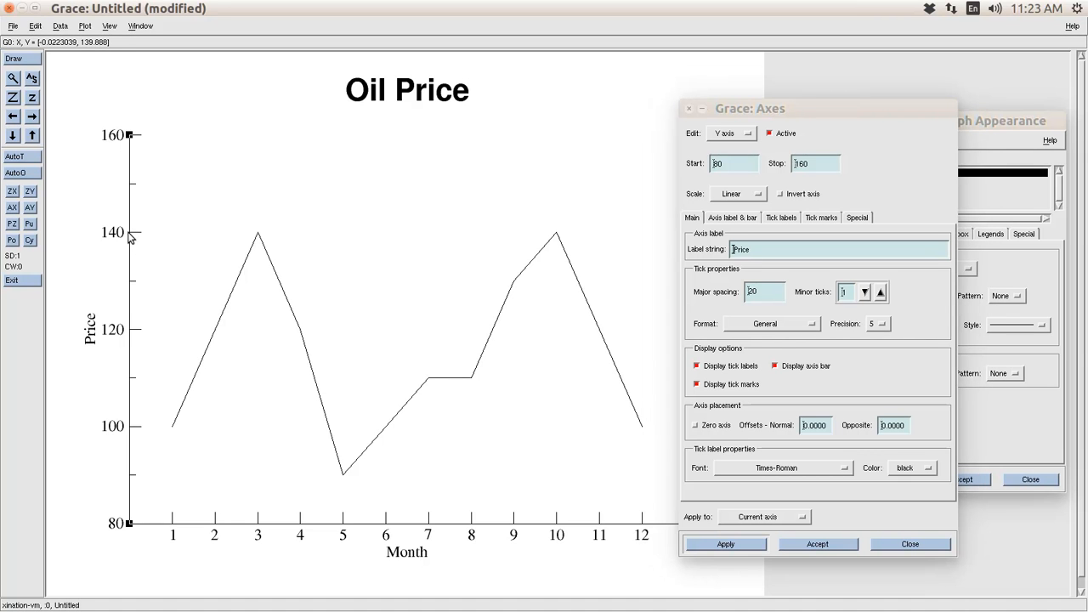
{"action": "left_click", "coordinate": [688, 108]}
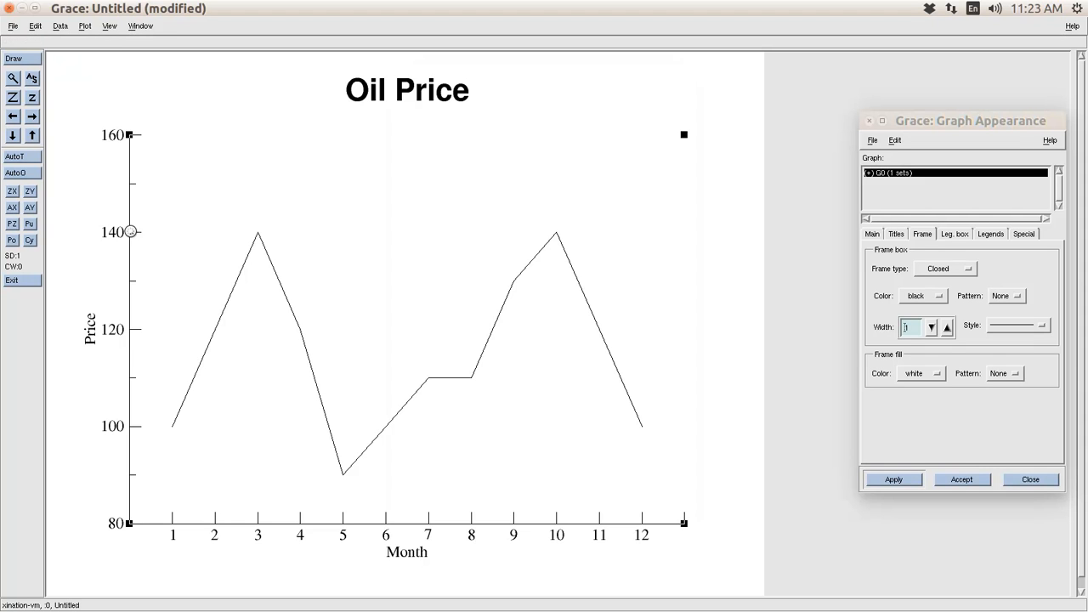
{"action": "double_click", "coordinate": [131, 235]}
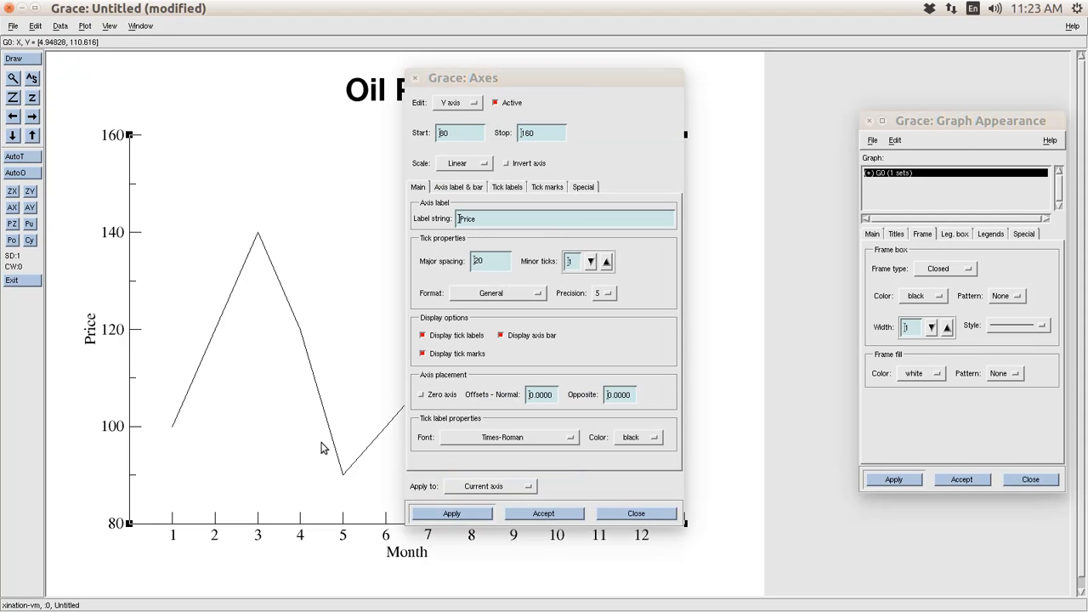
- Give the price line the legend string 'curve' in Set Appearance and apply it
{"action": "double_click", "coordinate": [351, 525]}
{"action": "double_click", "coordinate": [269, 266]}
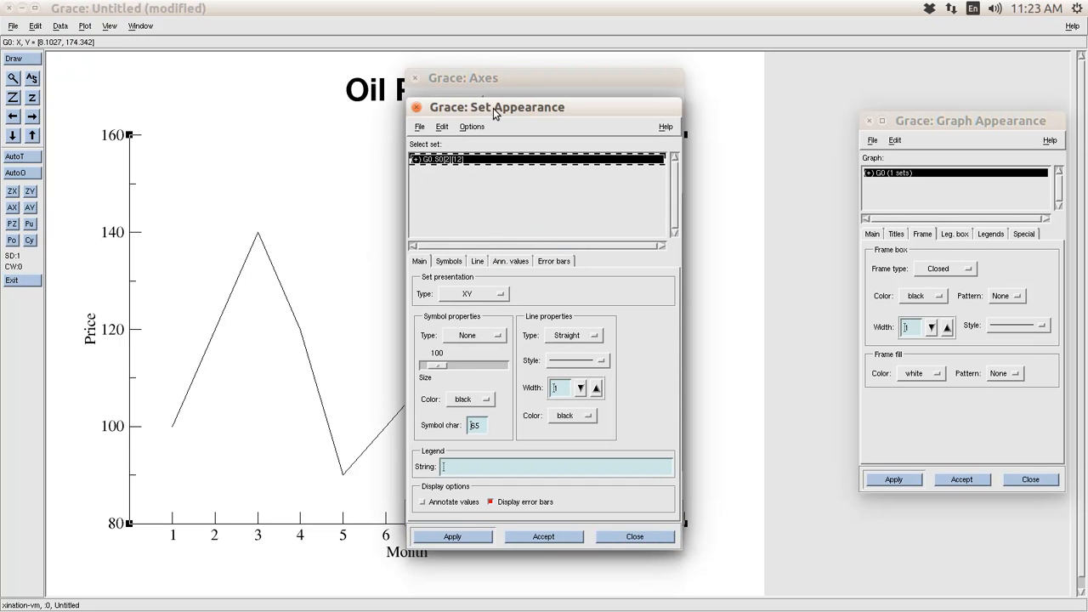
{"action": "left_click_drag", "start_coordinate": [520, 81], "coordinate": [931, 167]}
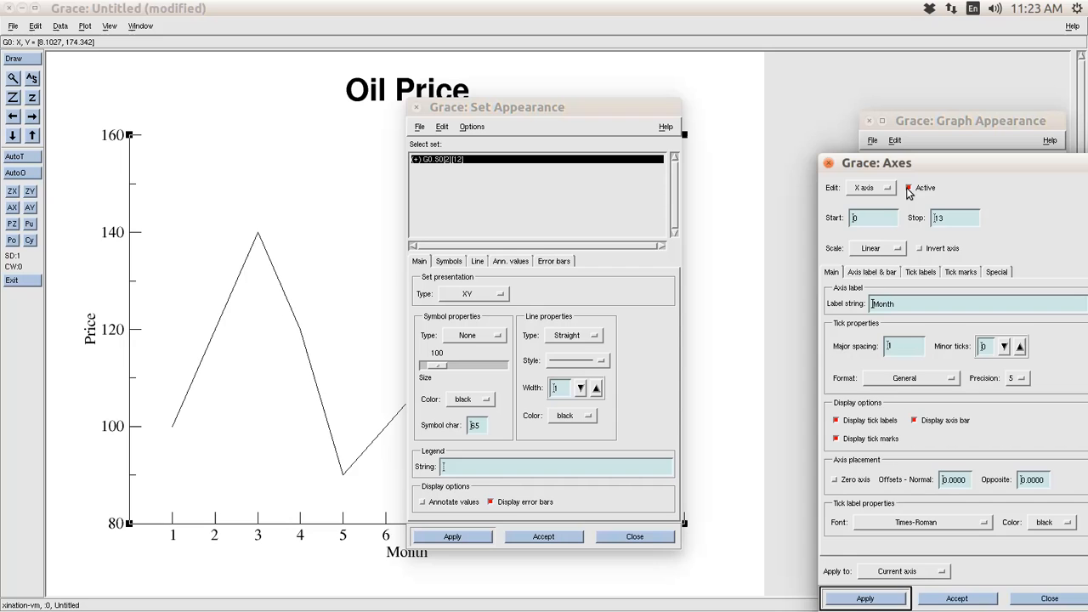
{"action": "left_click", "coordinate": [829, 165]}
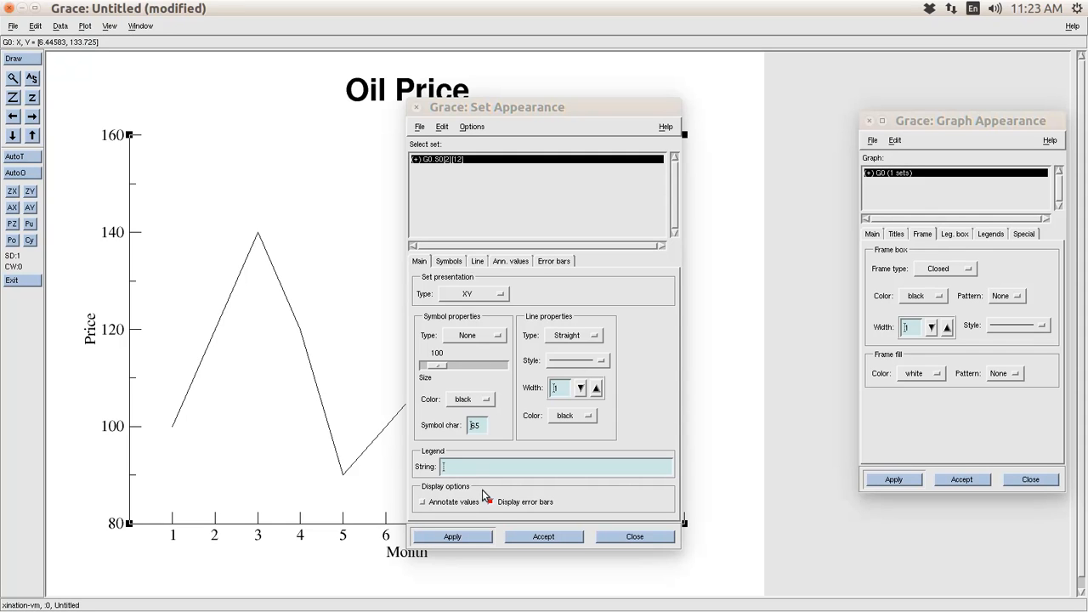
{"action": "left_click", "coordinate": [498, 473]}
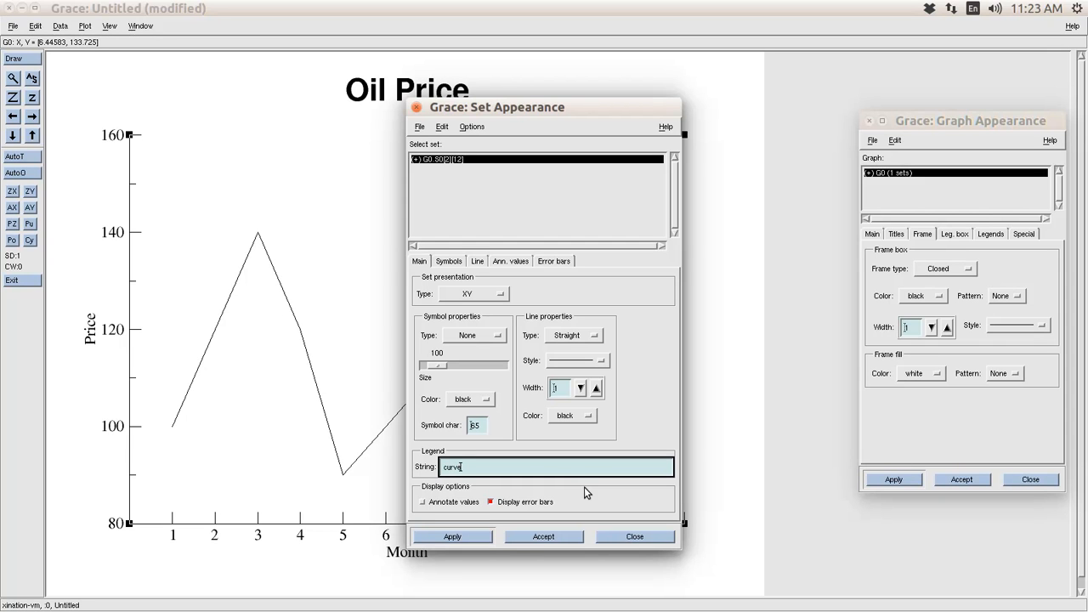
{"action": "left_click", "coordinate": [475, 534]}
{"action": "left_click_drag", "start_coordinate": [604, 111], "coordinate": [943, 138]}
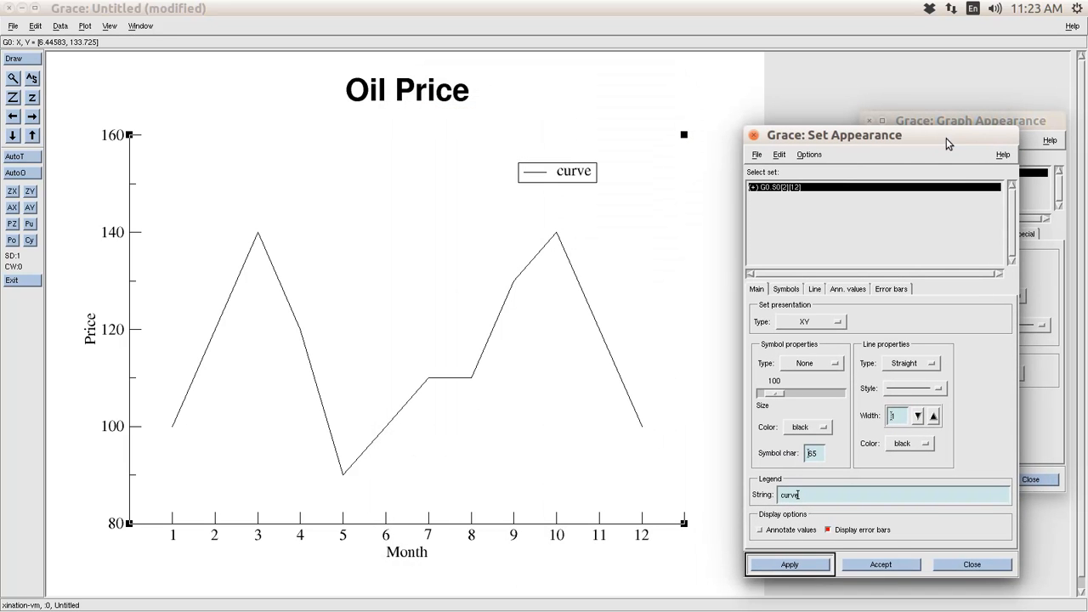
{"action": "left_click", "coordinate": [568, 185]}
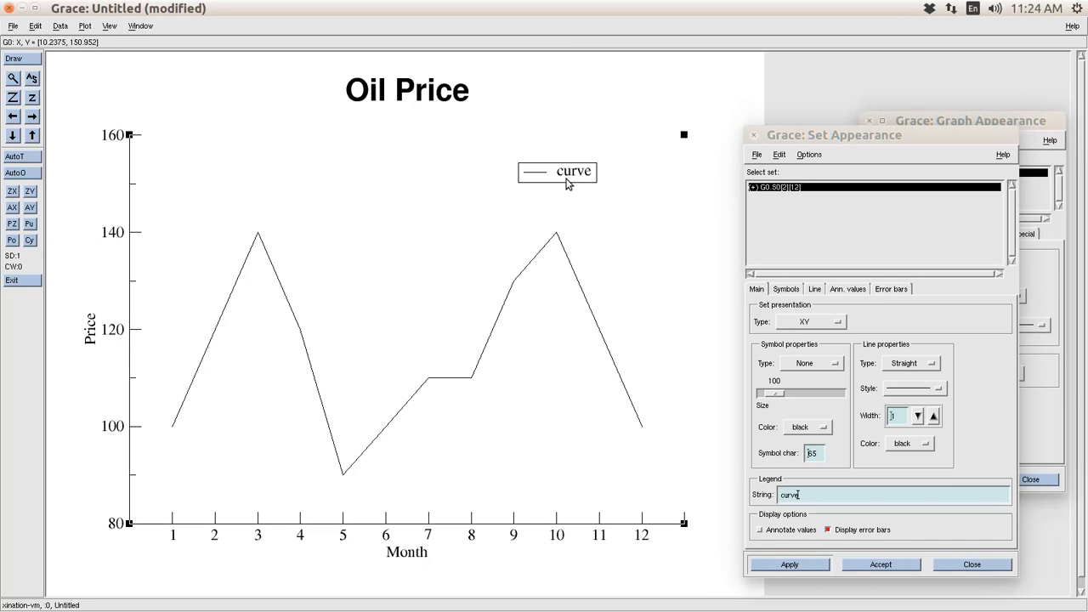
- Move the 'curve' legend box to the graph's upper-left corner with Ctrl+L
{"action": "key", "text": "ctrl+l"}
{"action": "left_click", "coordinate": [568, 183]}
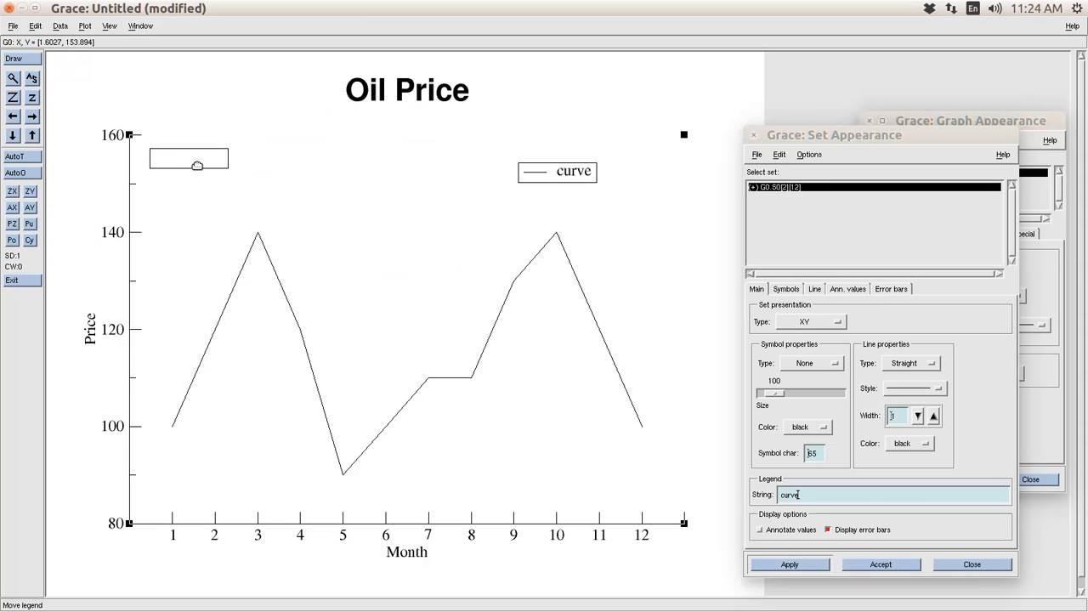
{"action": "left_click", "coordinate": [188, 170]}
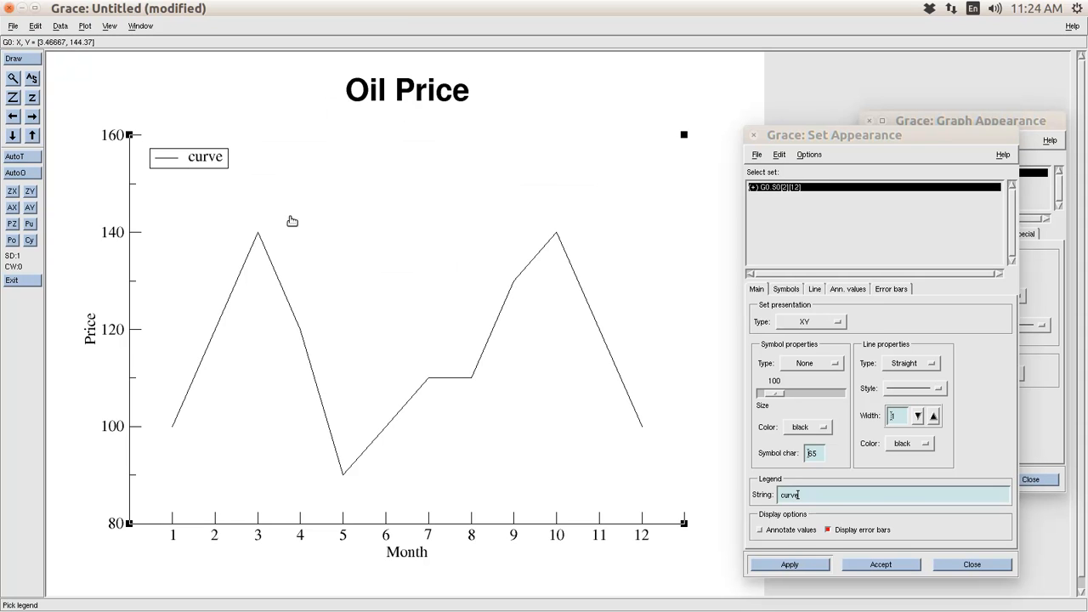
{"action": "right_click", "coordinate": [489, 257]}
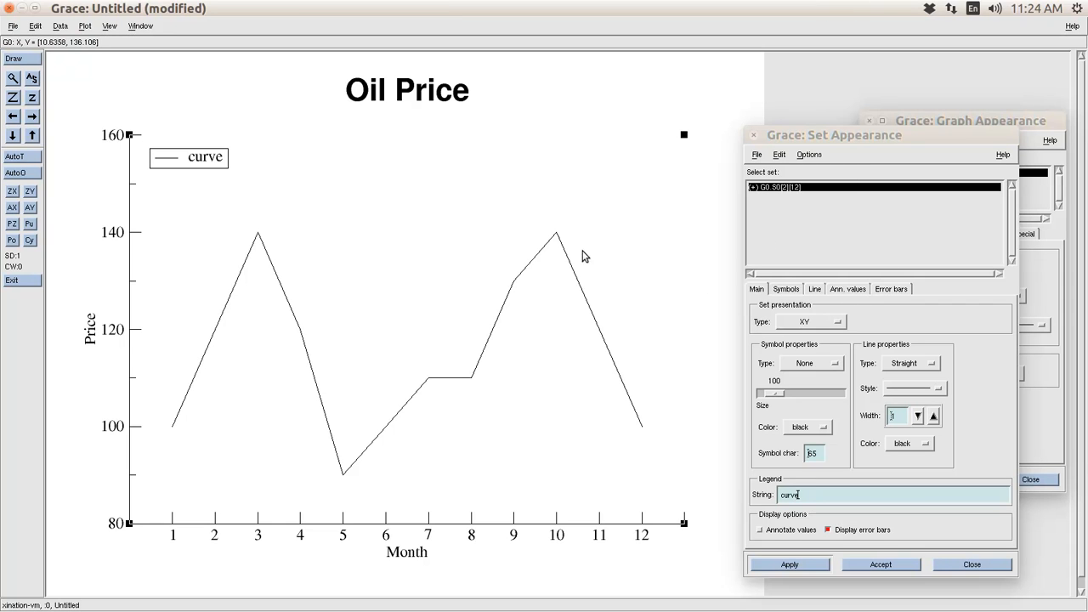
- Raise the Oil Price line width to 2.5
{"action": "left_click", "coordinate": [934, 417]}
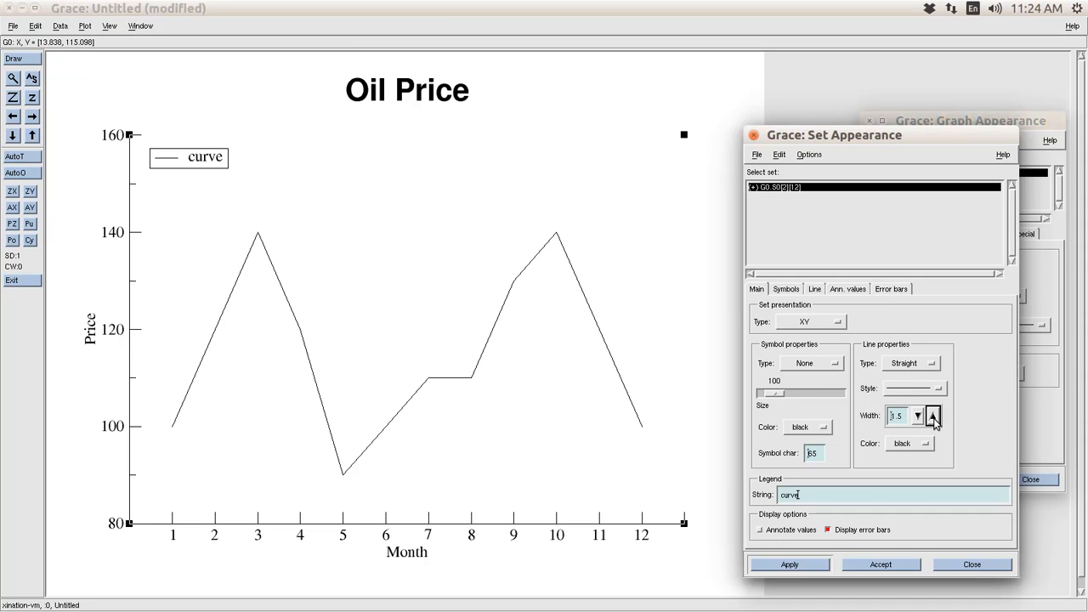
{"action": "left_click", "coordinate": [821, 568]}
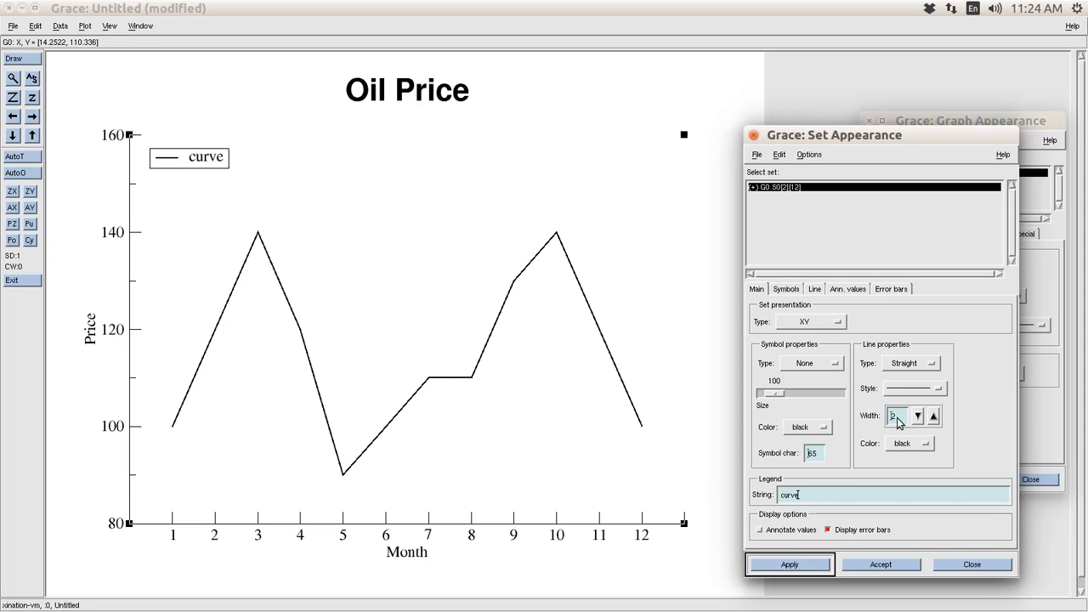
{"action": "left_click", "coordinate": [933, 416]}
{"action": "left_click", "coordinate": [816, 567]}
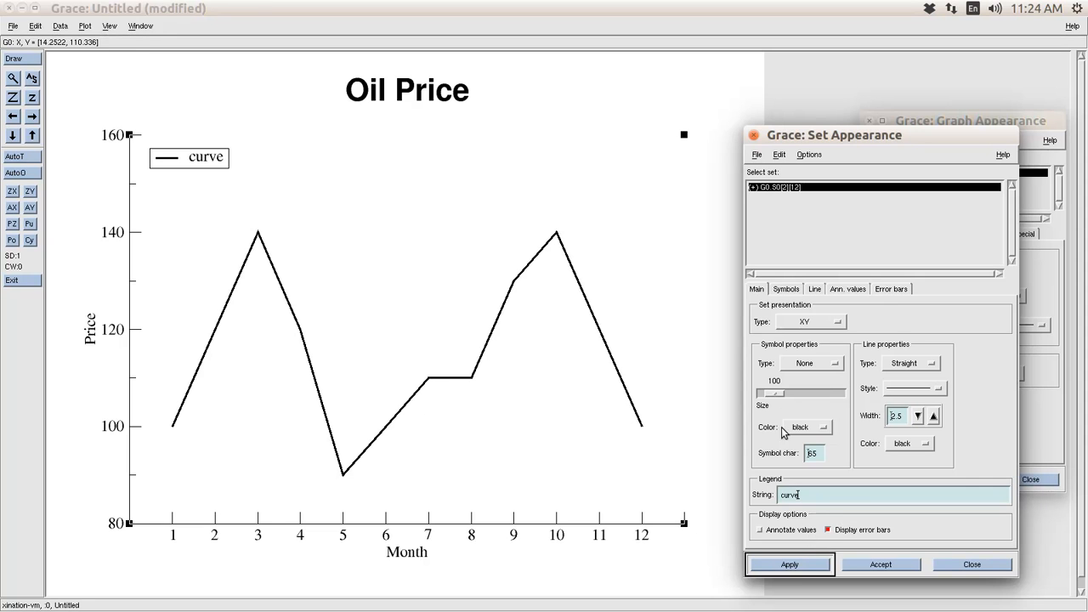
- Mark every data point with circle symbols at size 80
{"action": "left_click", "coordinate": [814, 366]}
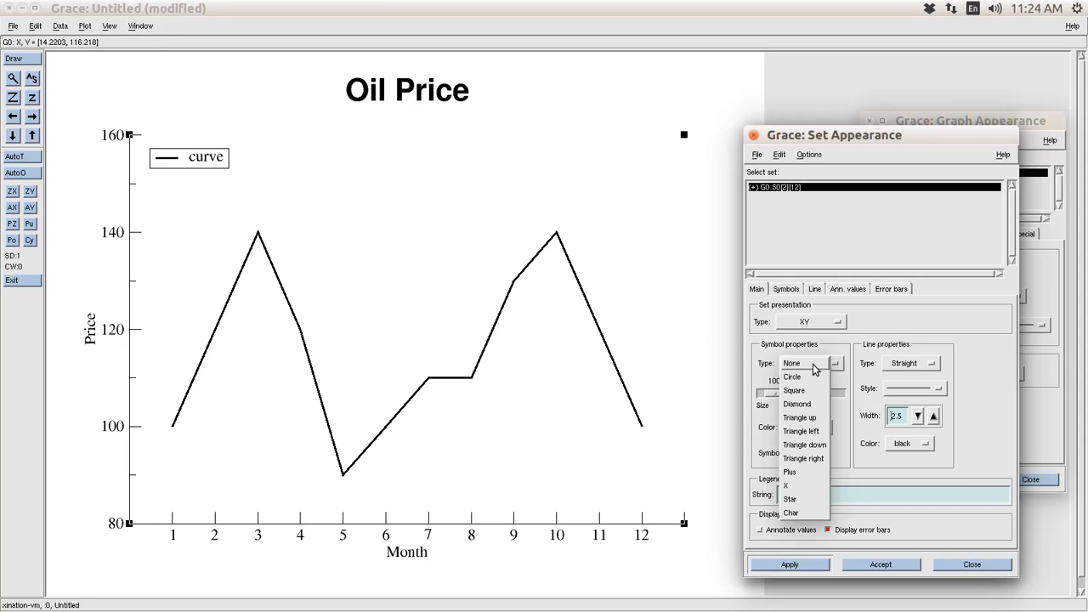
{"action": "left_click", "coordinate": [805, 377]}
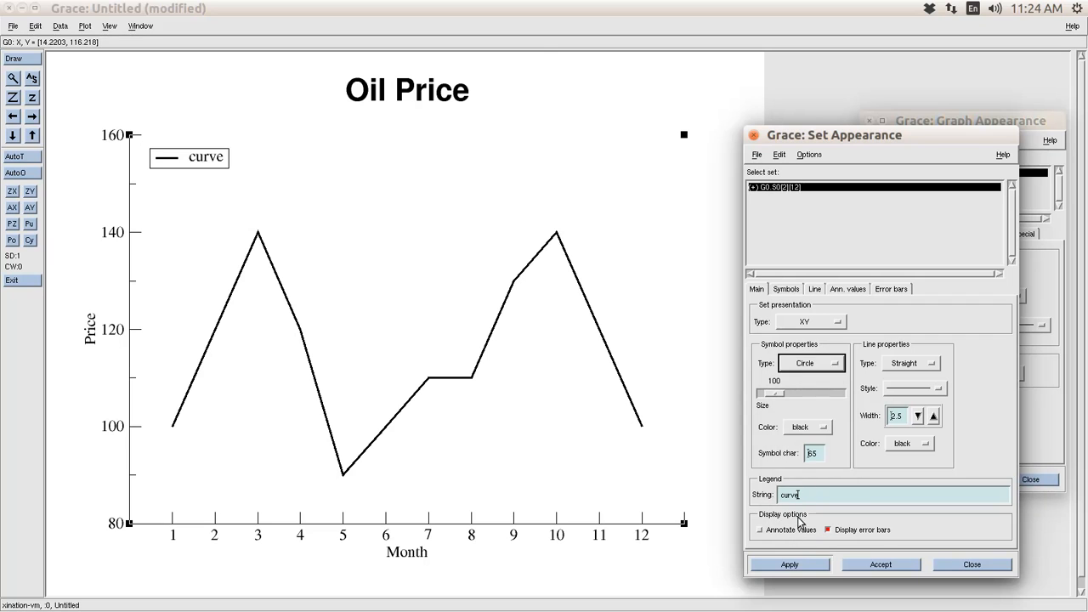
{"action": "left_click", "coordinate": [794, 566]}
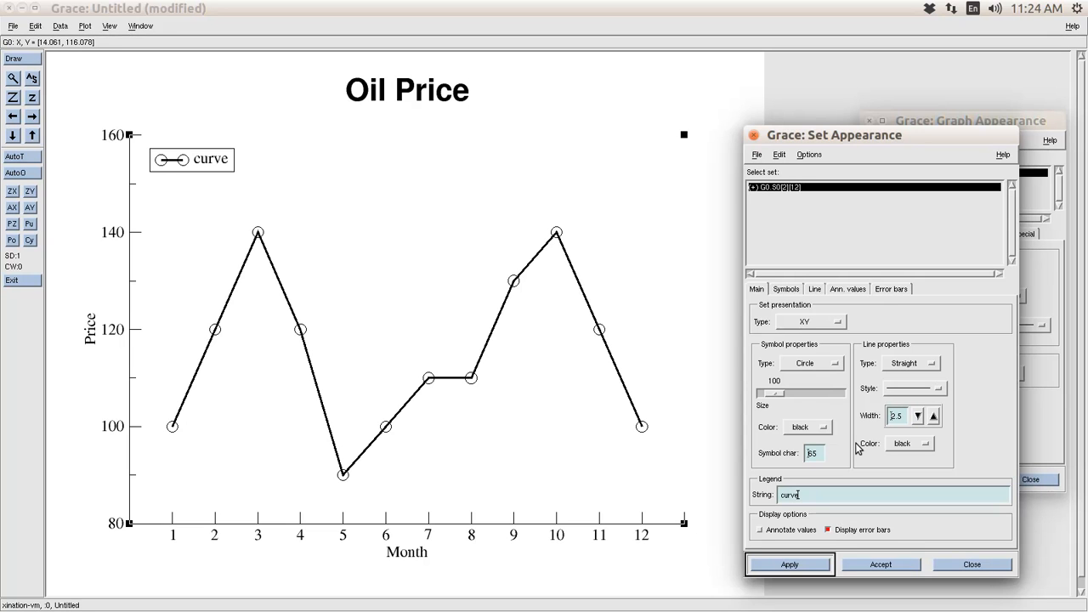
{"action": "left_click", "coordinate": [775, 397]}
{"action": "left_click_drag", "start_coordinate": [775, 394], "coordinate": [774, 393]}
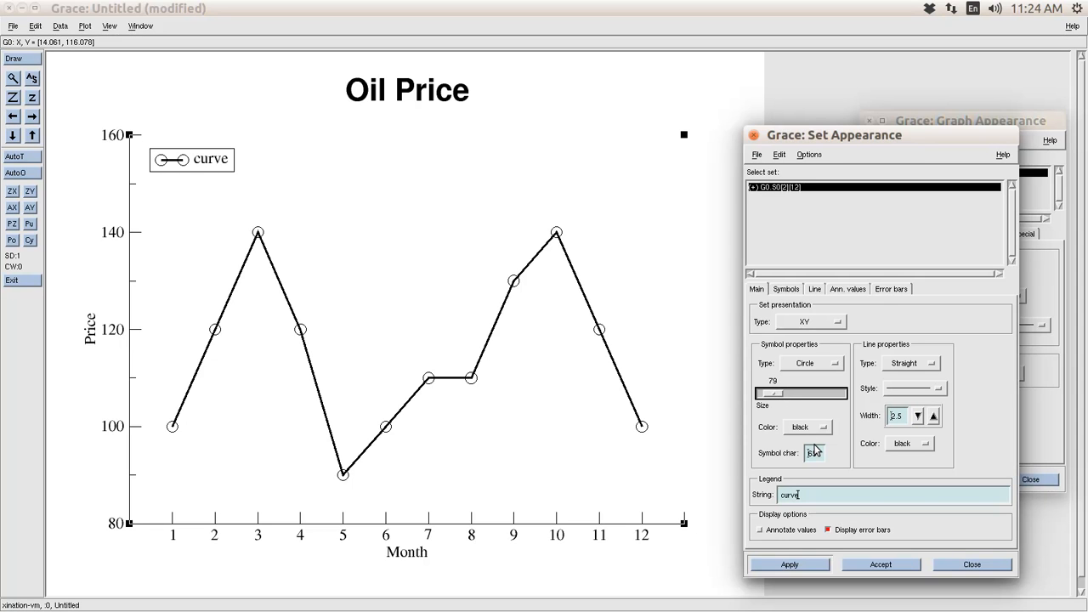
{"action": "left_click", "coordinate": [813, 569]}
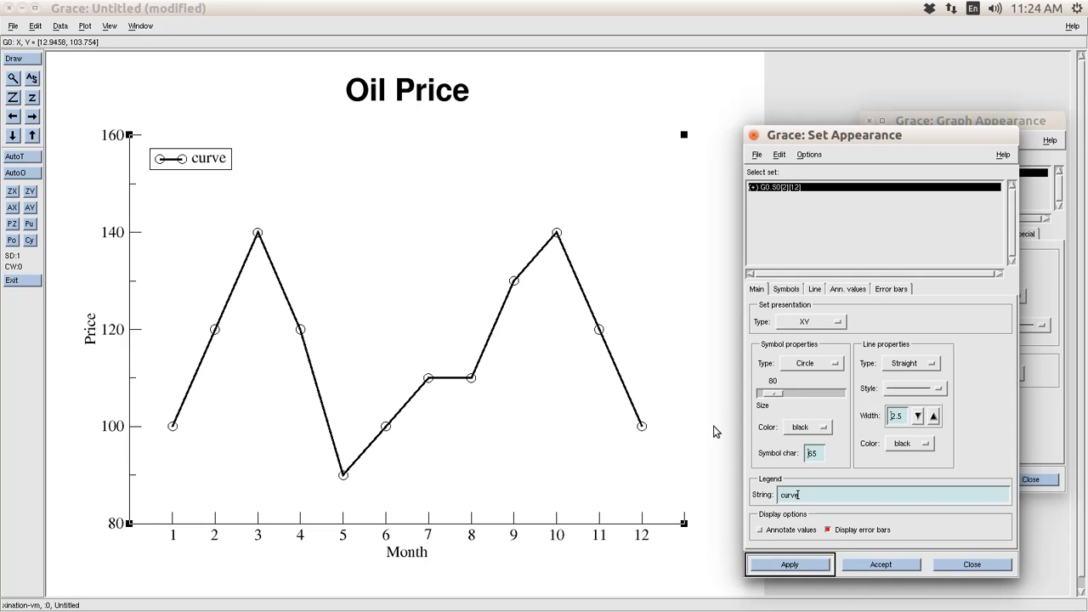
- Colour the circle markers red
{"action": "left_click", "coordinate": [814, 435]}
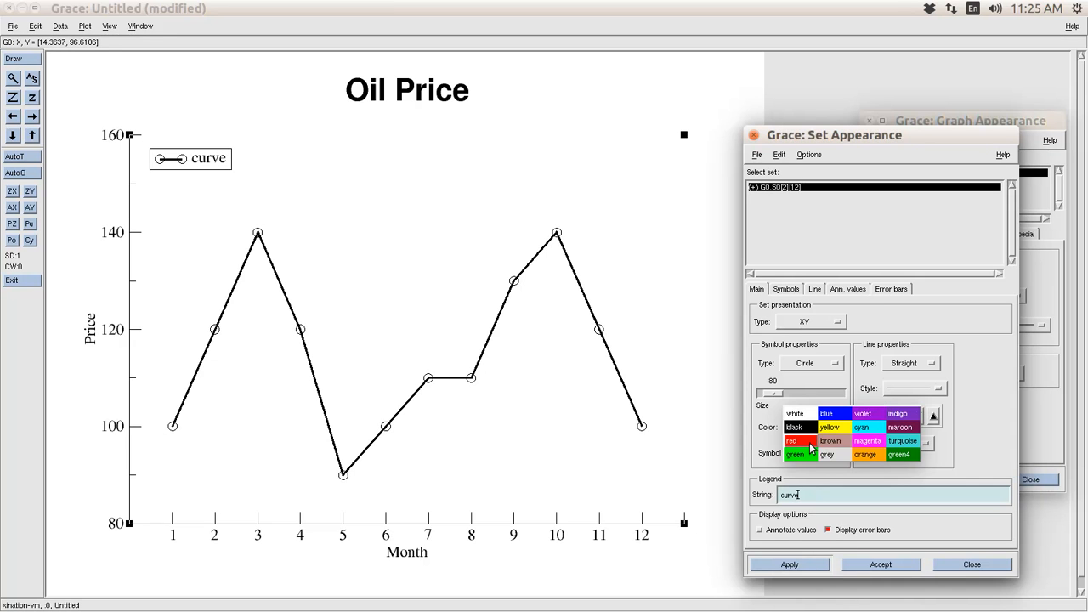
{"action": "left_click", "coordinate": [813, 445]}
{"action": "left_click", "coordinate": [806, 568]}
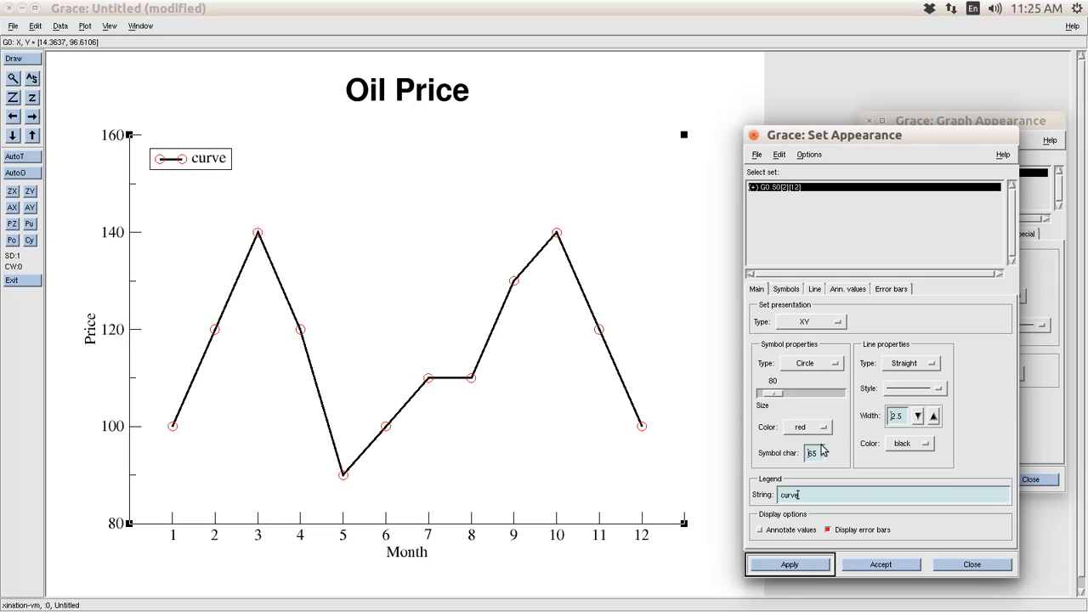
{"action": "left_click", "coordinate": [786, 289]}
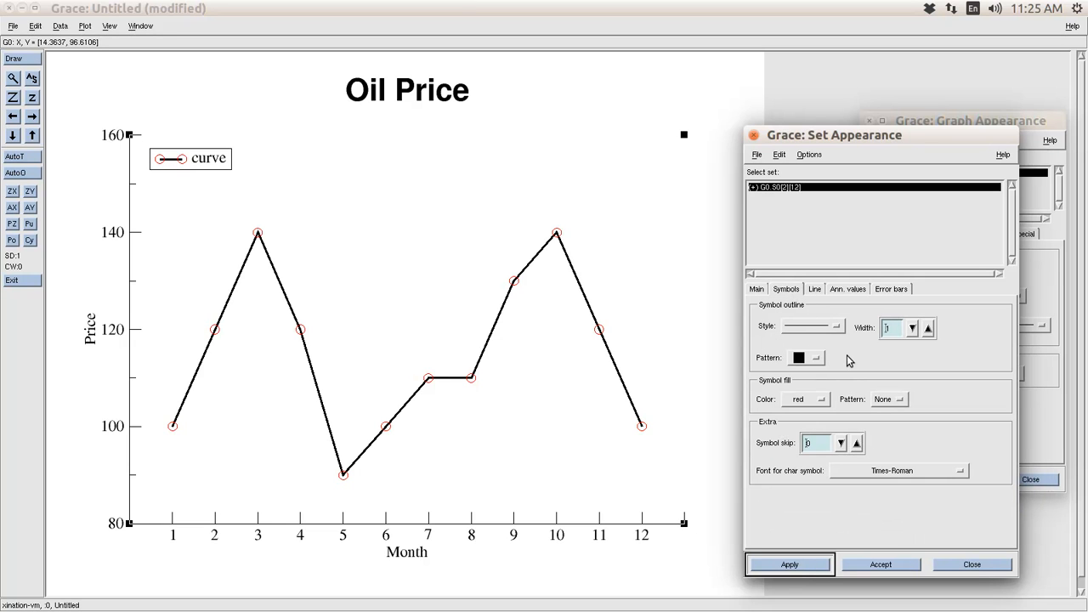
- Give the circle markers a solid fill pattern, then close Set Appearance and Graph Appearance
{"action": "left_click", "coordinate": [896, 404]}
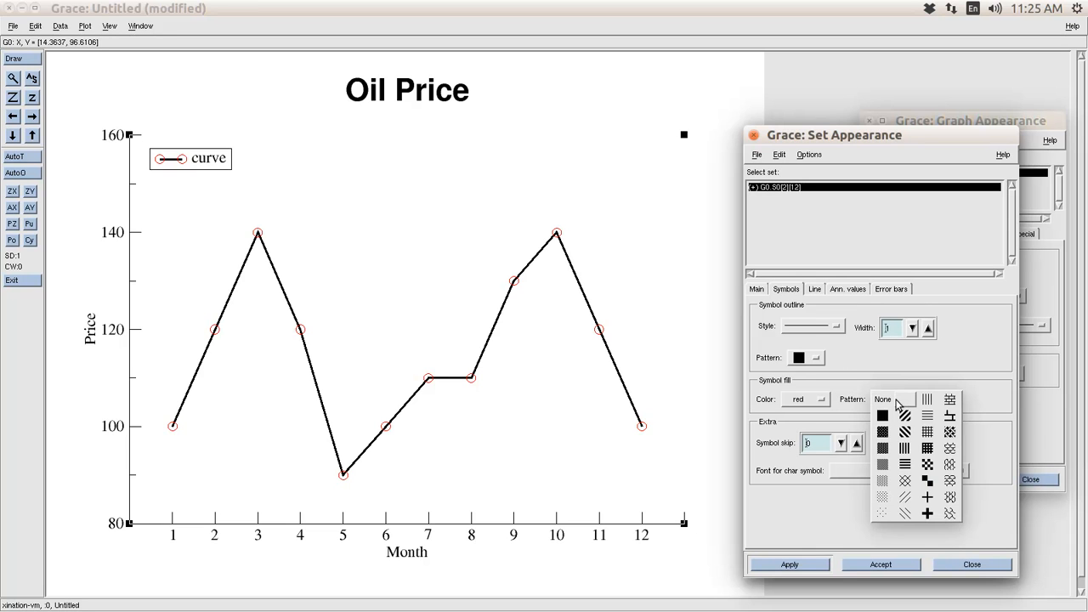
{"action": "left_click", "coordinate": [884, 433]}
{"action": "left_click", "coordinate": [814, 564]}
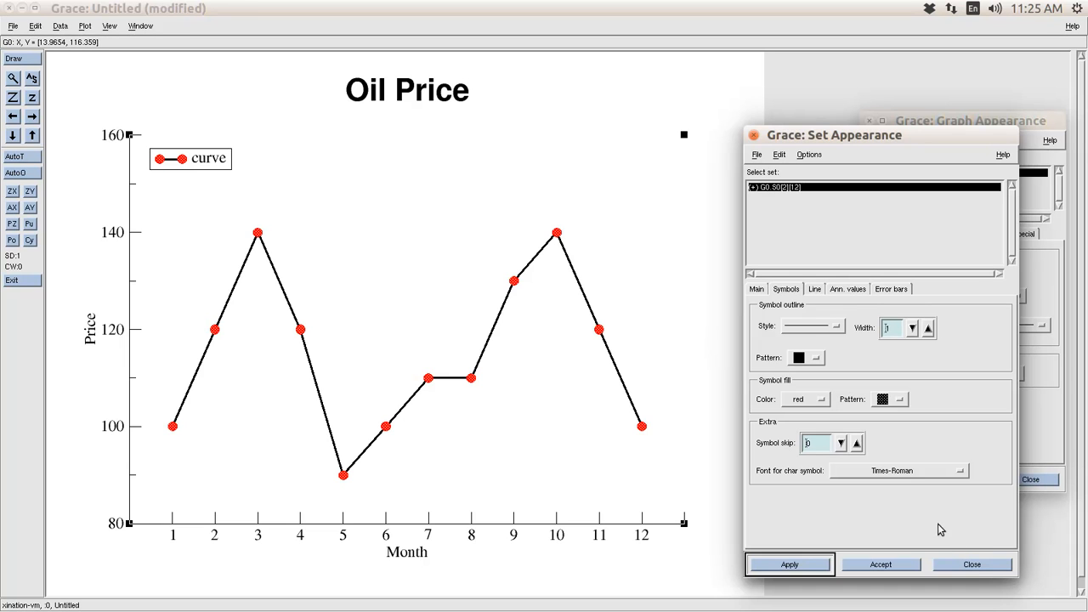
{"action": "left_click", "coordinate": [973, 565]}
{"action": "left_click", "coordinate": [1027, 481]}
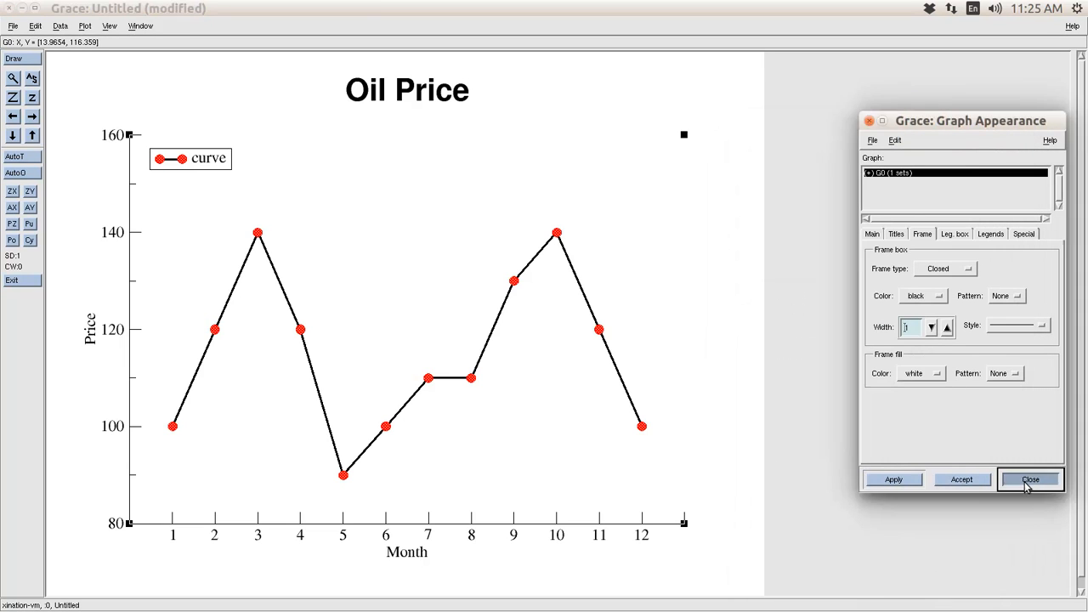
- Save the project as test.agr in the demo1 folder
{"action": "left_click", "coordinate": [13, 27]}
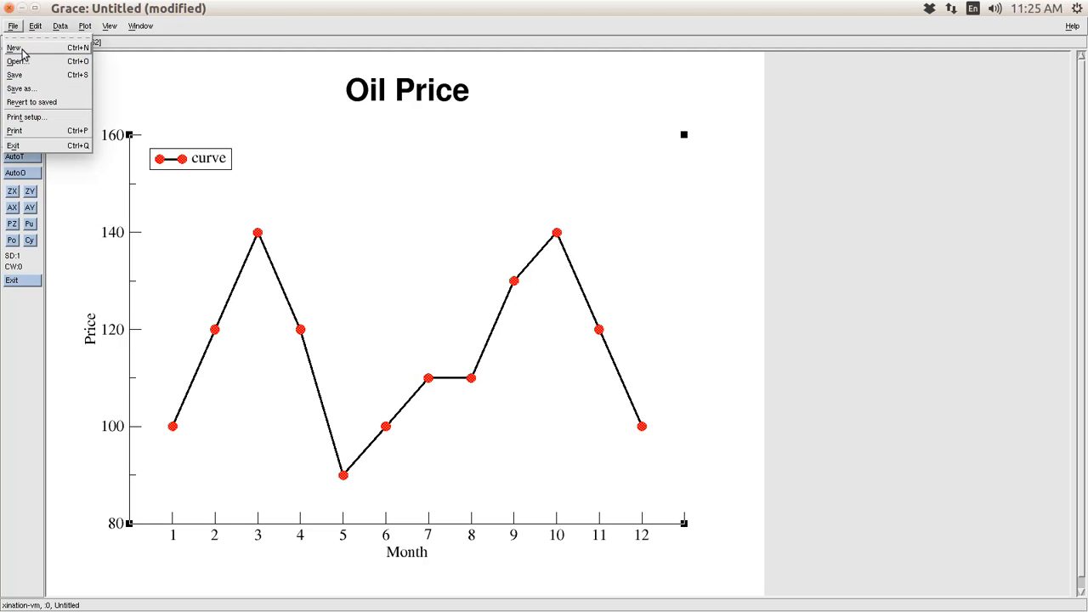
{"action": "left_click", "coordinate": [17, 88]}
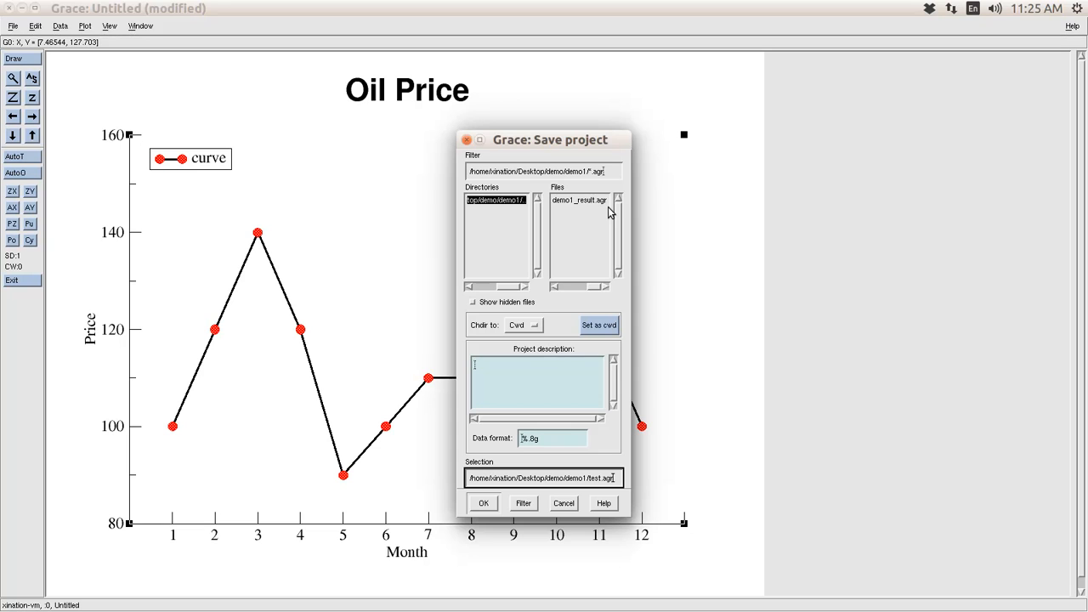
{"action": "key", "text": "Return"}
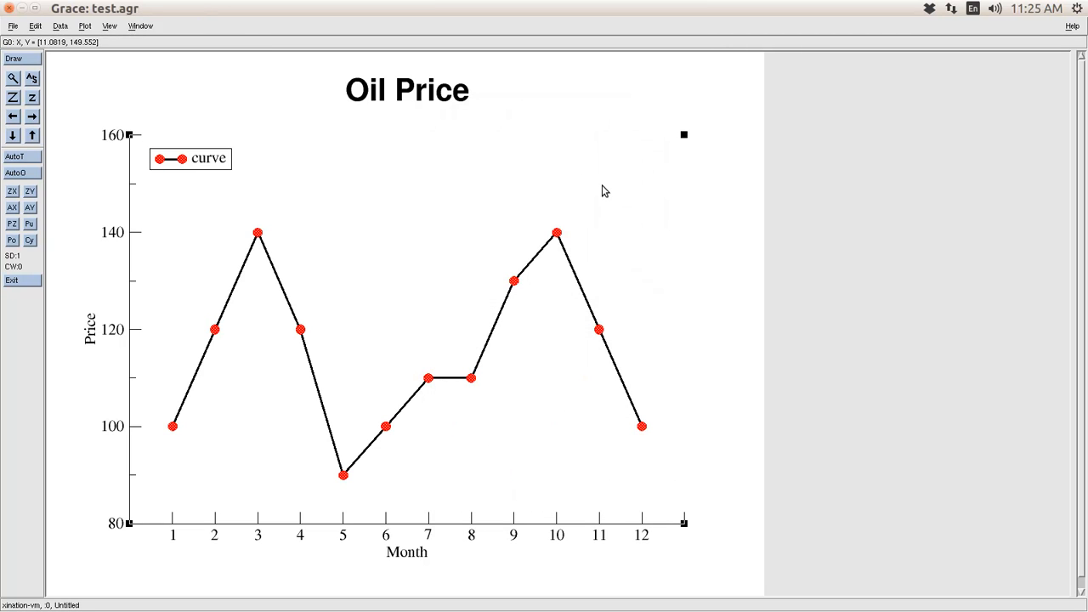
{"action": "left_click", "coordinate": [14, 26]}
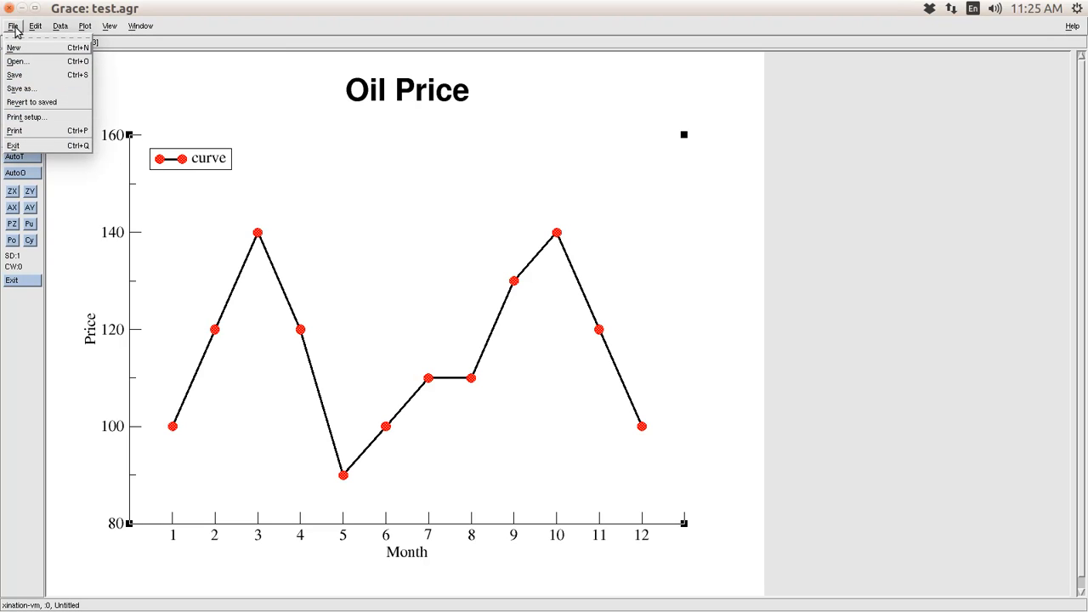
- Review the print device setup, keeping PostScript as the output device
{"action": "left_click", "coordinate": [59, 132]}
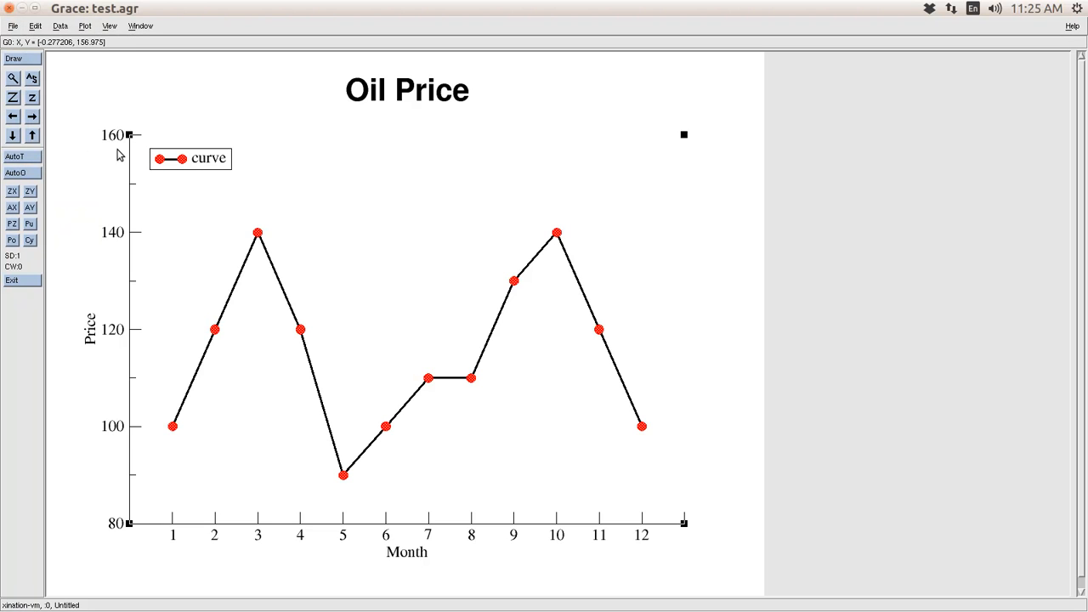
{"action": "left_click", "coordinate": [12, 26]}
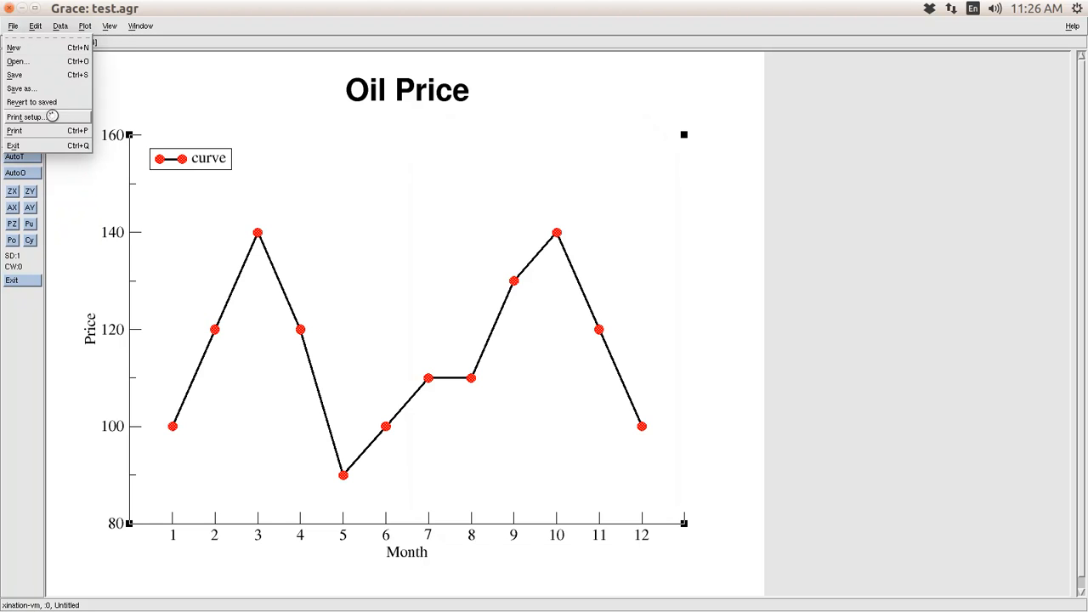
{"action": "left_click", "coordinate": [53, 119]}
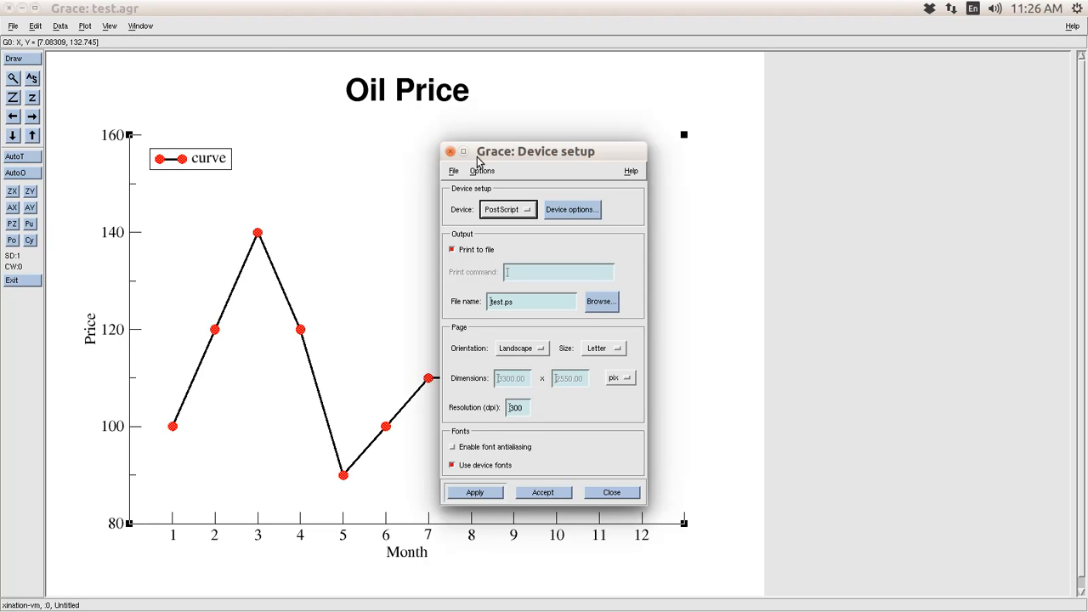
{"action": "left_click", "coordinate": [12, 27]}
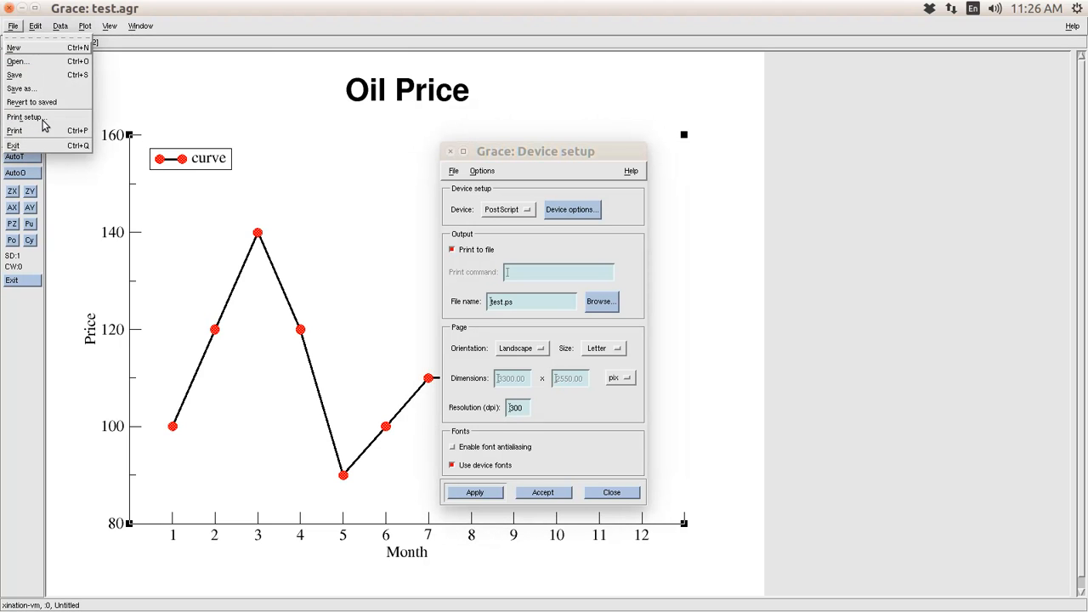
{"action": "left_click", "coordinate": [510, 151]}
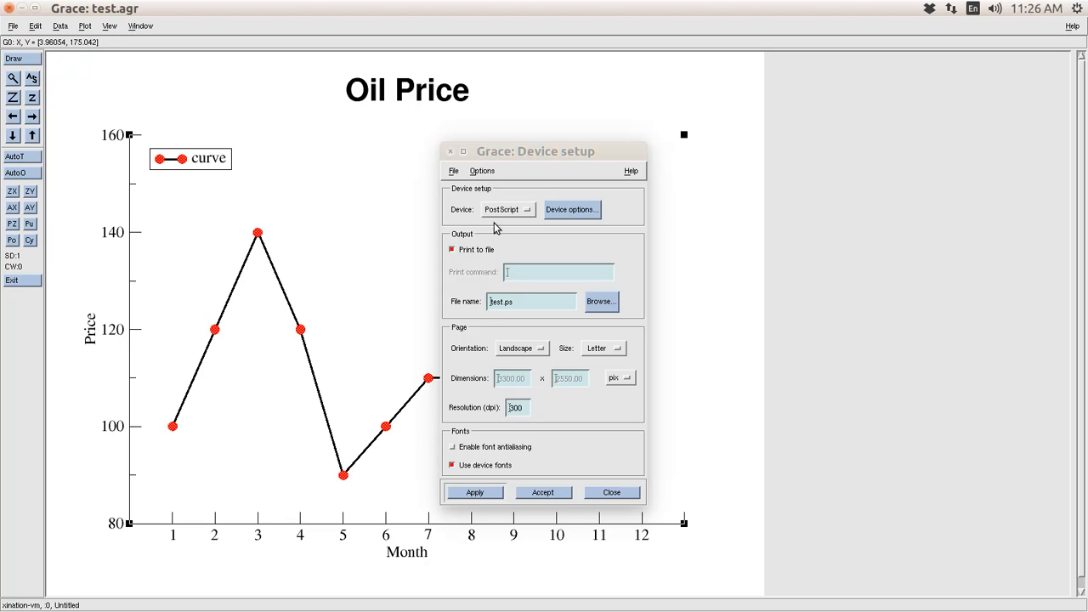
{"action": "left_click", "coordinate": [522, 211]}
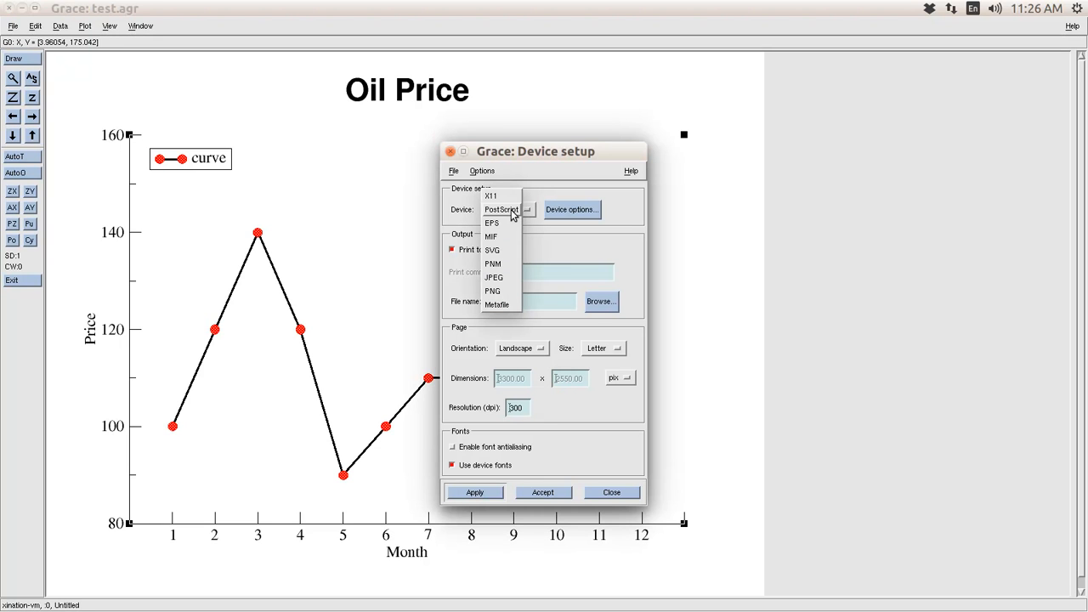
{"action": "left_click", "coordinate": [512, 211]}
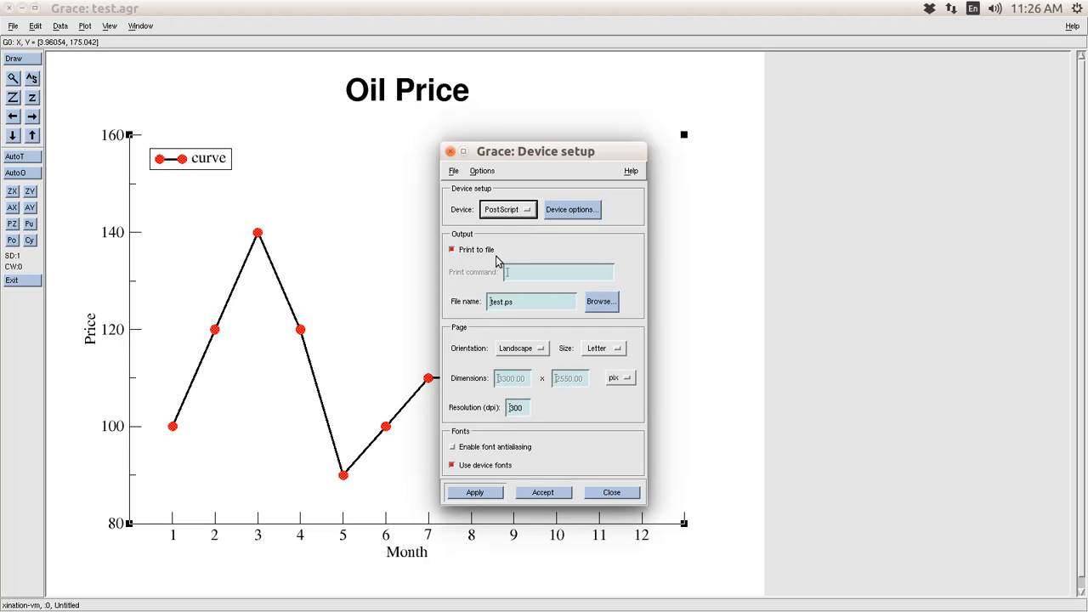
{"action": "left_click", "coordinate": [451, 252]}
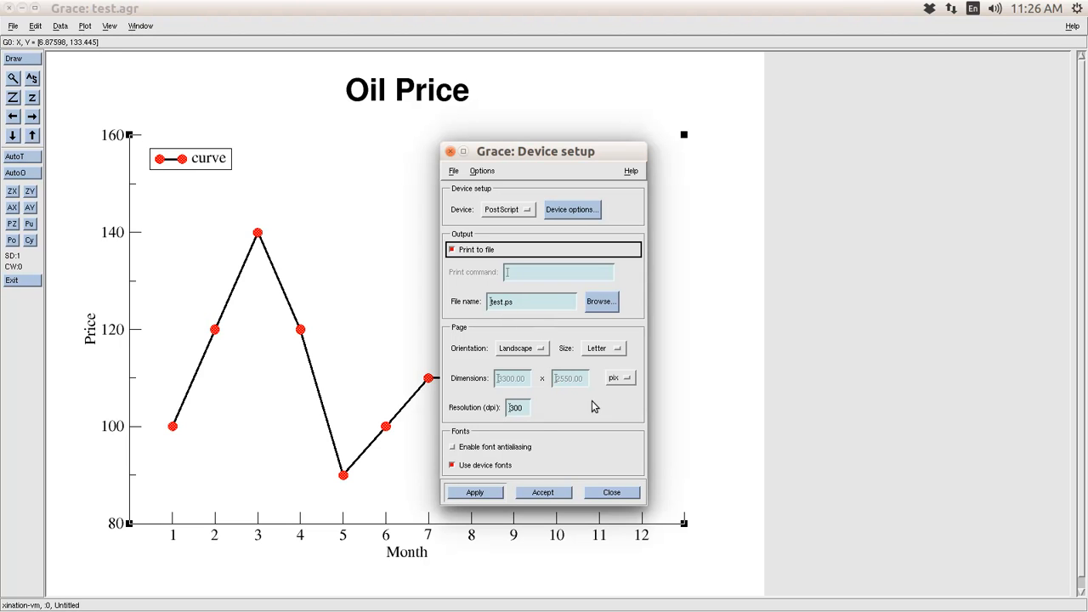
{"action": "left_click", "coordinate": [628, 497]}
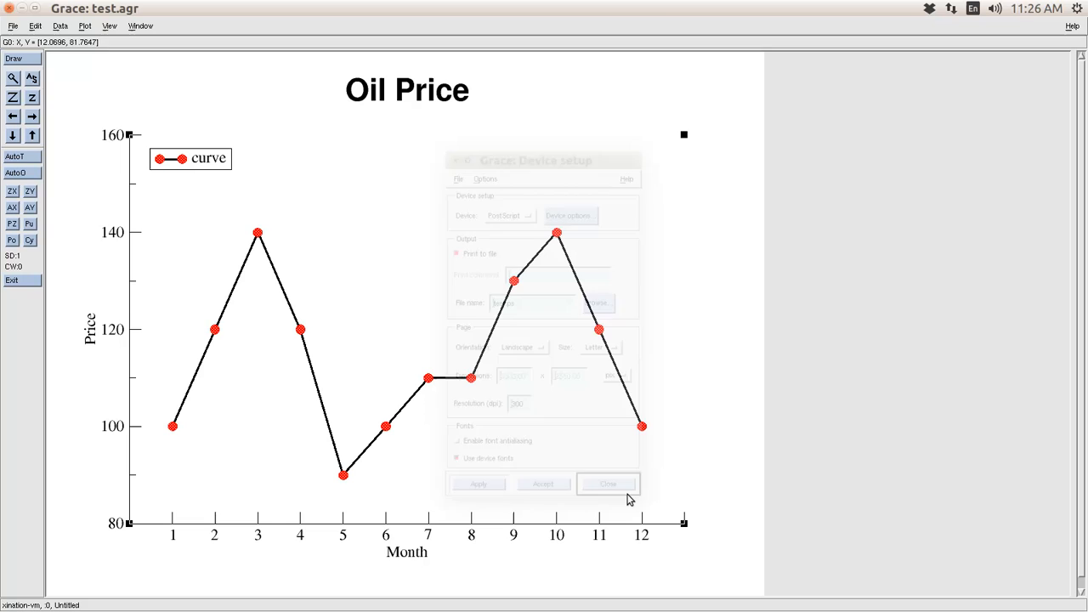
- Print the chart to test.ps, overwriting the existing file
{"action": "left_click", "coordinate": [12, 27]}
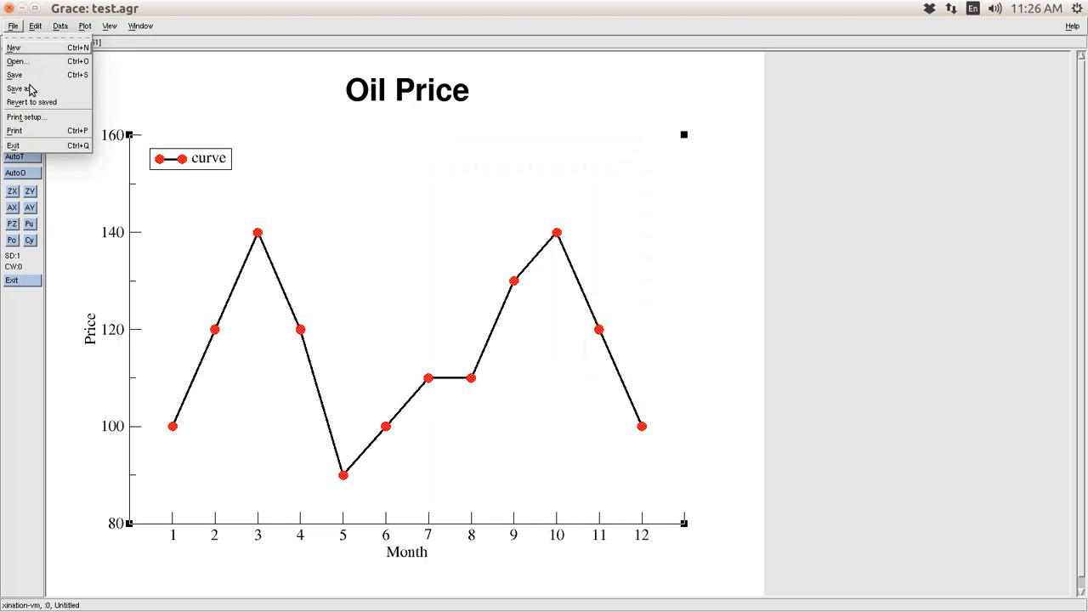
{"action": "left_click", "coordinate": [43, 129]}
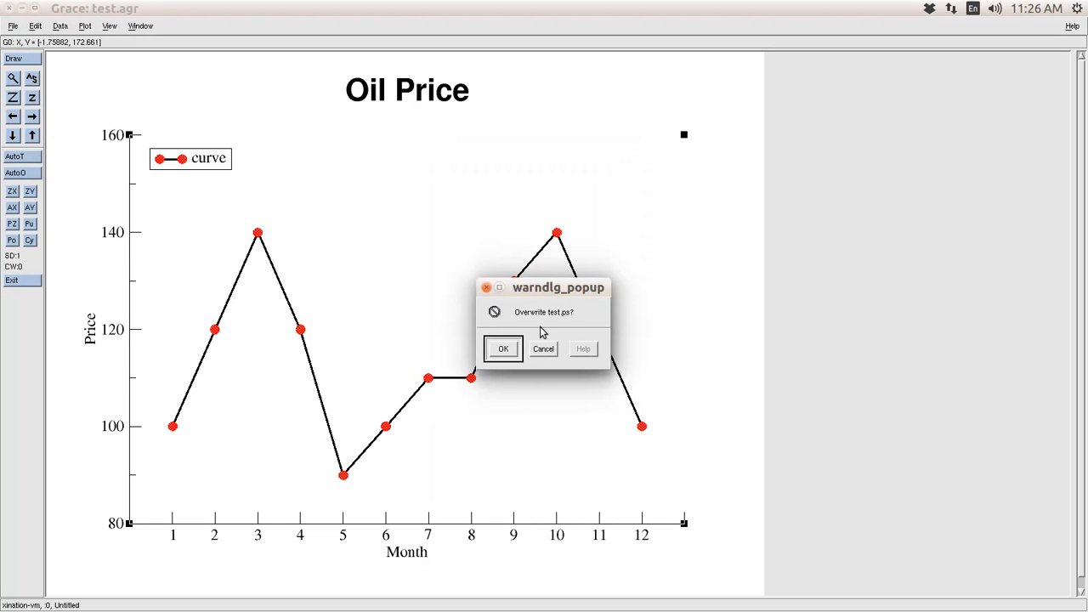
{"action": "left_click", "coordinate": [503, 350]}
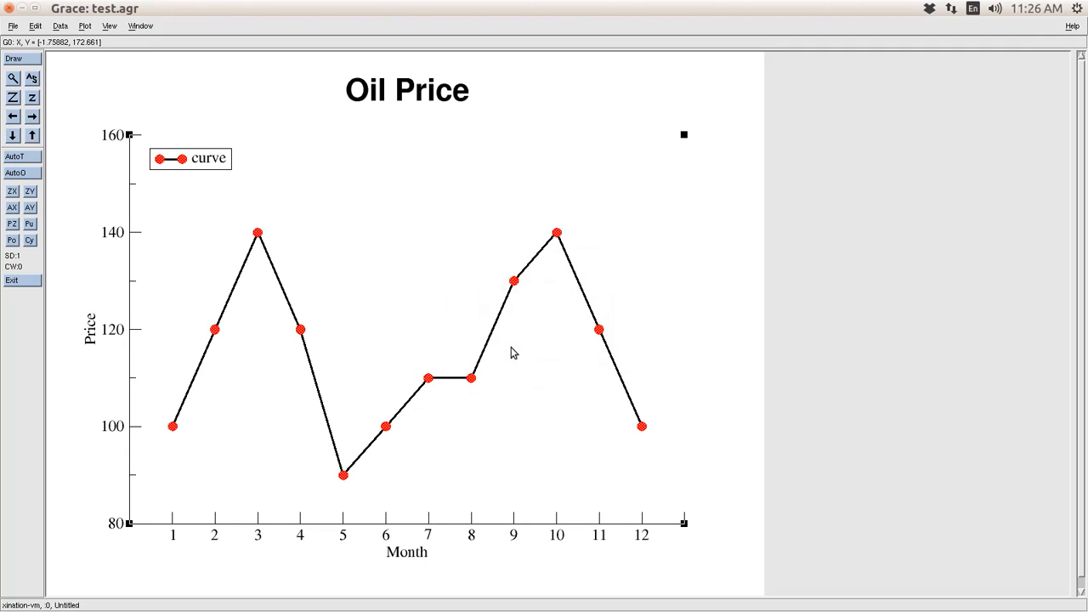
{"action": "key", "text": "alt+Tab"}
{"action": "key", "text": "alt+Tab"}
{"action": "key", "text": "alt+Tab"}
{"action": "key", "text": "alt+Tab"}
{"action": "key", "text": "alt+Tab"}
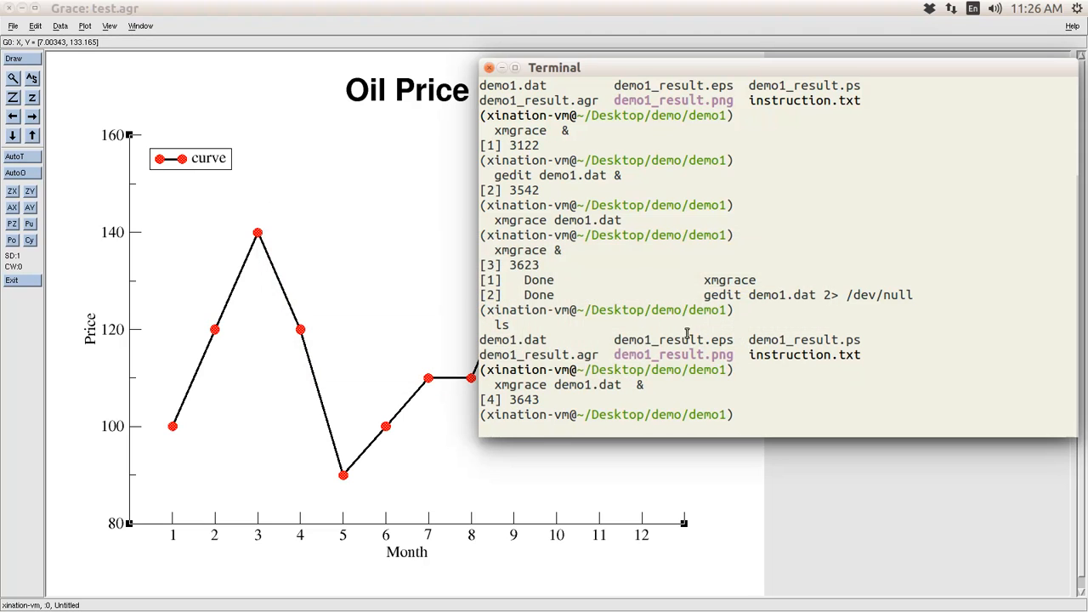
- List the folder with ls and ll, then open test.ps with evince
{"action": "type", "text": "ls"}
{"action": "key", "text": "Return"}
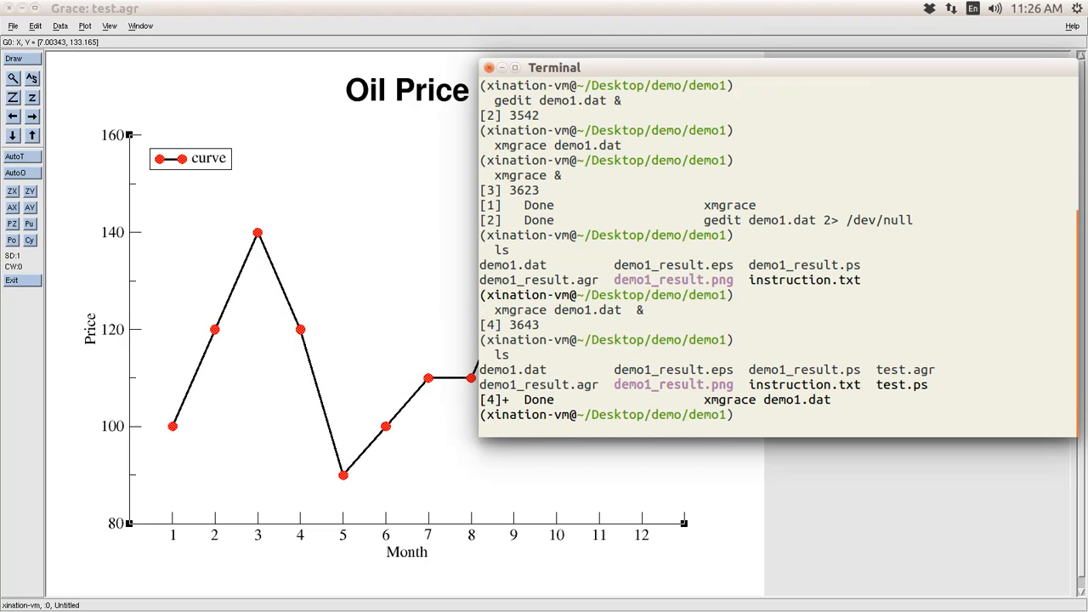
{"action": "type", "text": "ll"}
{"action": "key", "text": "Return"}
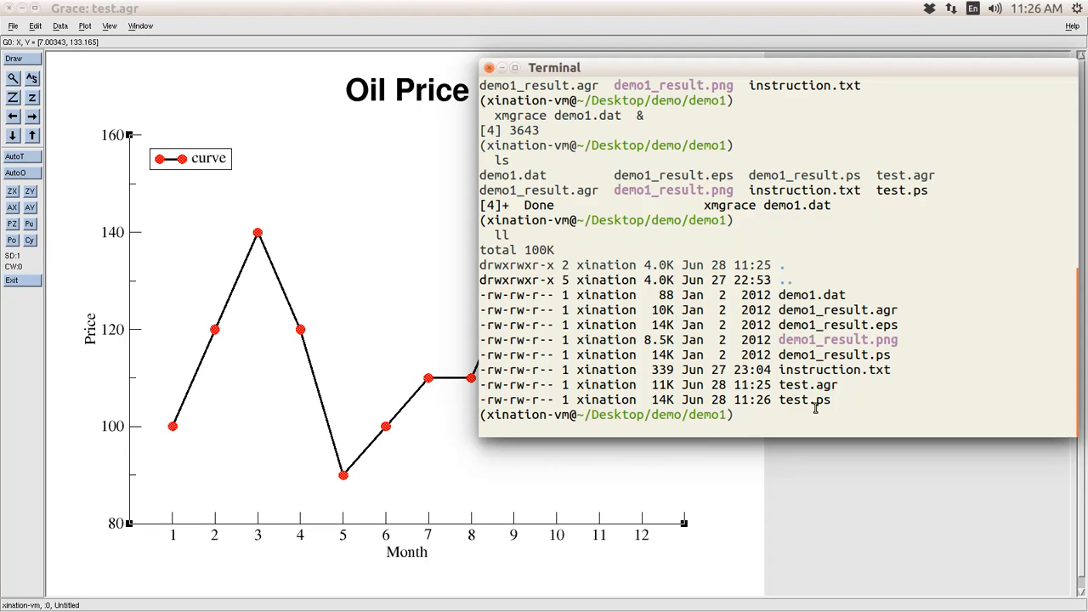
{"action": "type", "text": "evince test.ps"}
{"action": "key", "text": "Return"}
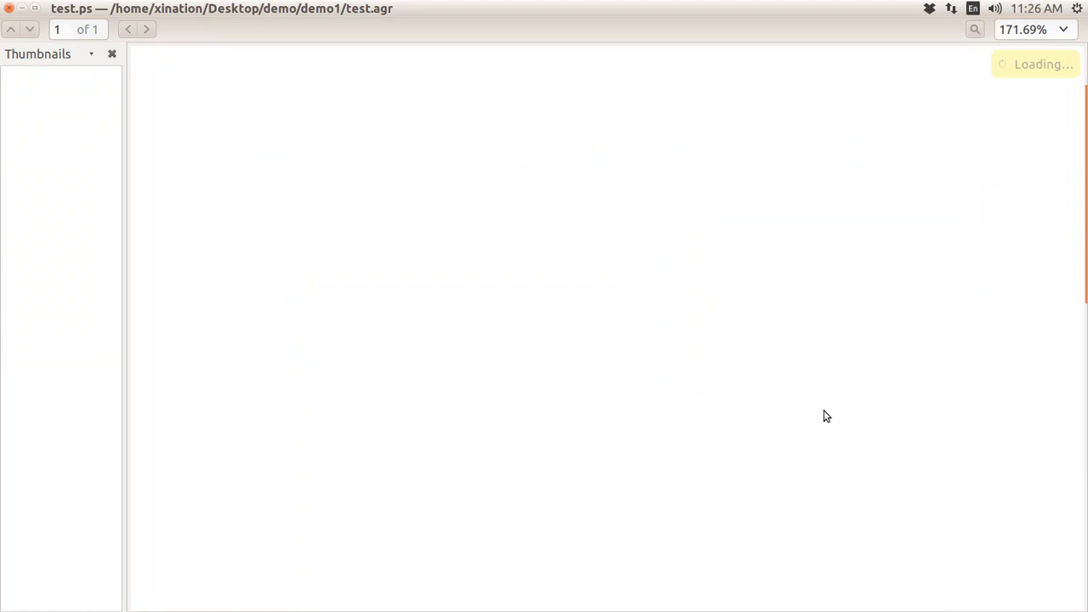
- Check the printed chart in Evince, close it, and open test.agr with gedit
{"action": "scroll", "coordinate": [811, 403], "scroll_direction": "down", "scroll_amount": 3}
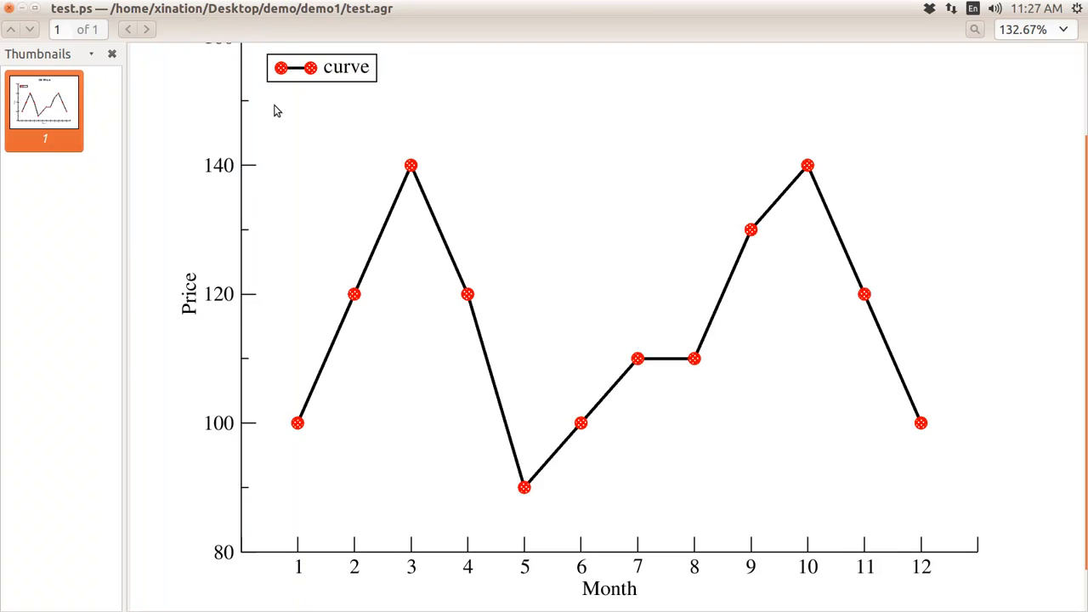
{"action": "left_click", "coordinate": [9, 9]}
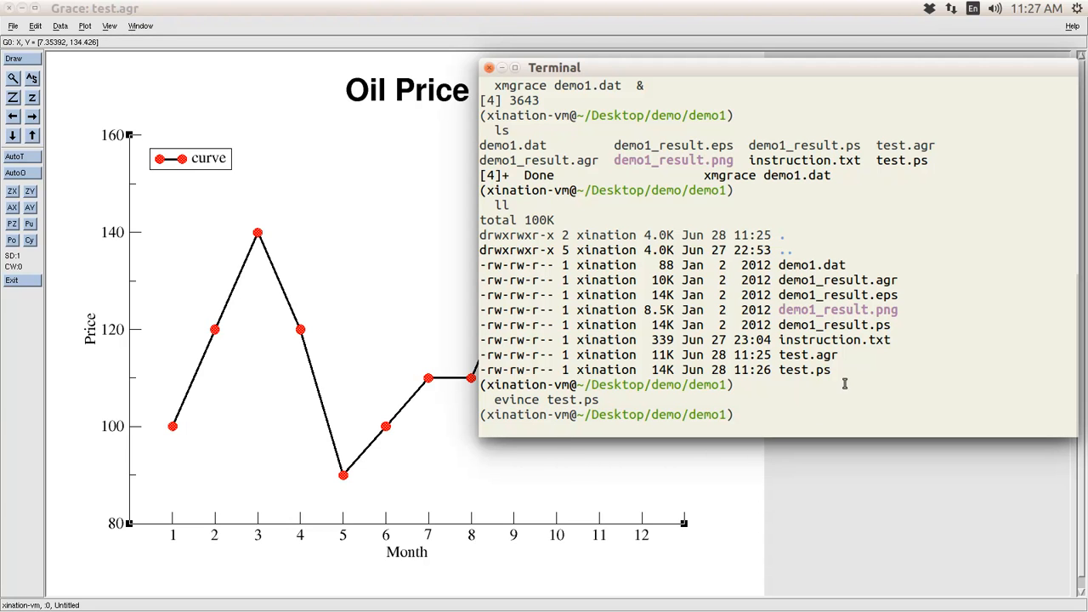
{"action": "type", "text": "gedit  test.agr "}
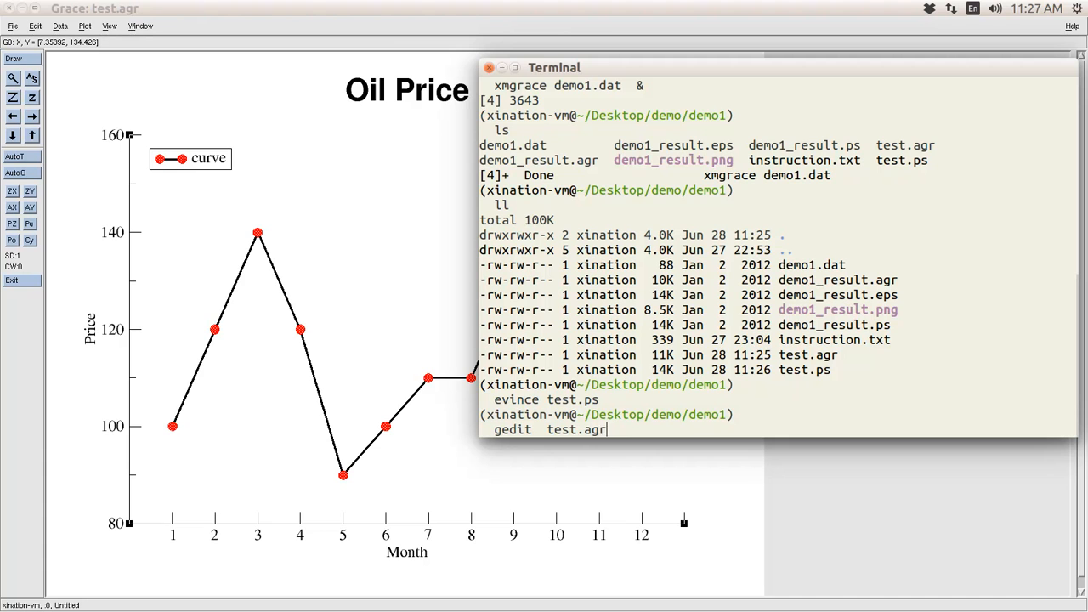
{"action": "type", "text": "&"}
{"action": "key", "text": "Return"}
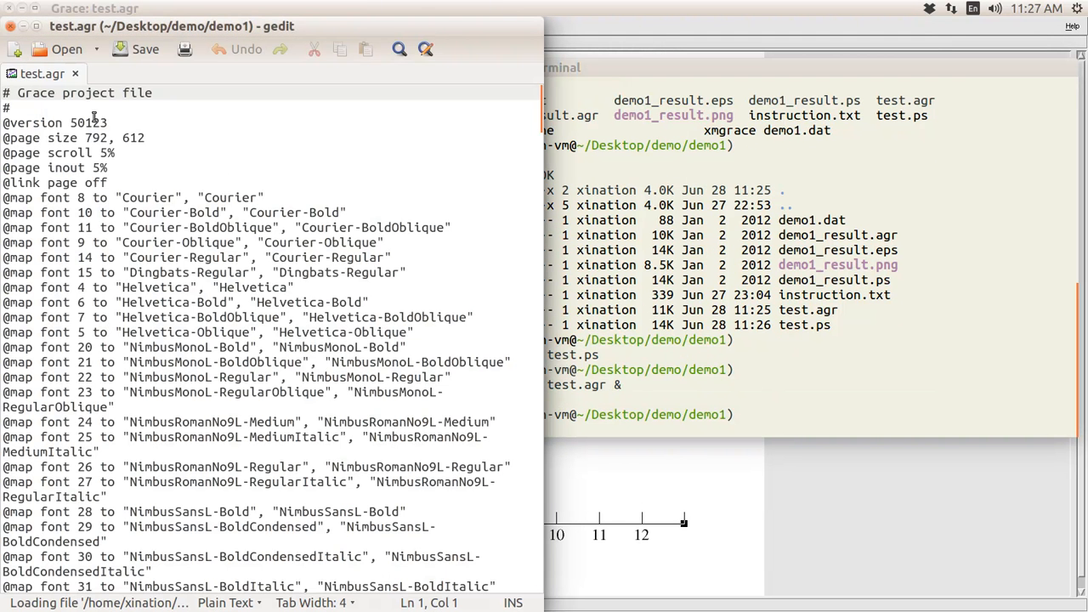
- Maximize, scroll through and reposition the gedit window showing test.agr
{"action": "double_click", "coordinate": [39, 27]}
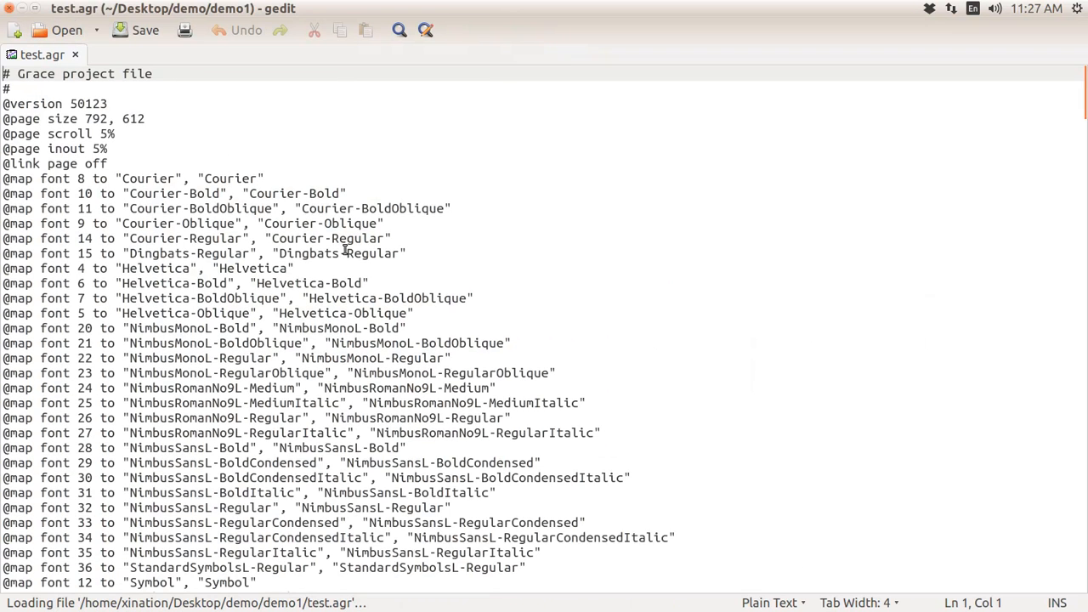
{"action": "scroll", "coordinate": [344, 249], "scroll_direction": "down", "scroll_amount": 20}
{"action": "scroll", "coordinate": [345, 249], "scroll_direction": "up", "scroll_amount": 16}
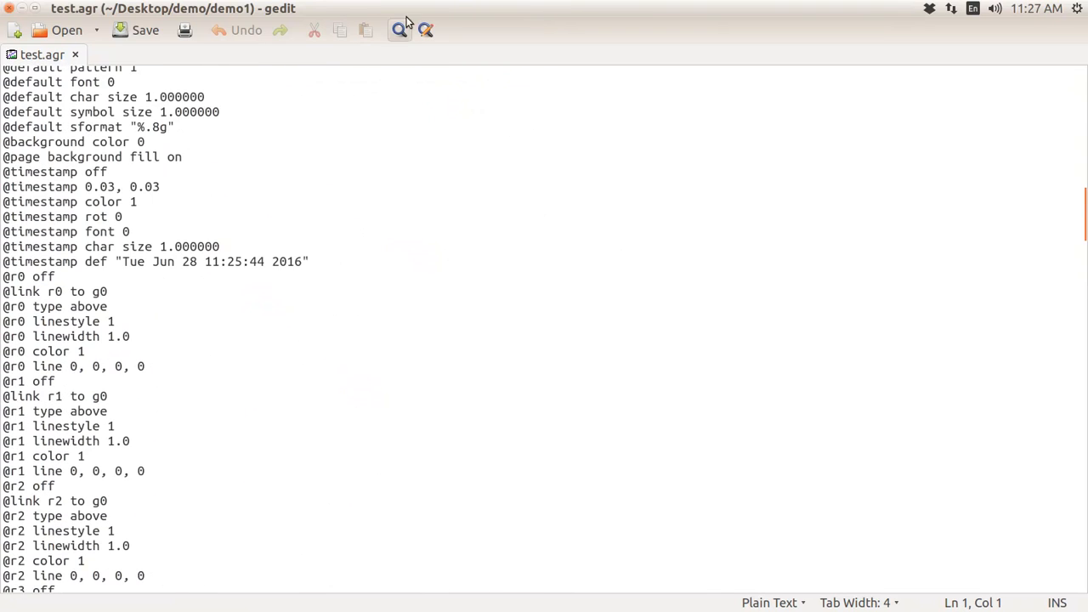
{"action": "double_click", "coordinate": [449, 12]}
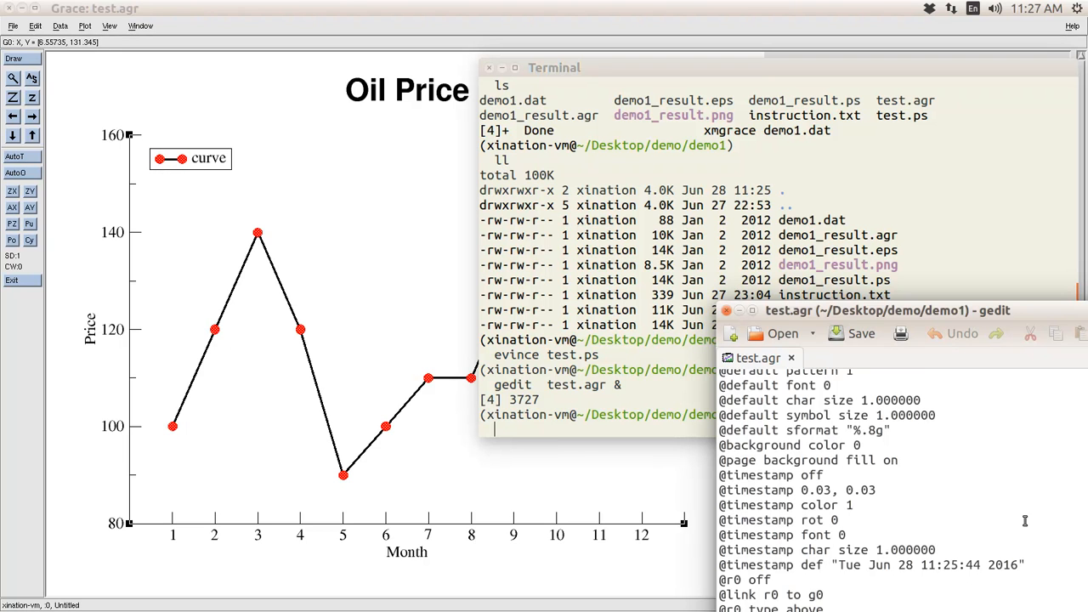
{"action": "left_click_drag", "start_coordinate": [1026, 306], "coordinate": [893, 80]}
{"action": "scroll", "coordinate": [850, 350], "scroll_direction": "down", "scroll_amount": 3}
- Search test.agr for 'color 2', step to the next match, then close gedit
{"action": "key", "text": "ctrl+f"}
{"action": "type", "text": "color"}
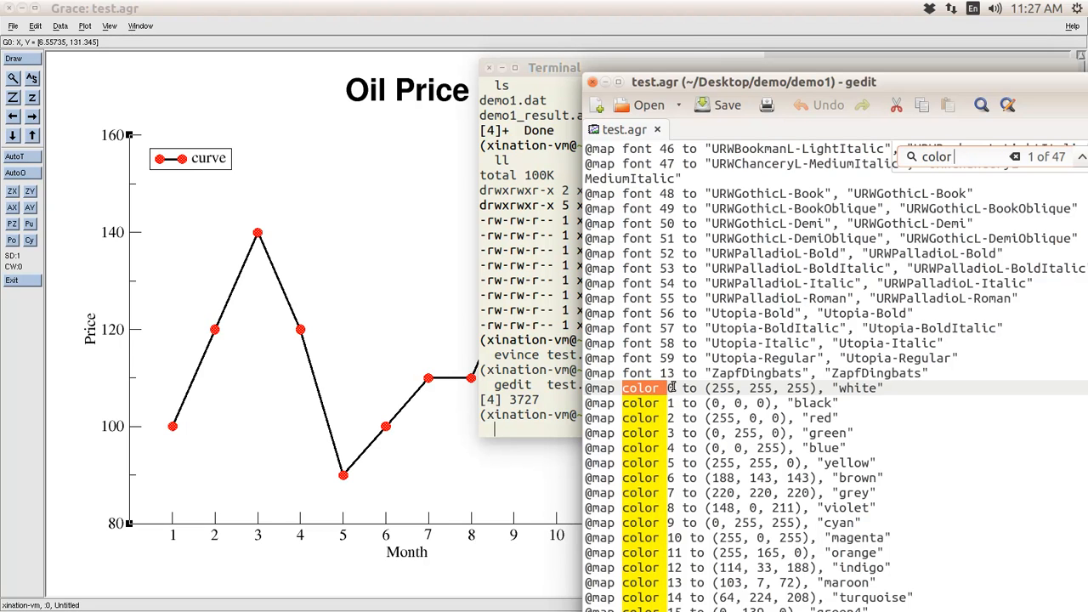
{"action": "type", "text": " 2"}
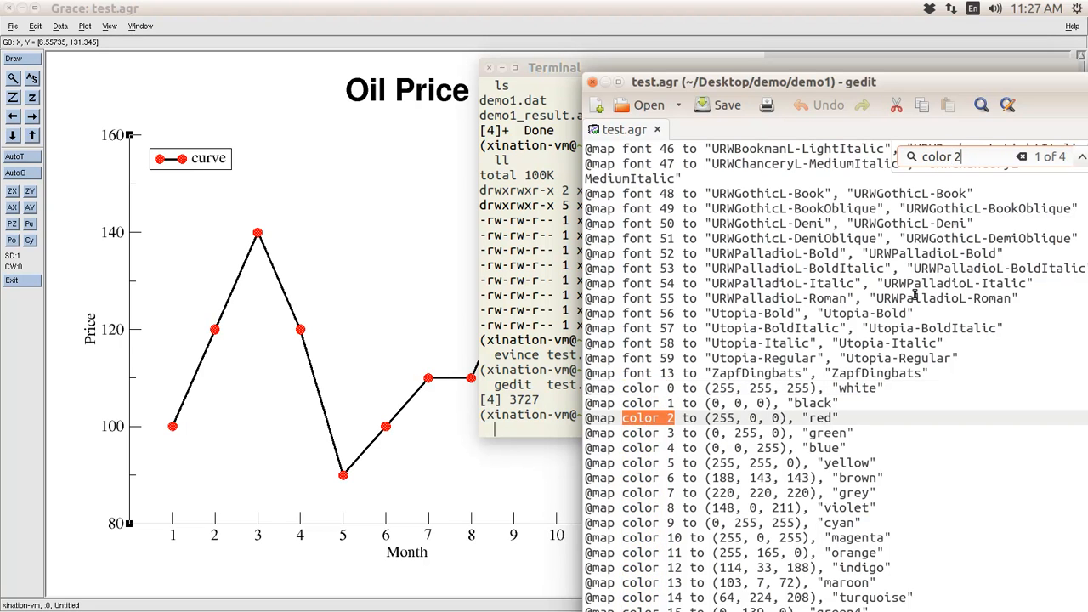
{"action": "left_click_drag", "start_coordinate": [914, 83], "coordinate": [771, 82]}
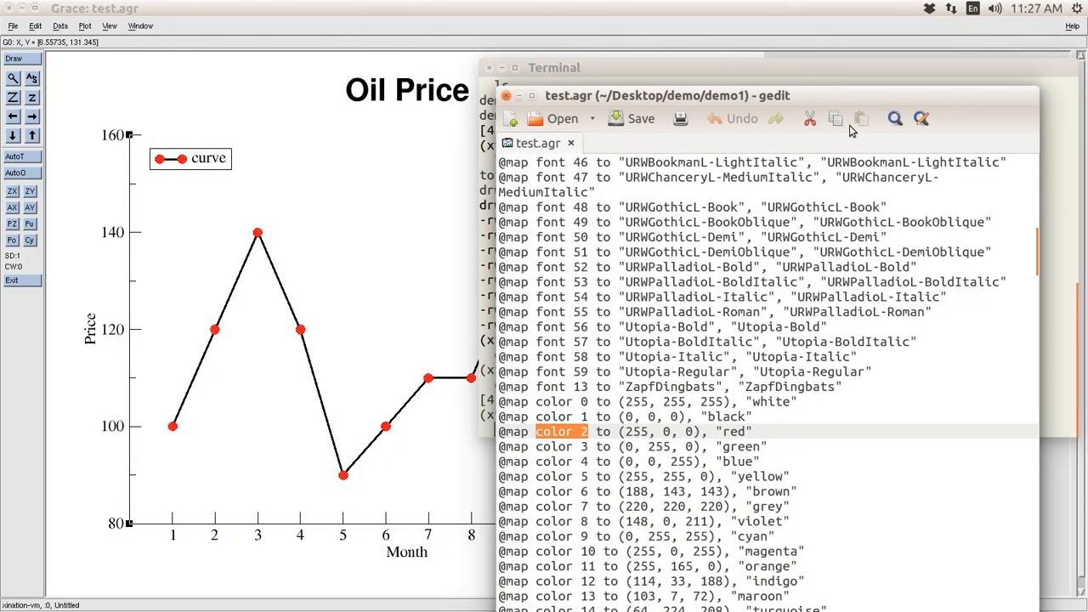
{"action": "left_click", "coordinate": [531, 97]}
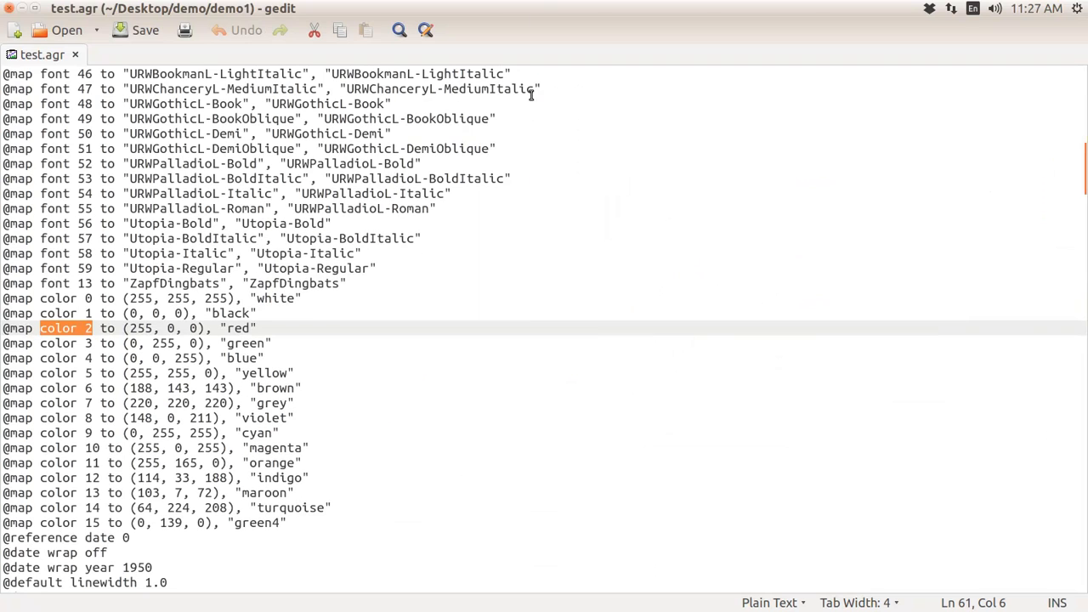
{"action": "key", "text": "ctrl+f"}
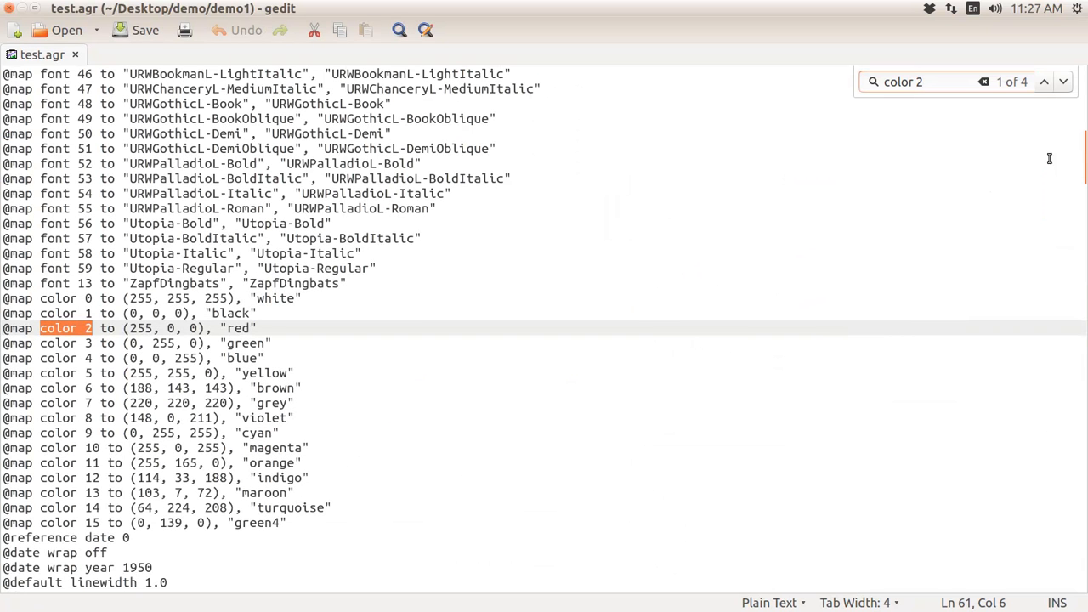
{"action": "left_click", "coordinate": [1063, 82]}
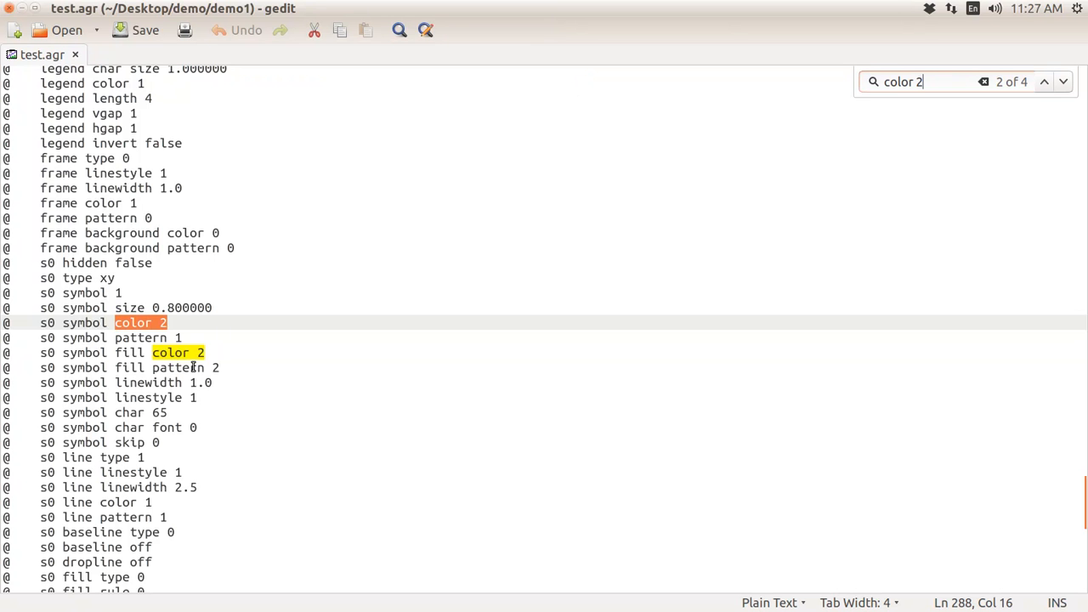
{"action": "scroll", "coordinate": [205, 255], "scroll_direction": "down", "scroll_amount": 10}
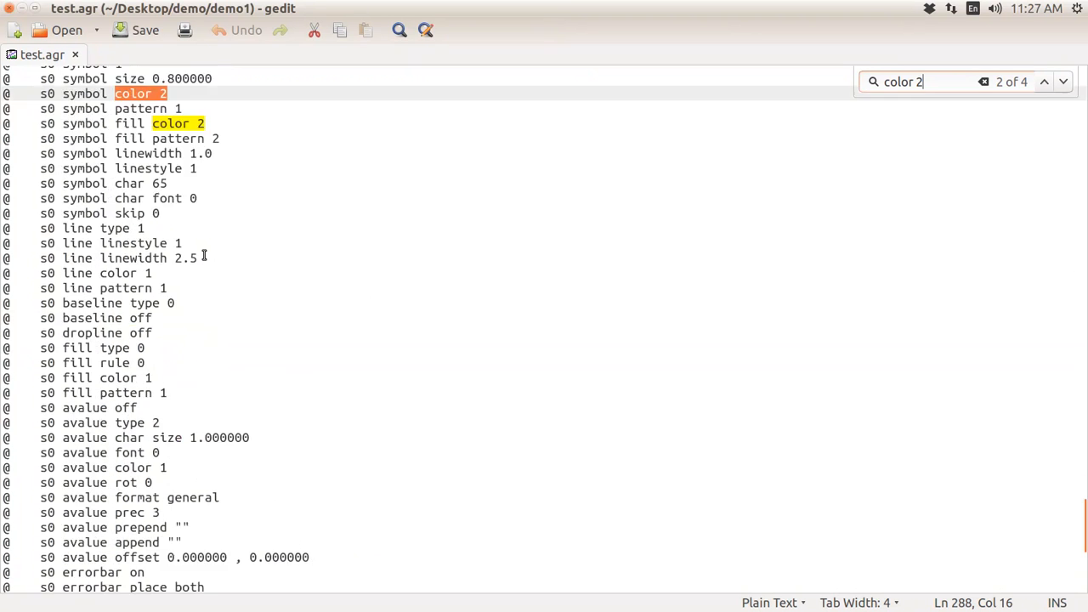
{"action": "scroll", "coordinate": [205, 255], "scroll_direction": "up", "scroll_amount": 20}
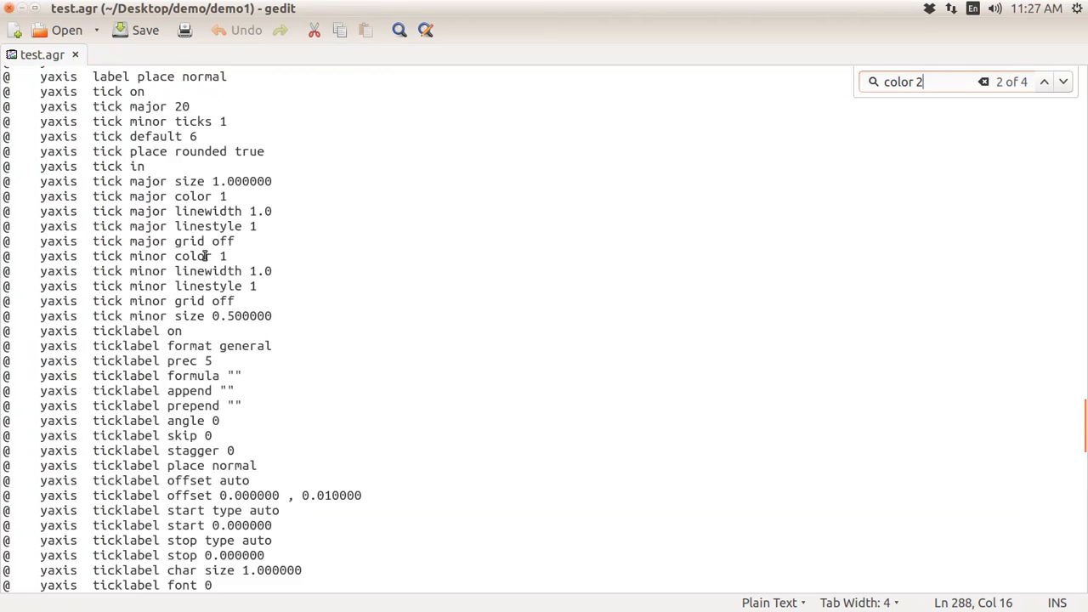
{"action": "scroll", "coordinate": [207, 255], "scroll_direction": "up", "scroll_amount": 15}
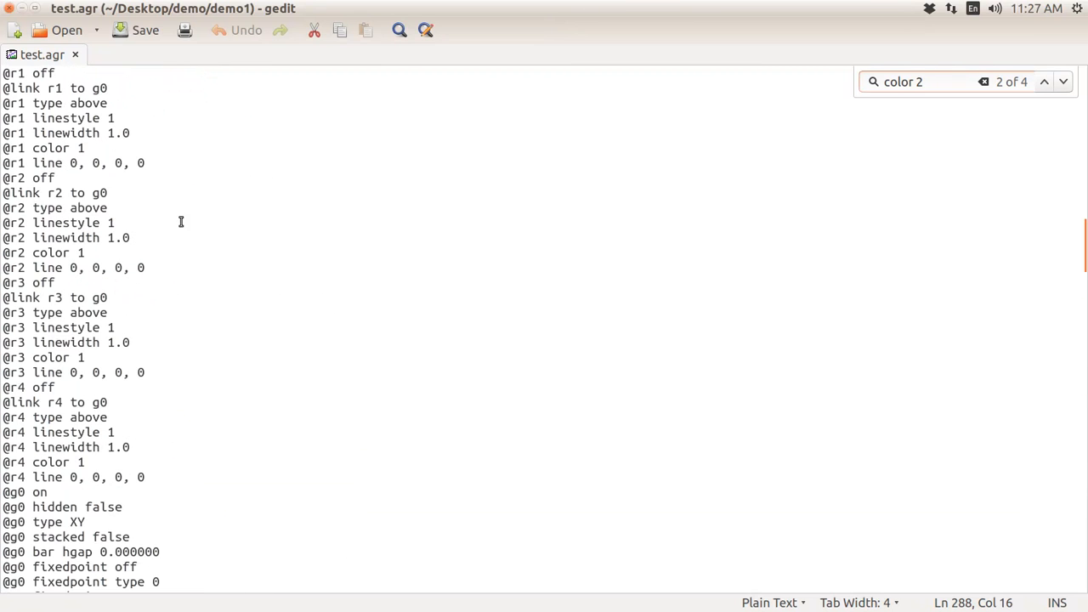
{"action": "left_click", "coordinate": [6, 7]}
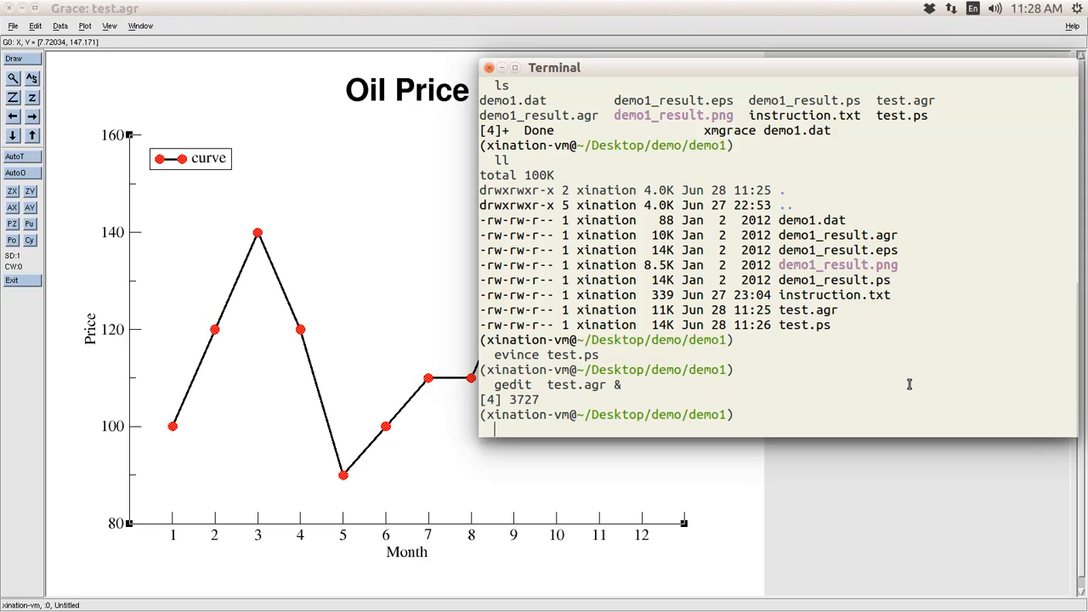
- Bring the Grace Oil Price chart window to the front
{"action": "left_click", "coordinate": [371, 188]}
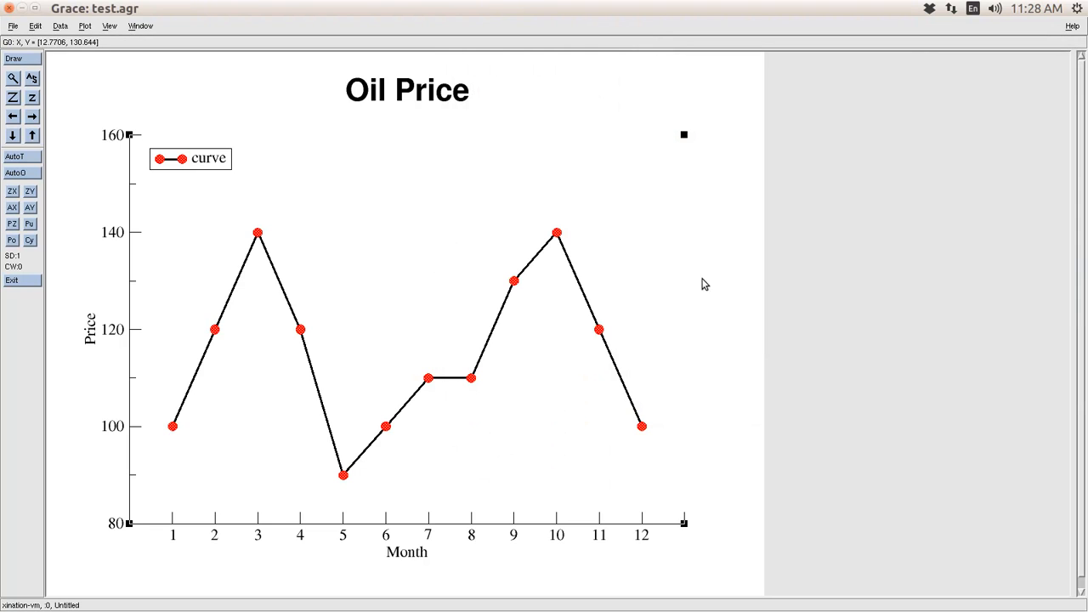